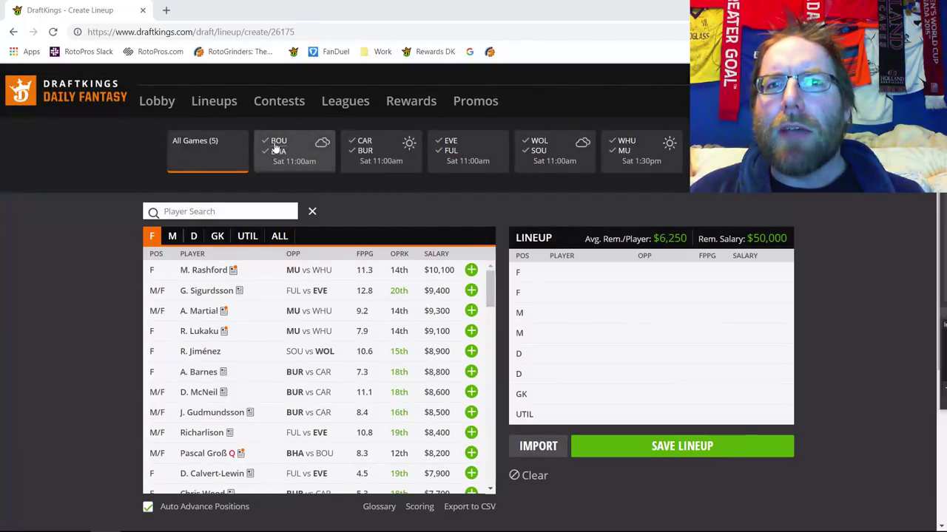
- Check the forwards listed for the BOU–BHA match and for CAR in its match against BUR, and restore all games
left_click(296, 151)
left_click(279, 153)
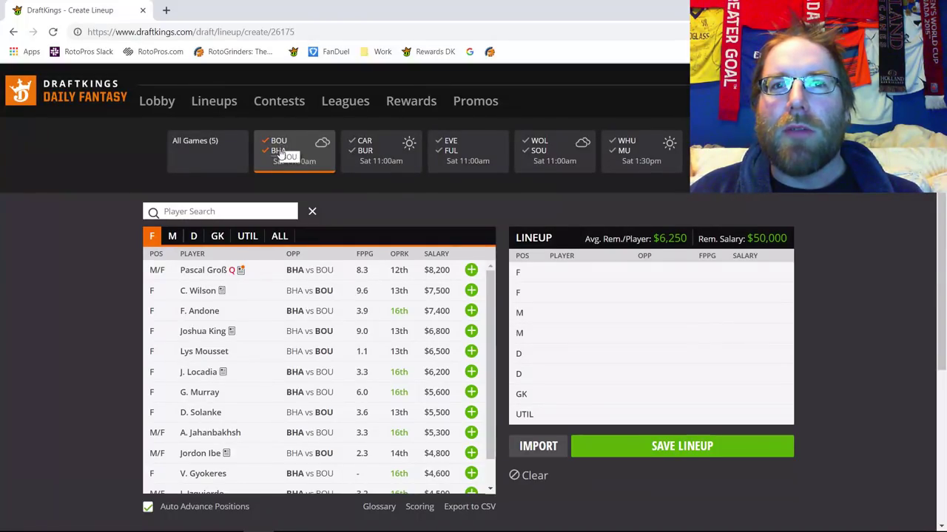
left_click(280, 151)
left_click(282, 152)
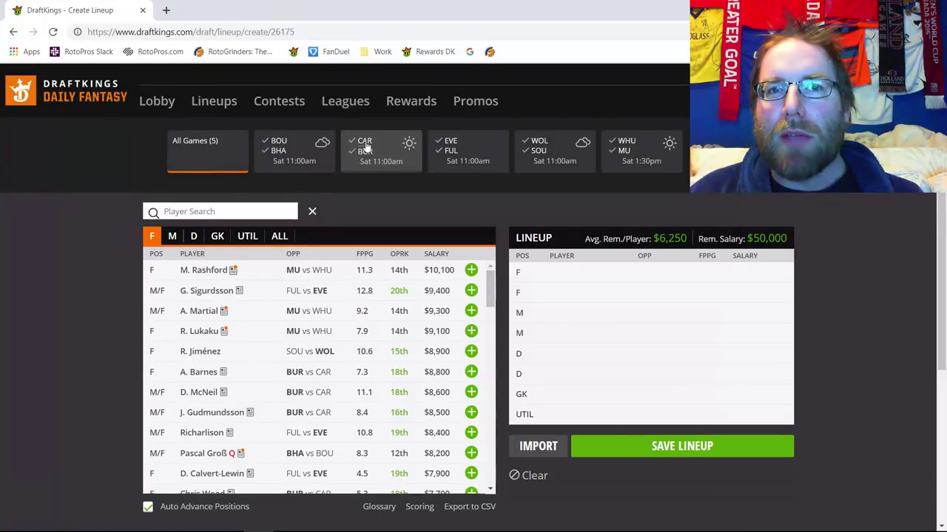
left_click(365, 153)
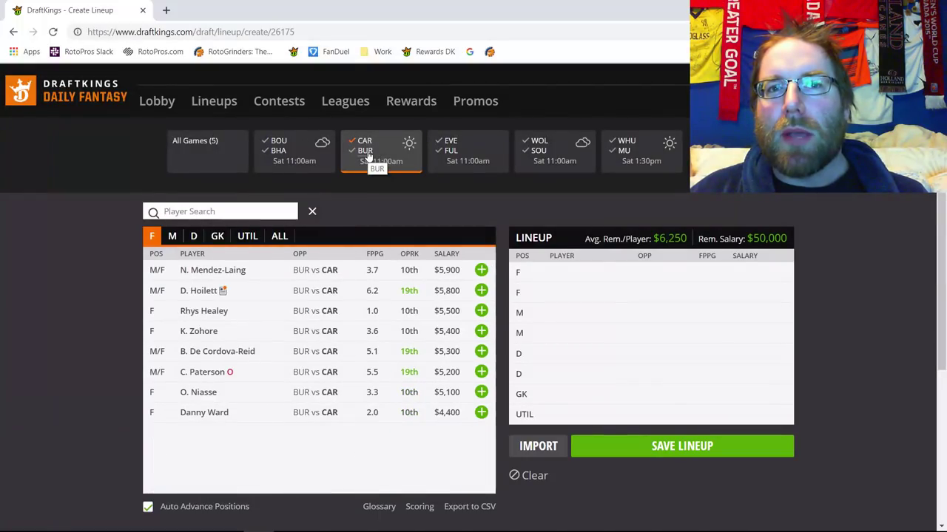
left_click(367, 152)
left_click(367, 152)
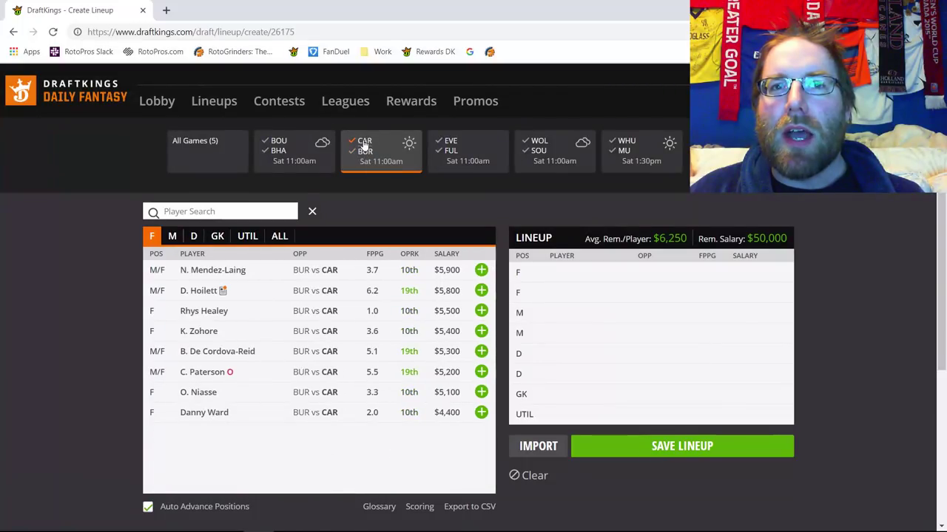
left_click(370, 156)
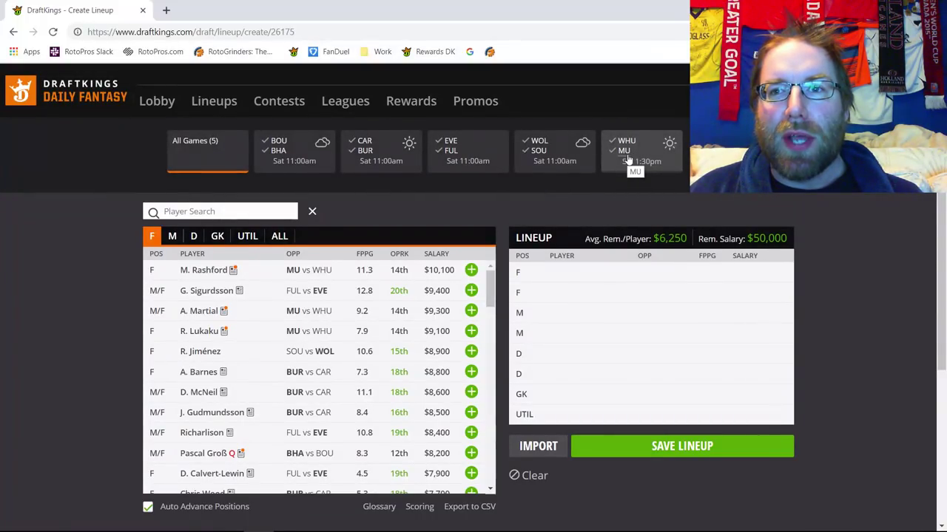
- Filter the player list to the BOU–BHA match's goalkeepers, and narrow it to Bournemouth (BOU) only
left_click(277, 159)
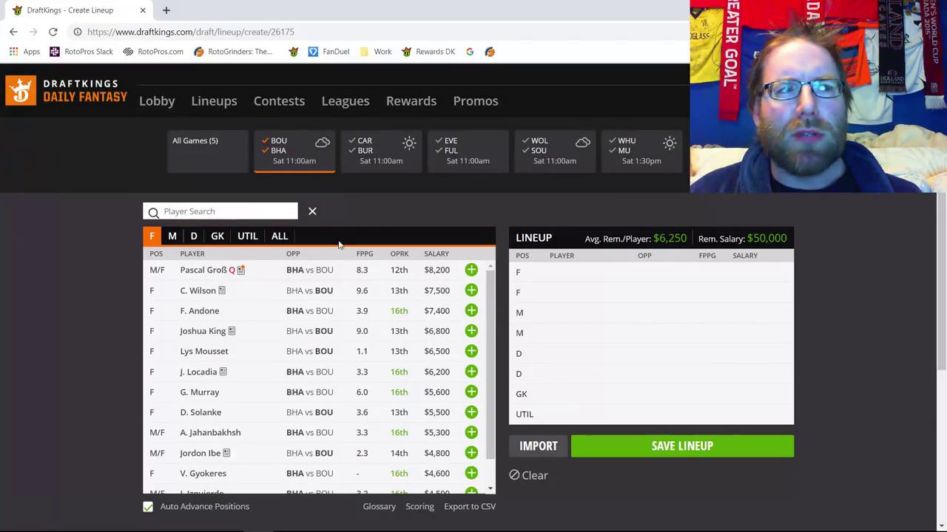
left_click(218, 236)
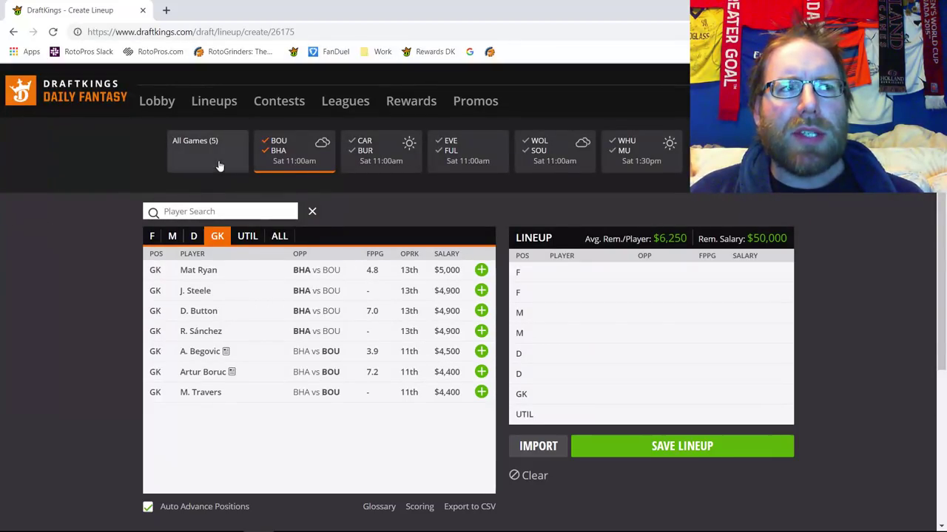
left_click(280, 152)
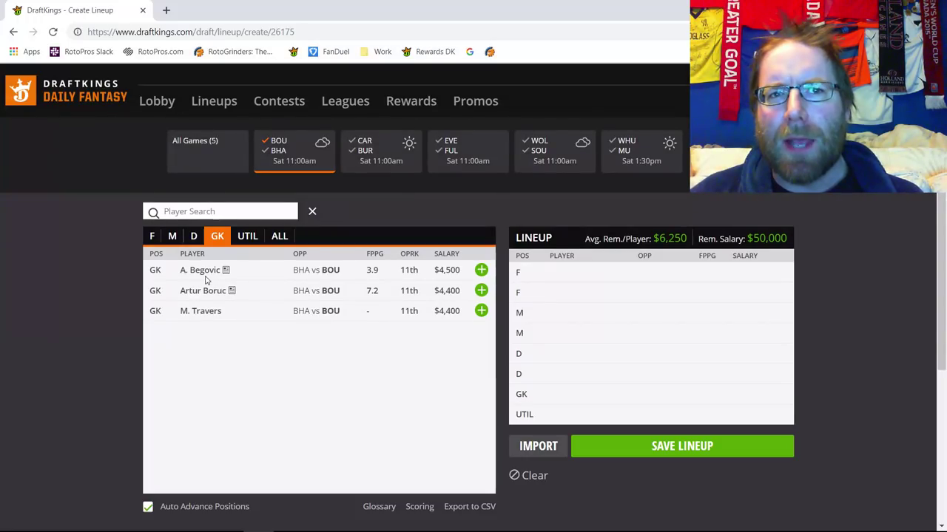
- List Bournemouth's defenders and review Adam Smith's player card with his season stats and news
left_click(194, 237)
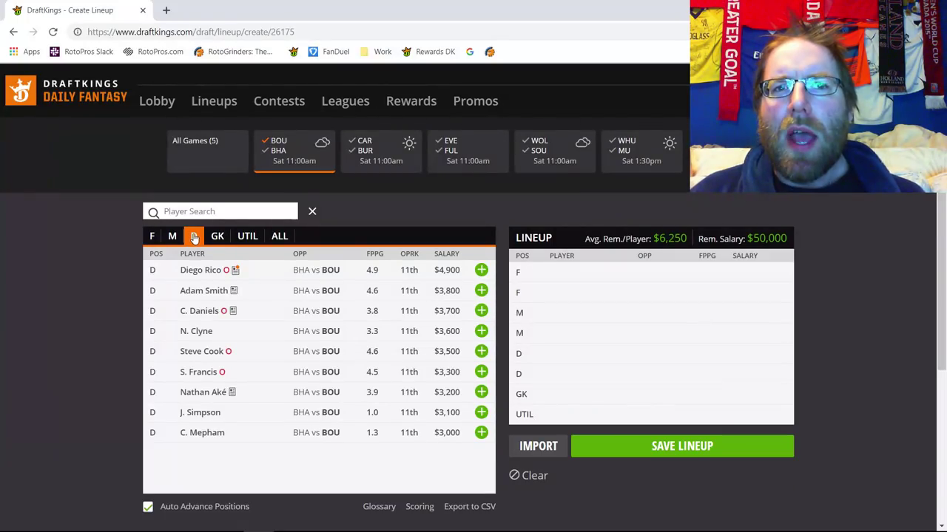
left_click(210, 292)
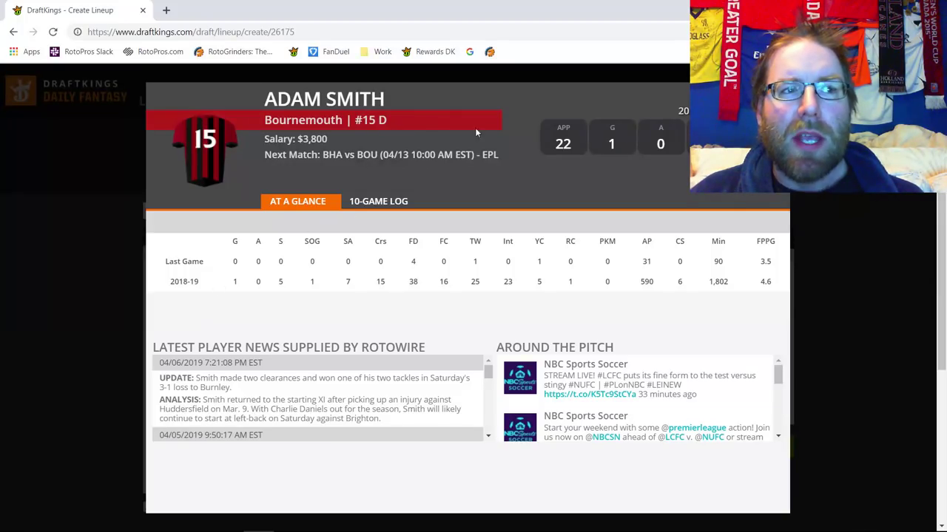
key("Escape")
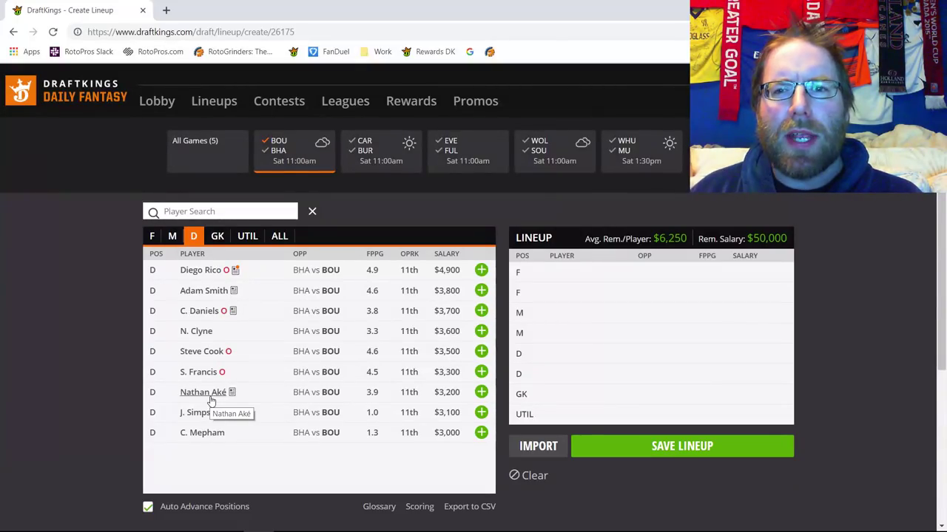
- List Bournemouth's midfielders and review Ryan Fraser's season stats and 10-game log
left_click(172, 235)
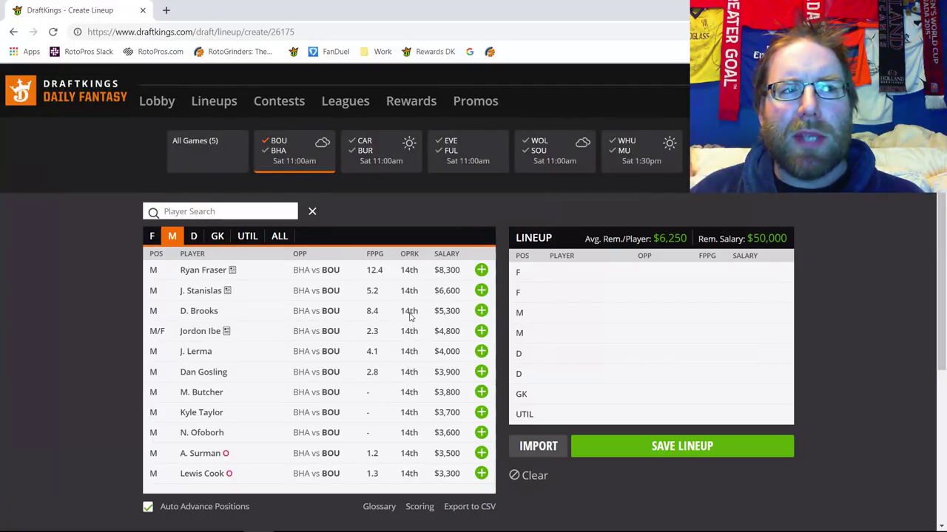
left_click(213, 271)
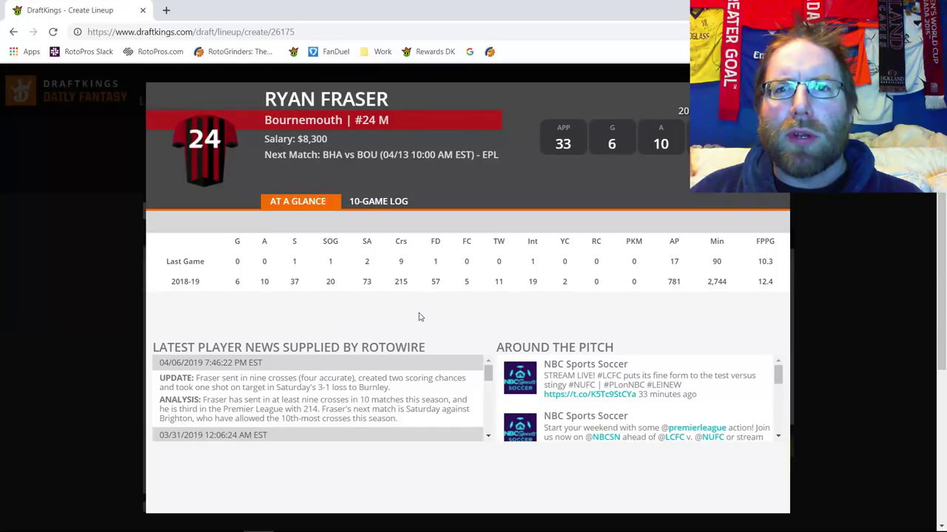
left_click(396, 202)
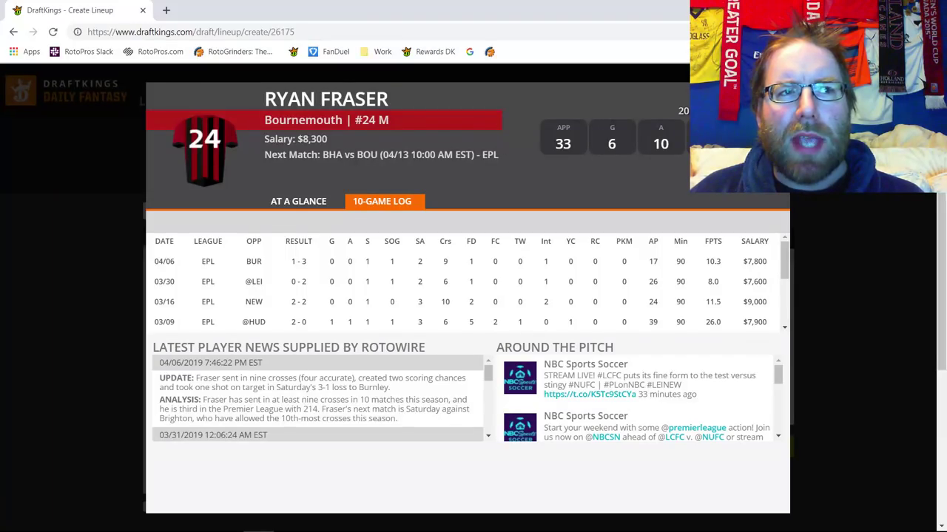
key("Escape")
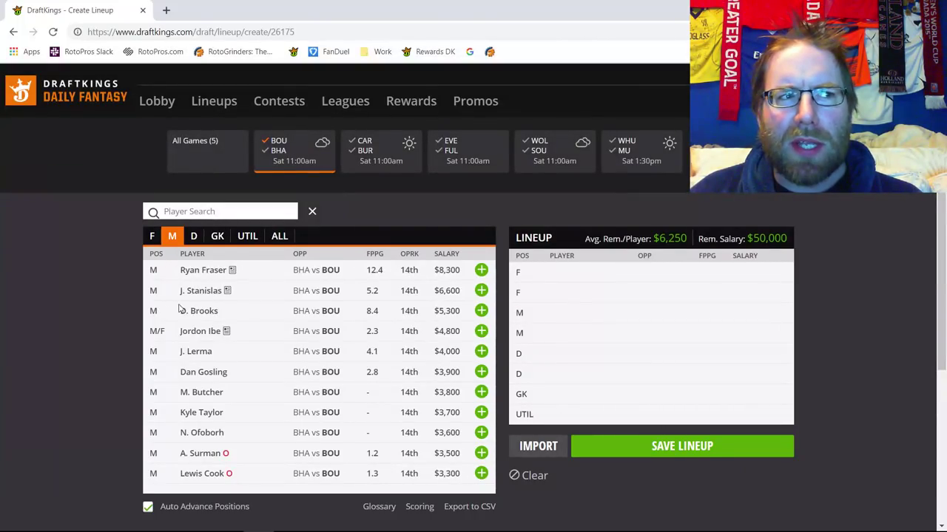
- Review the season stats and 10-game logs of midfielders David Brooks and Junior Stanislas
left_click(209, 314)
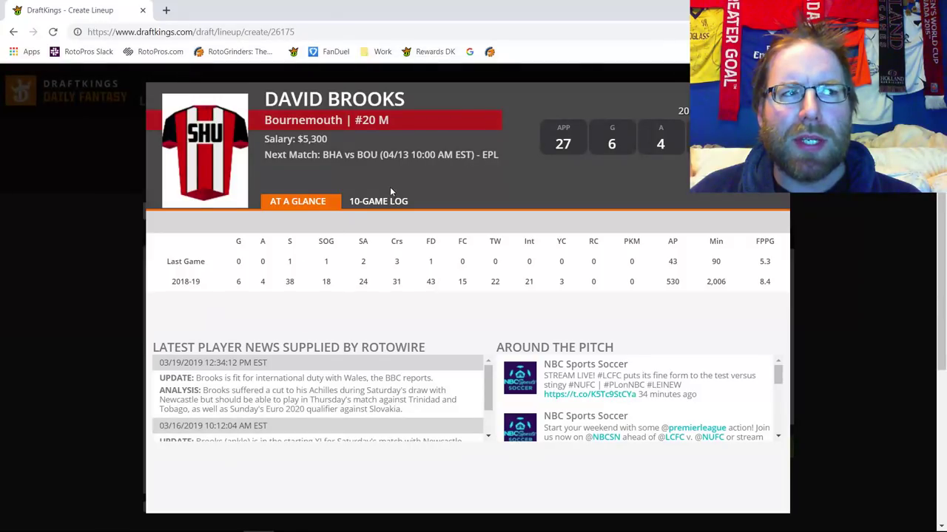
left_click(389, 202)
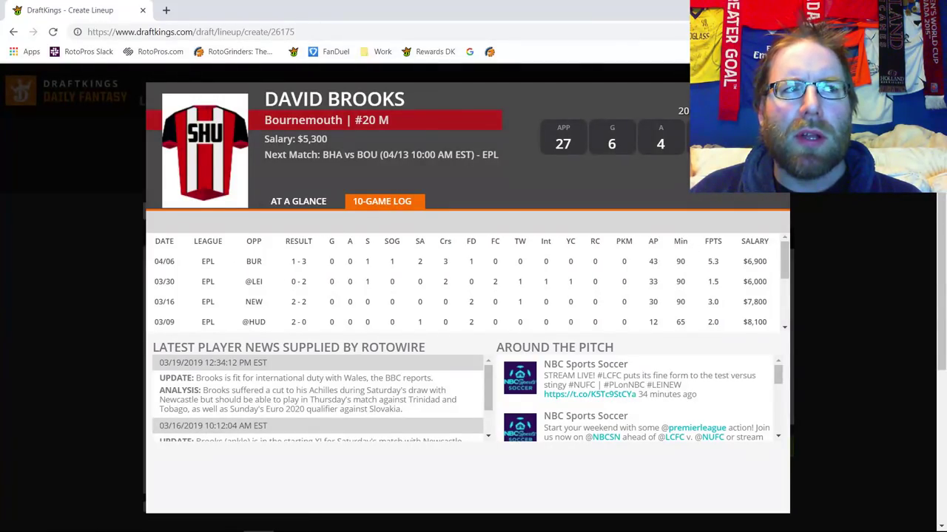
key("Escape")
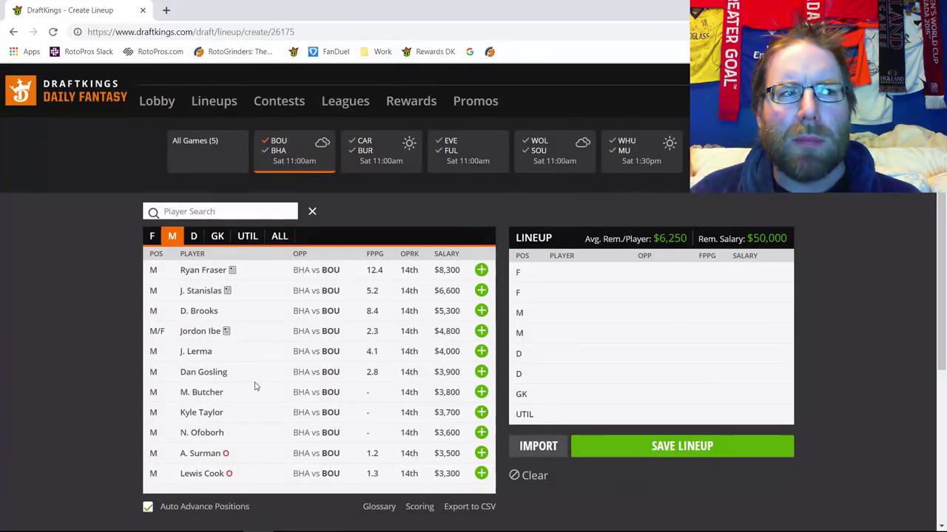
left_click(201, 292)
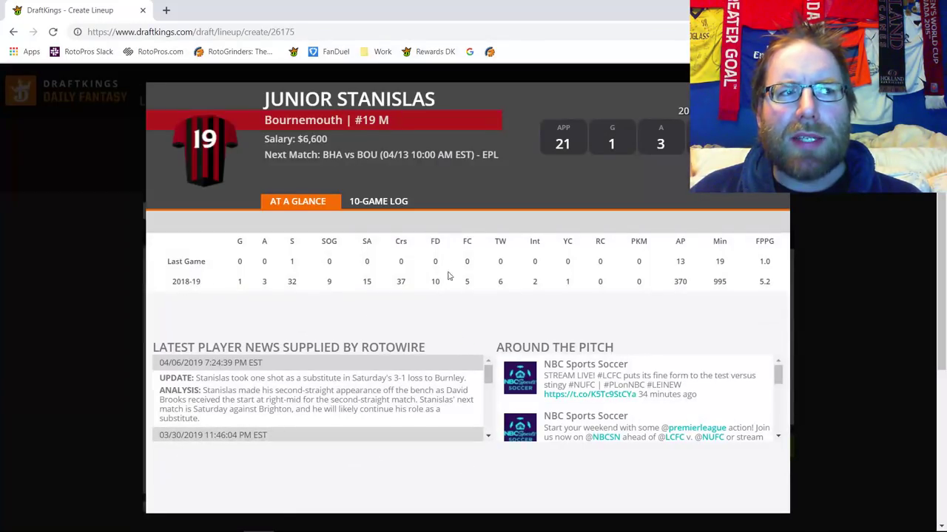
left_click(397, 202)
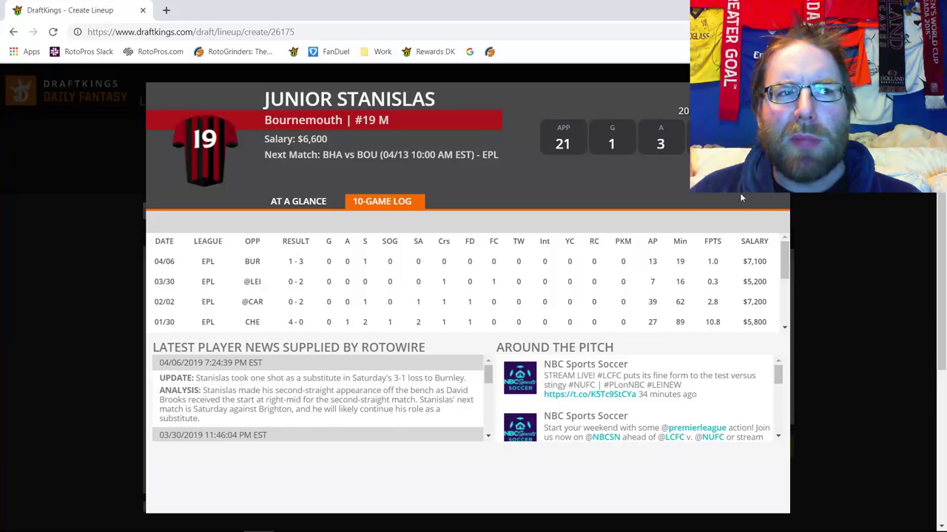
key("Escape")
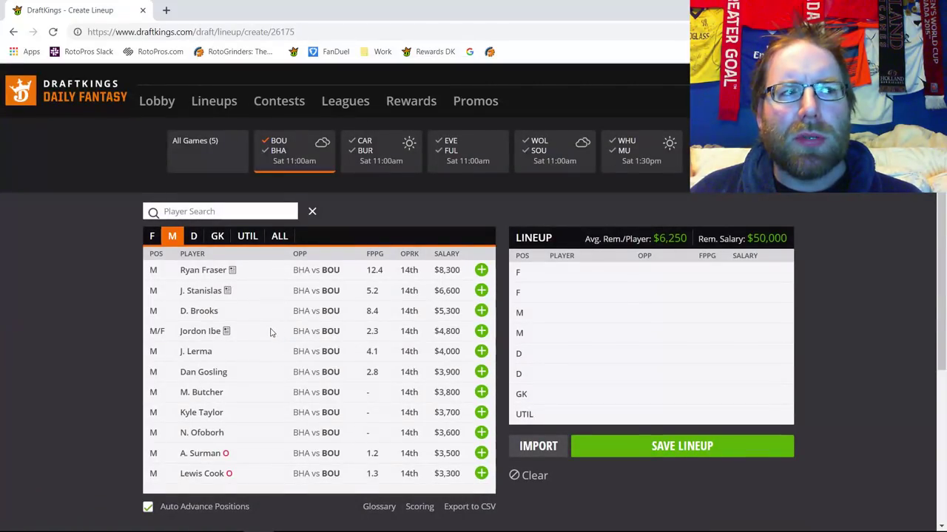
- Review Jefferson Lerma's season stats and 10-game log
left_click(208, 352)
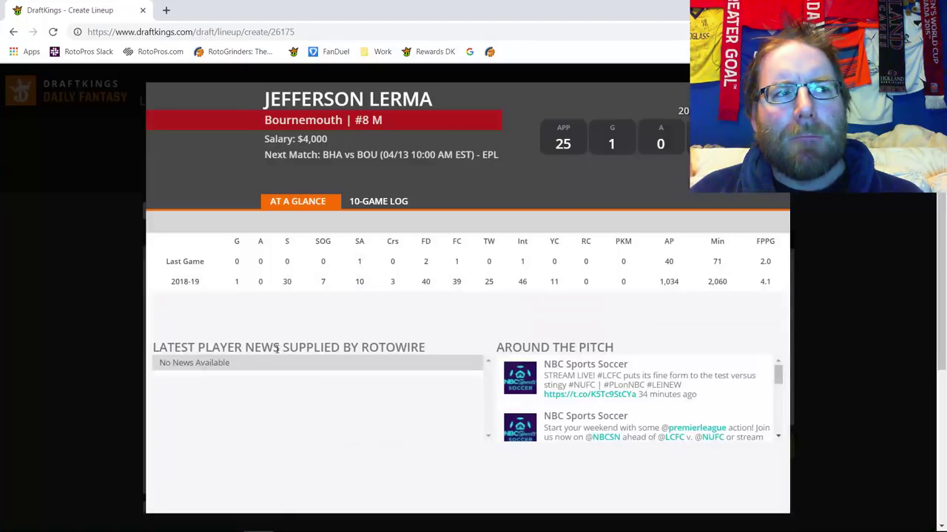
left_click(378, 201)
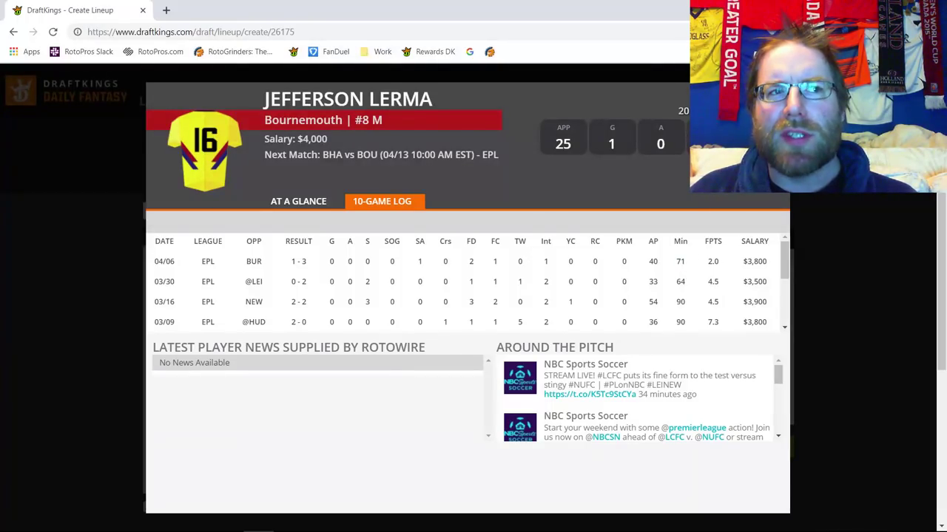
key("Escape")
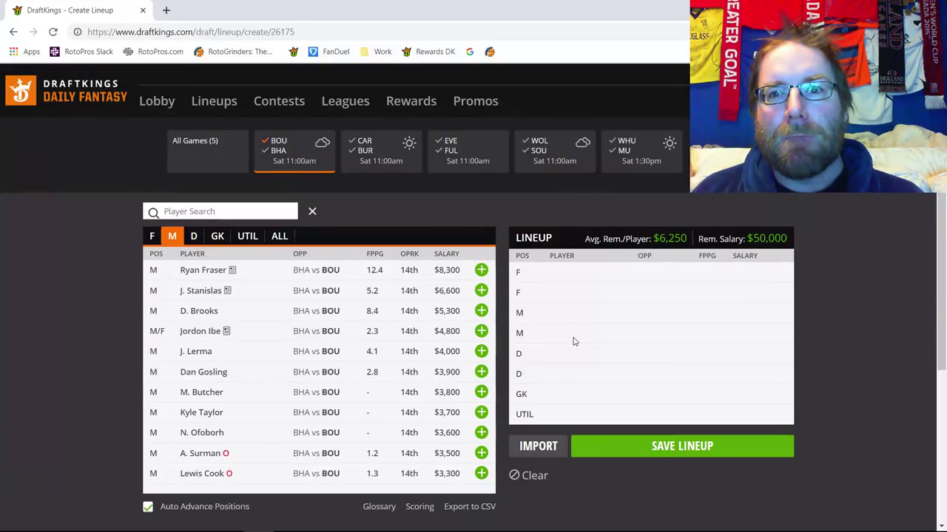
- Examine Bournemouth's forwards and midfielder Dan Gosling's player card, ending on the forwards list
left_click(153, 238)
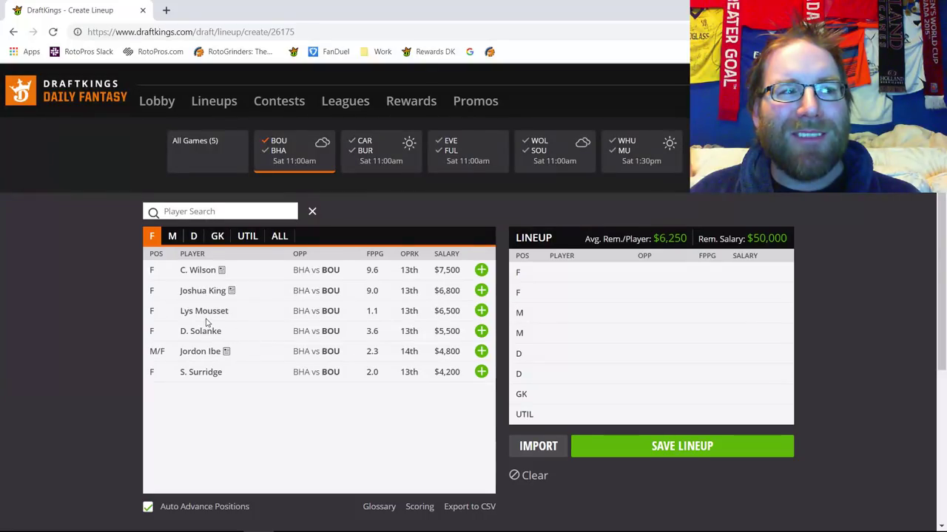
left_click(176, 236)
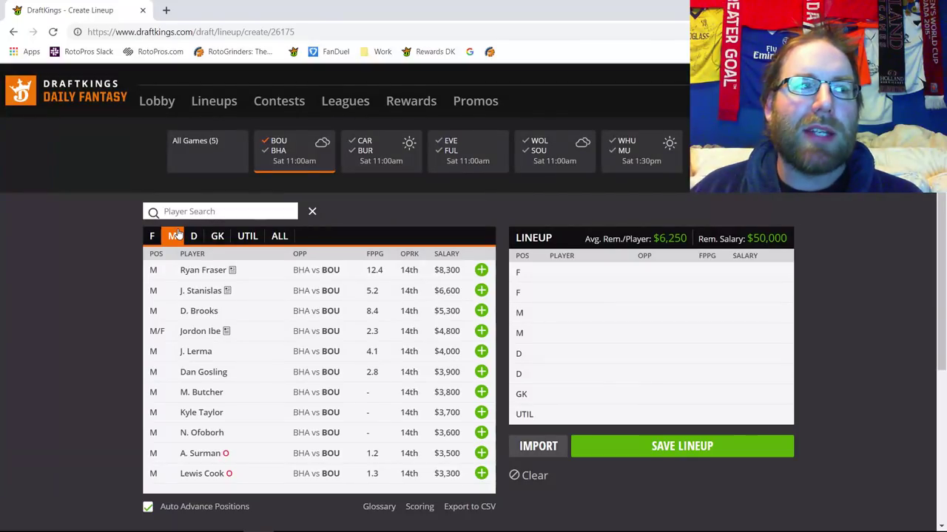
left_click(203, 372)
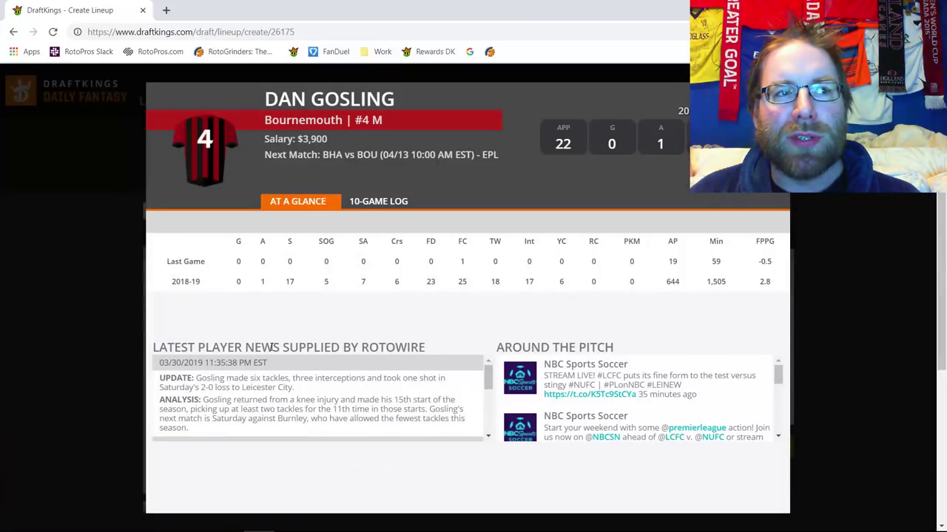
left_click(791, 209)
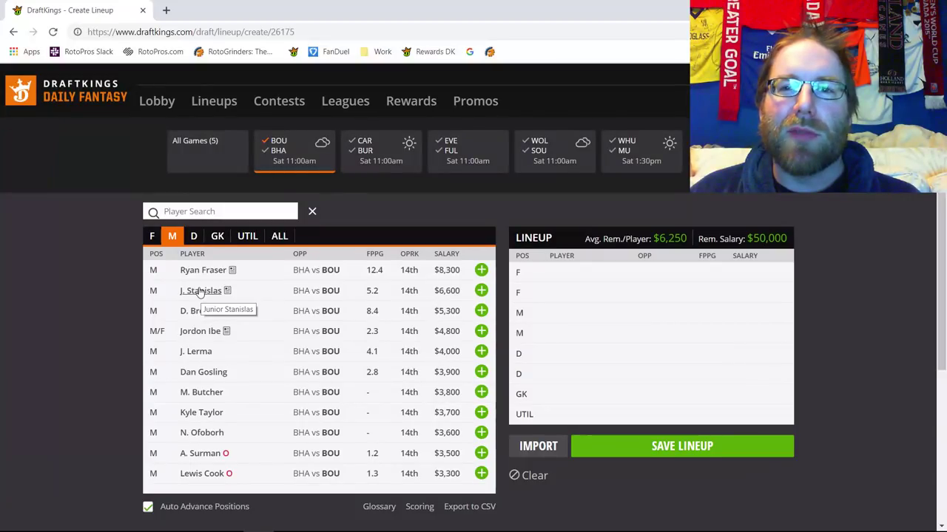
left_click(152, 236)
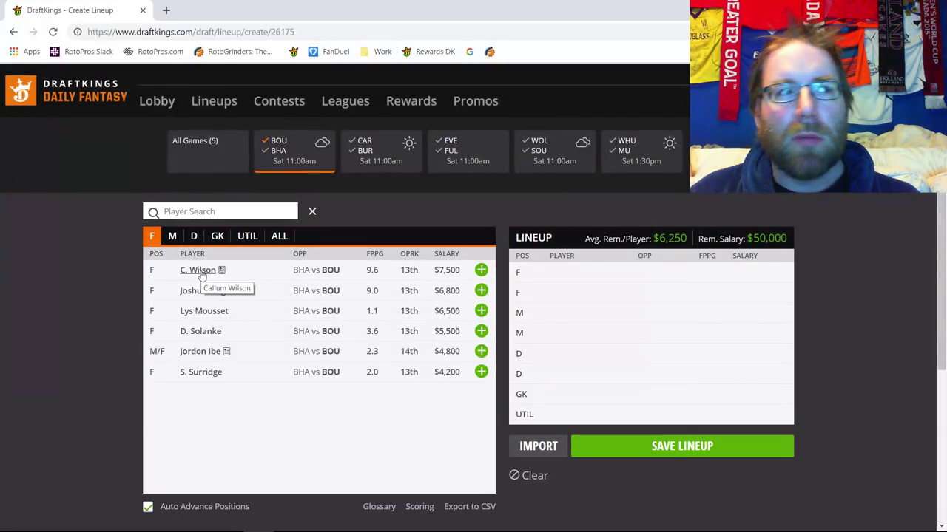
- Filter the player list to Brighton (BHA) goalkeepers and add Mat Ryan to the lineup
left_click(273, 145)
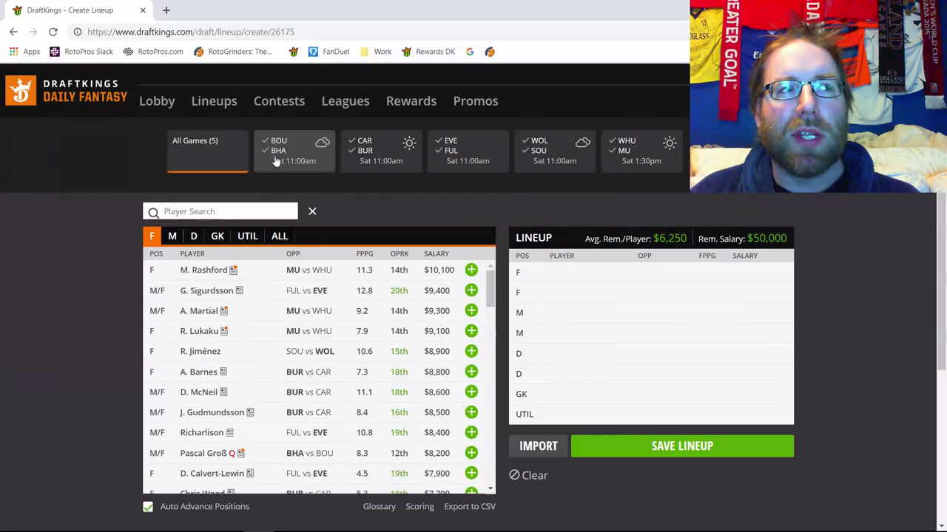
left_click(275, 156)
left_click(274, 145)
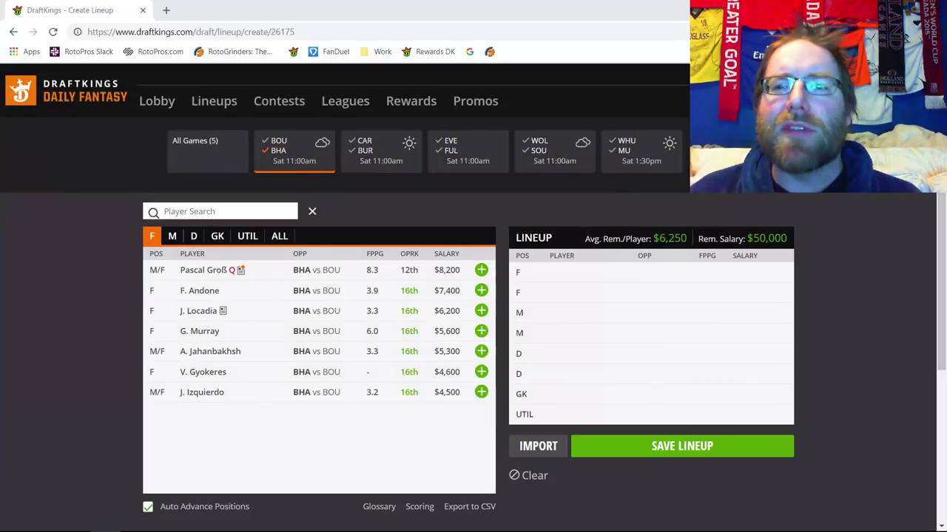
left_click(214, 237)
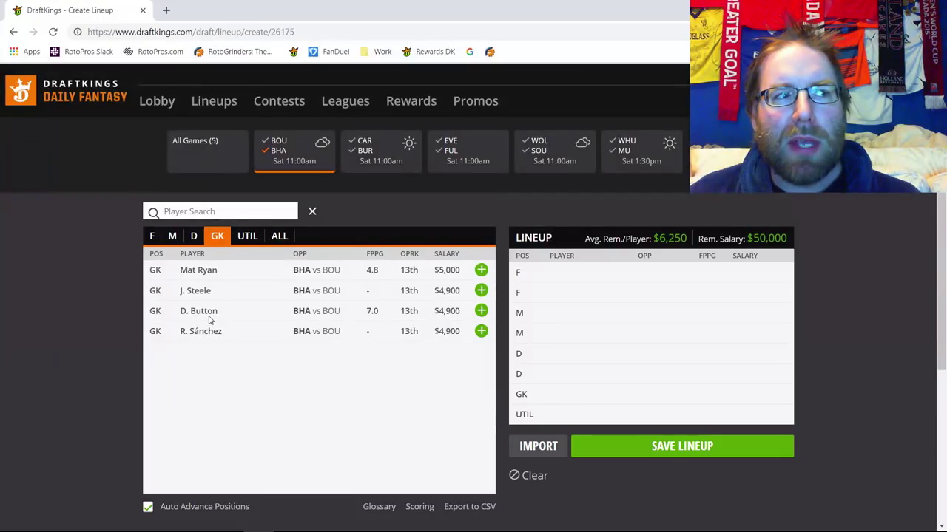
left_click(480, 270)
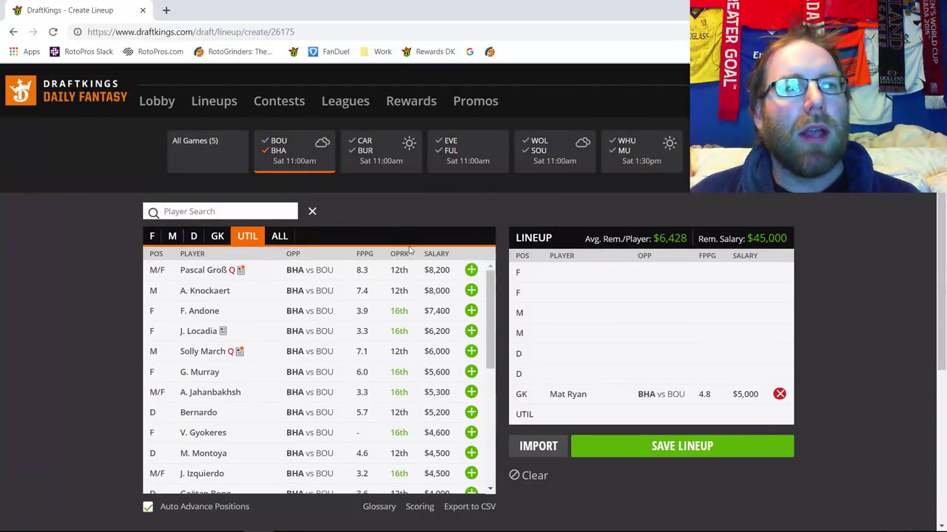
- Look over Brighton's remaining goalkeepers and list the team's defenders
left_click(216, 236)
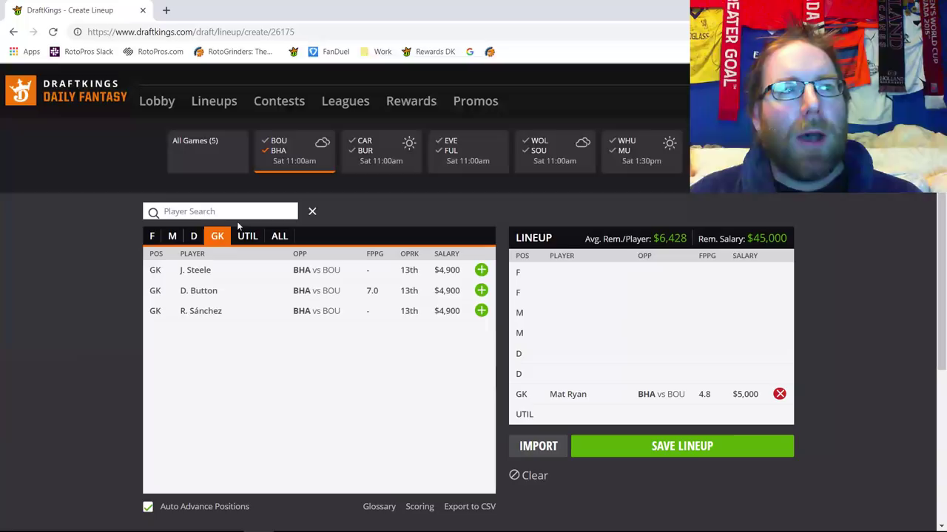
left_click(194, 236)
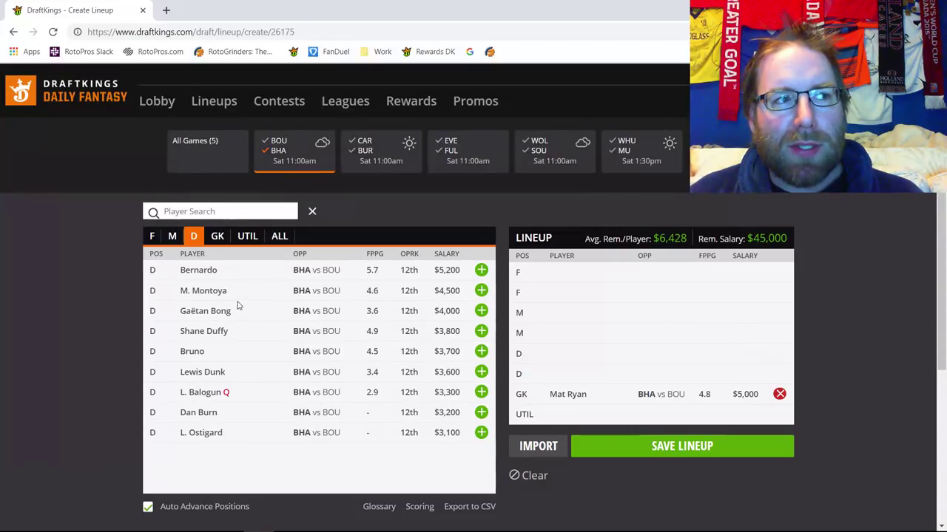
- Review Brighton defender Bernardo's 10-game log
left_click(185, 272)
left_click(389, 206)
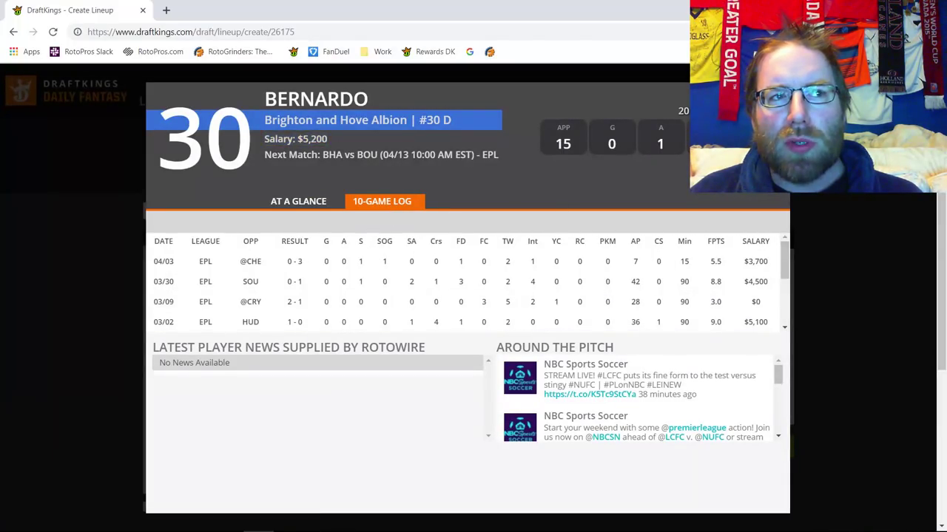
key("Escape")
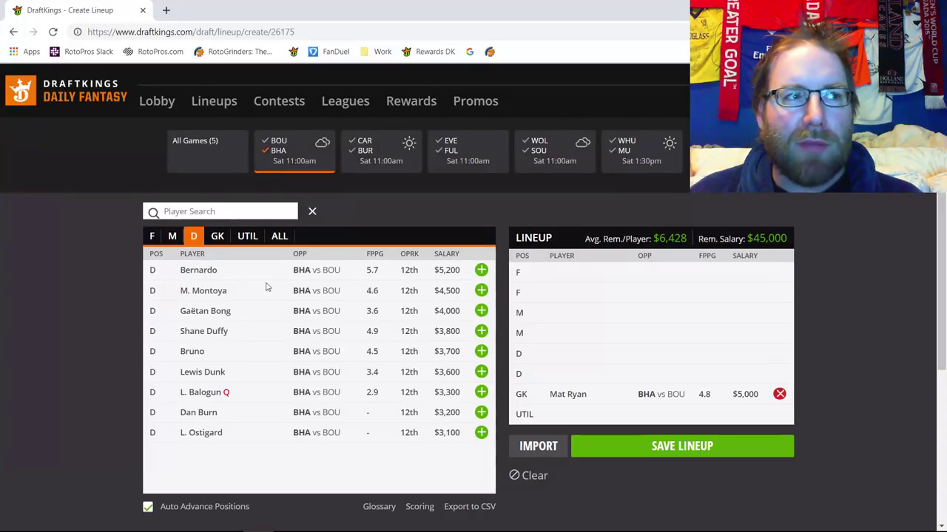
- Review Martín Montoya's season stats and 10-game log, checking his crosses and the Southampton match
left_click(213, 297)
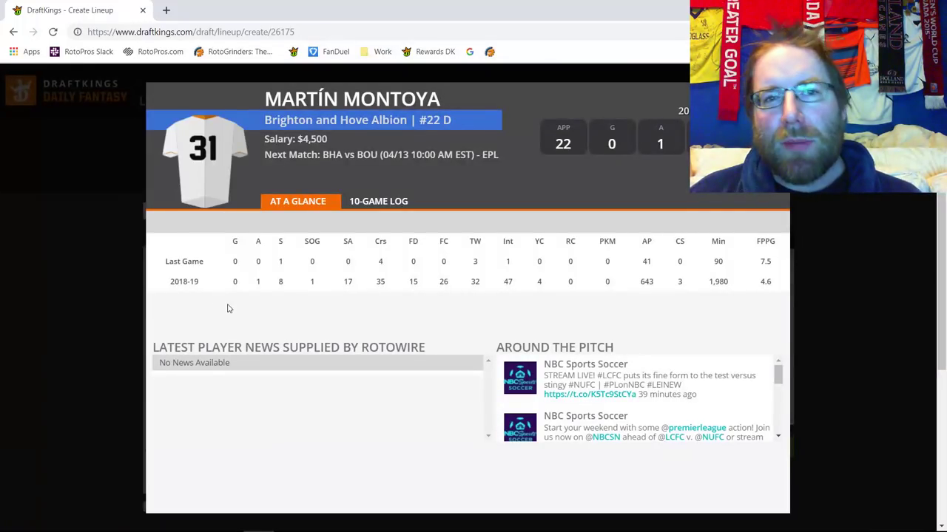
left_click(391, 206)
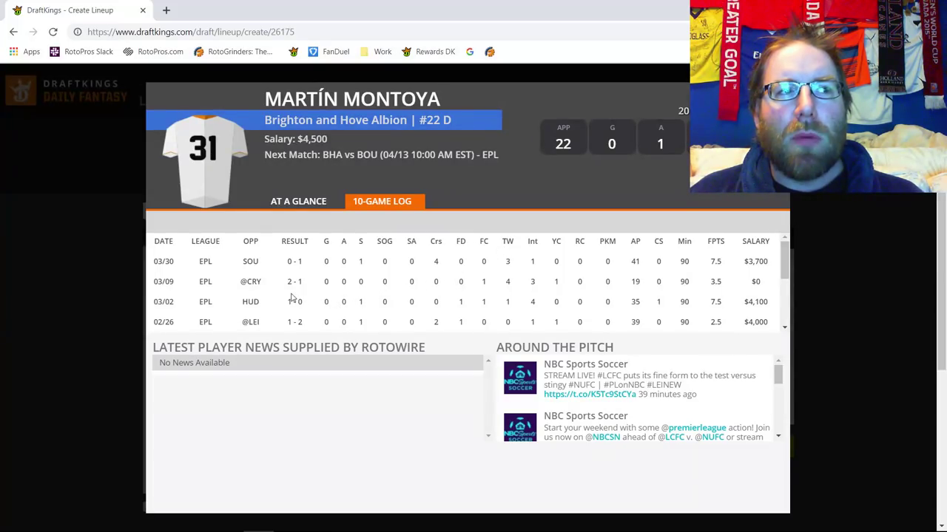
double_click(435, 303)
left_click(439, 266)
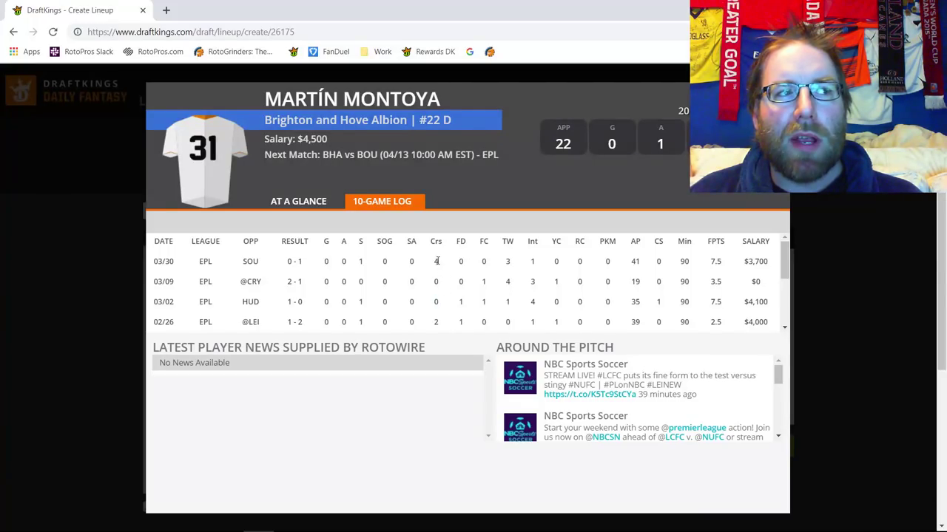
double_click(252, 261)
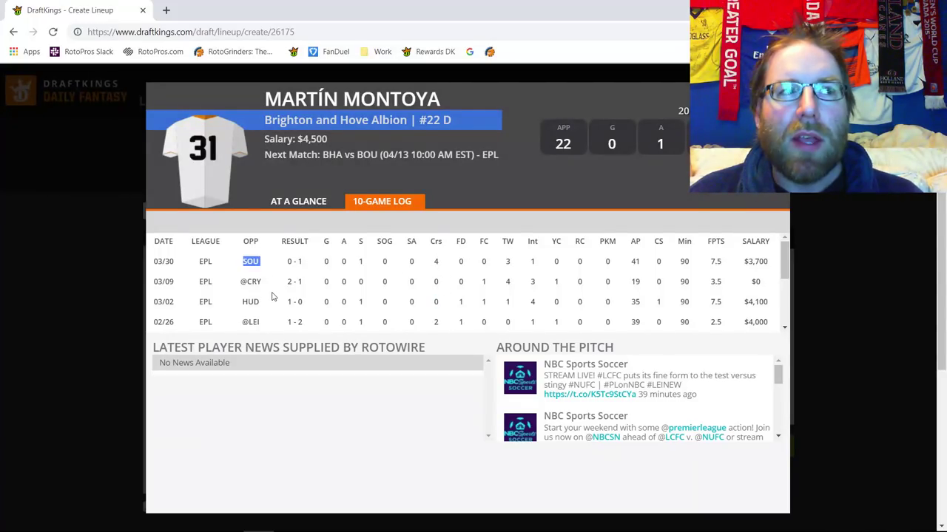
left_click(594, 297)
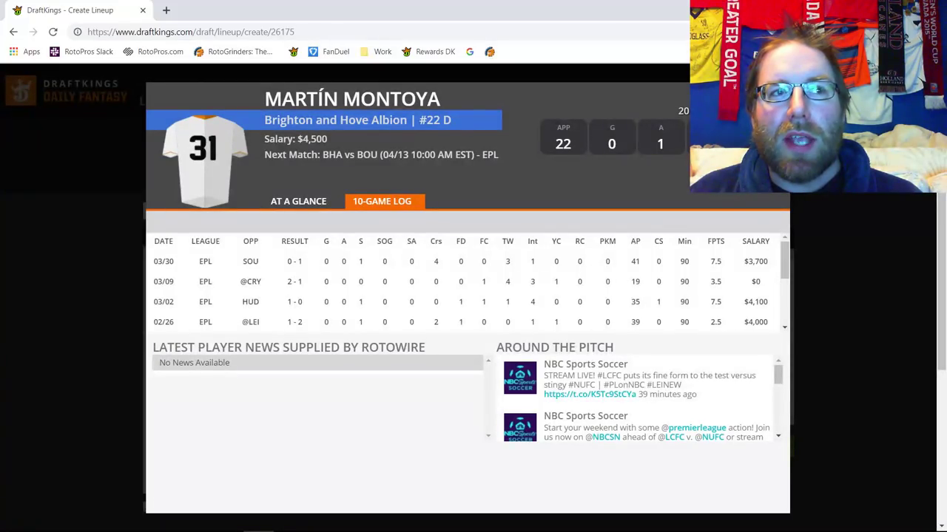
key("Escape")
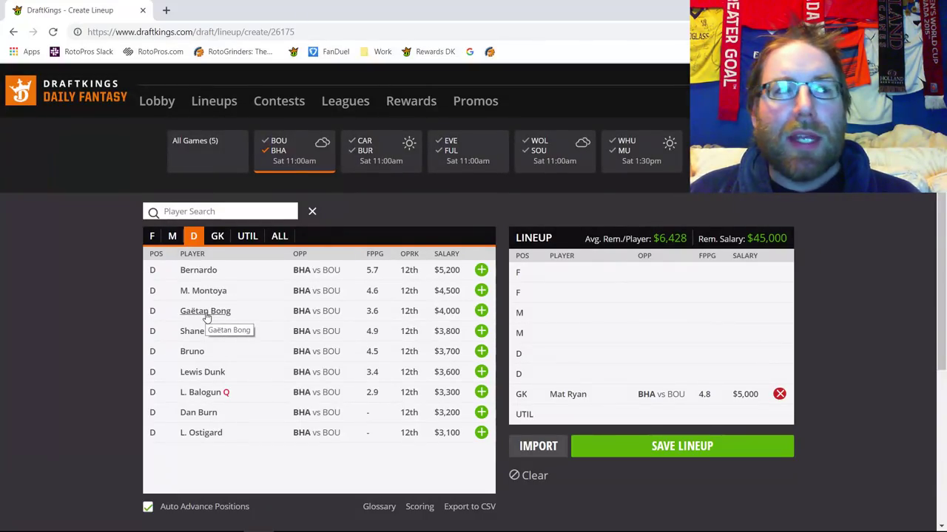
- Review Gaëtan Bong's season stats and 10-game log, checking his fantasy points from the Chelsea match
left_click(221, 311)
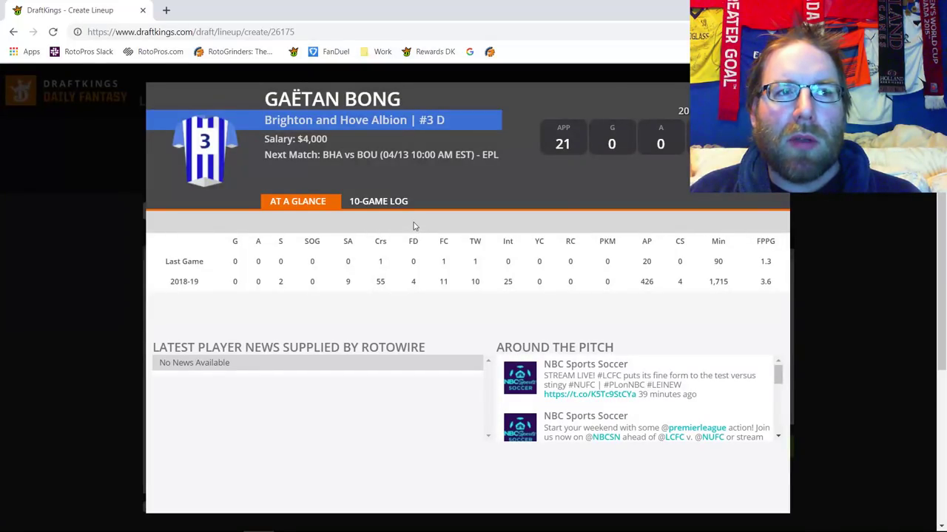
left_click(403, 204)
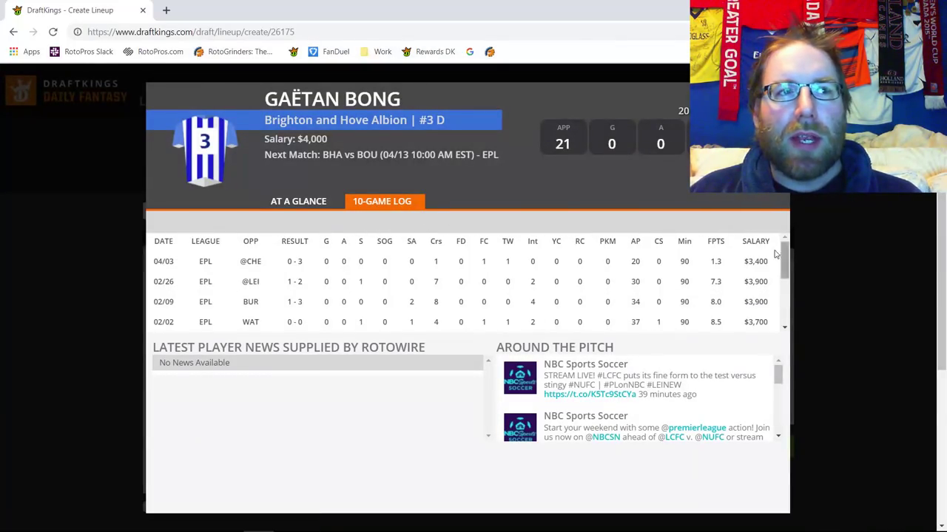
double_click(715, 261)
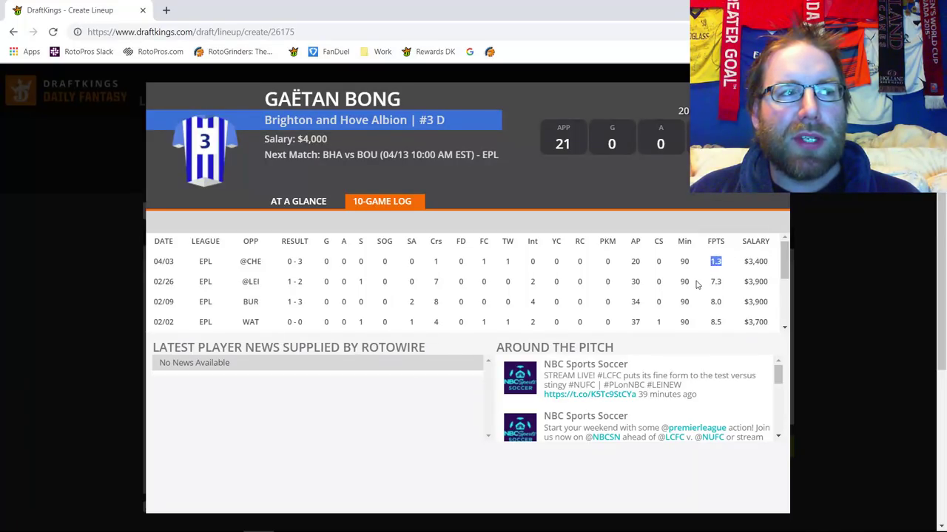
left_click(696, 285)
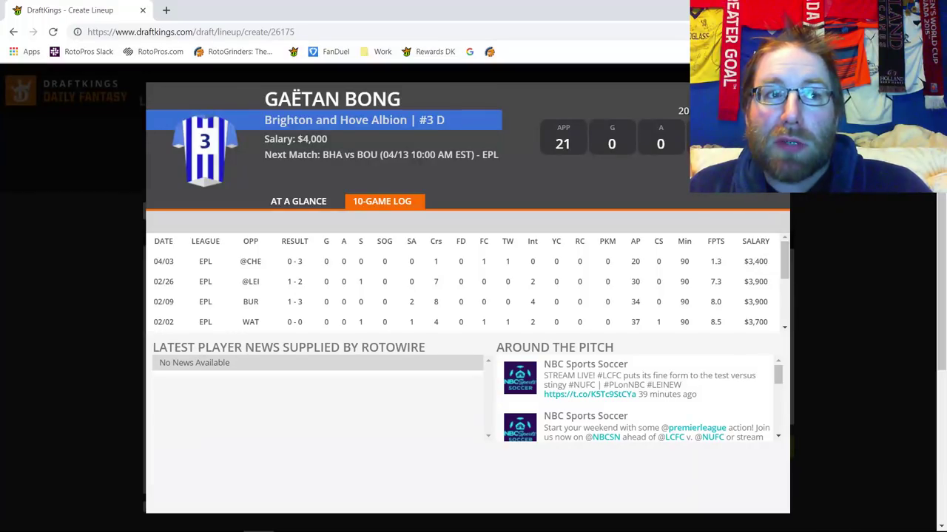
key("Escape")
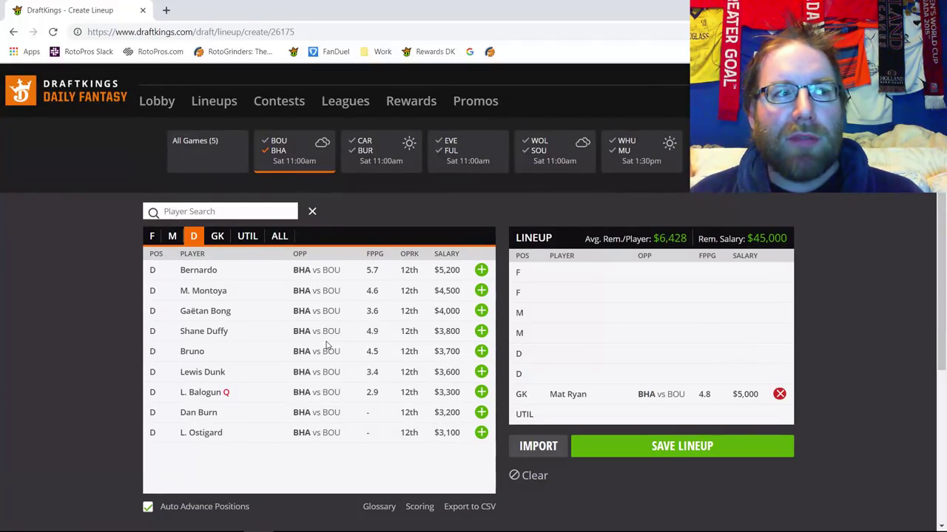
- Try Gaëtan Bong in a defender slot and take him back out of the lineup
left_click(481, 311)
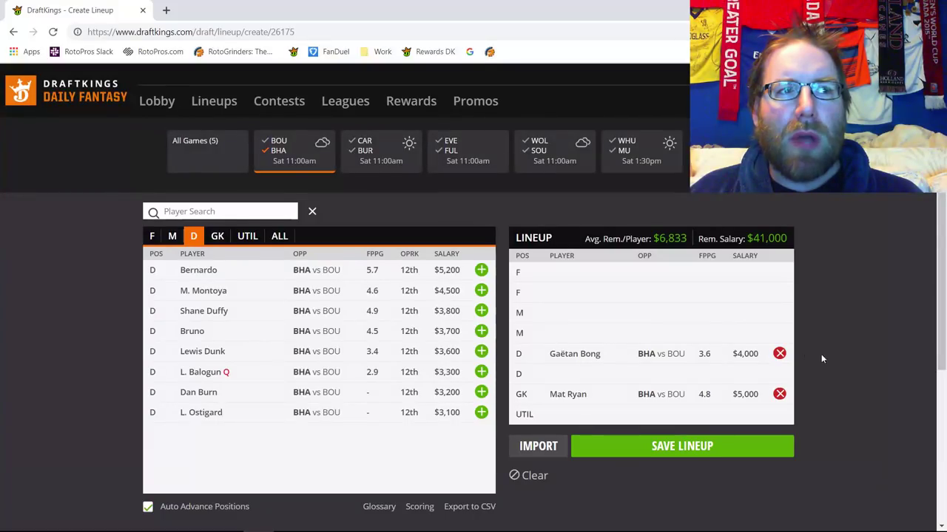
left_click(779, 355)
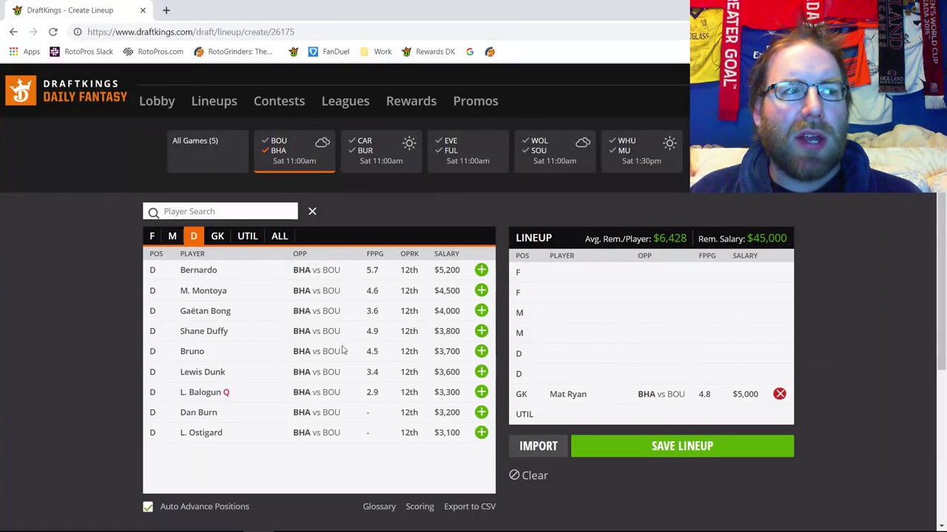
- Review the 10-game logs of defenders Bruno and Shane Duffy, plus Duffy's season stats
left_click(194, 353)
left_click(384, 204)
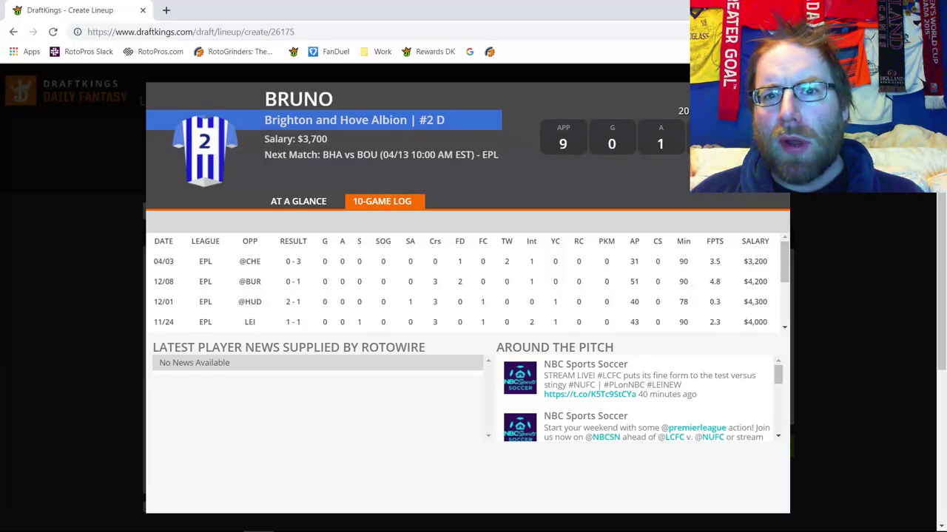
key("Escape")
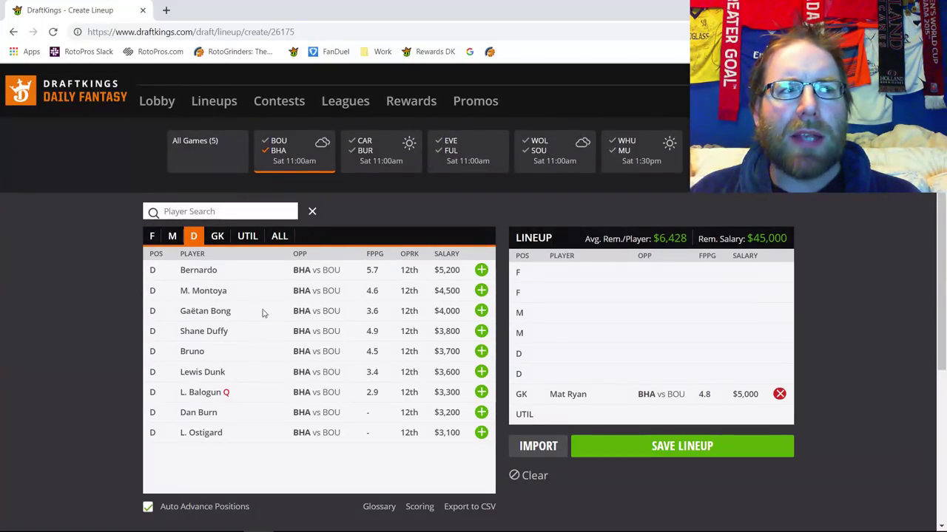
left_click(212, 333)
left_click(388, 204)
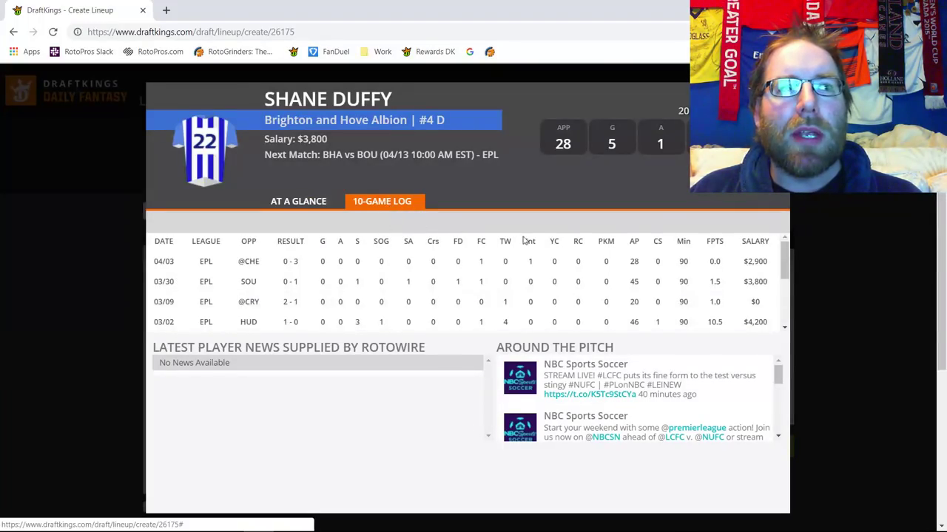
key("Escape")
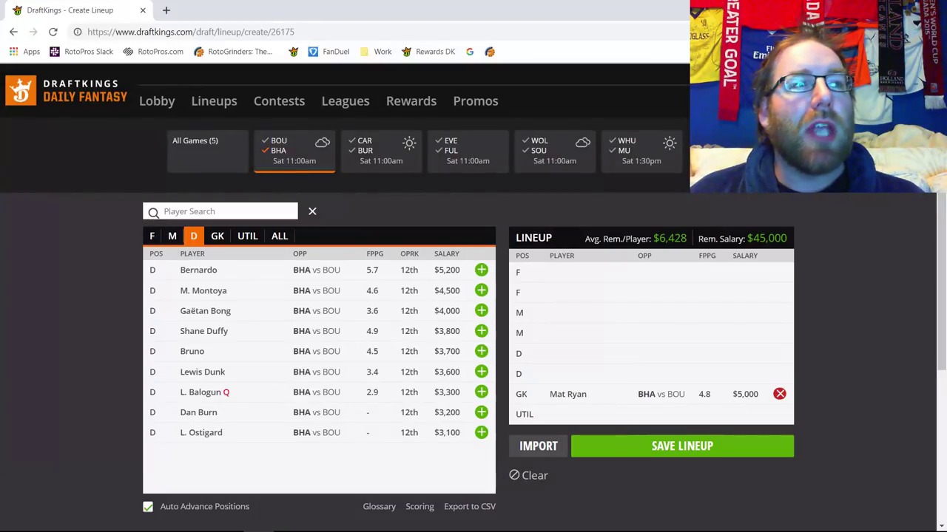
left_click(214, 334)
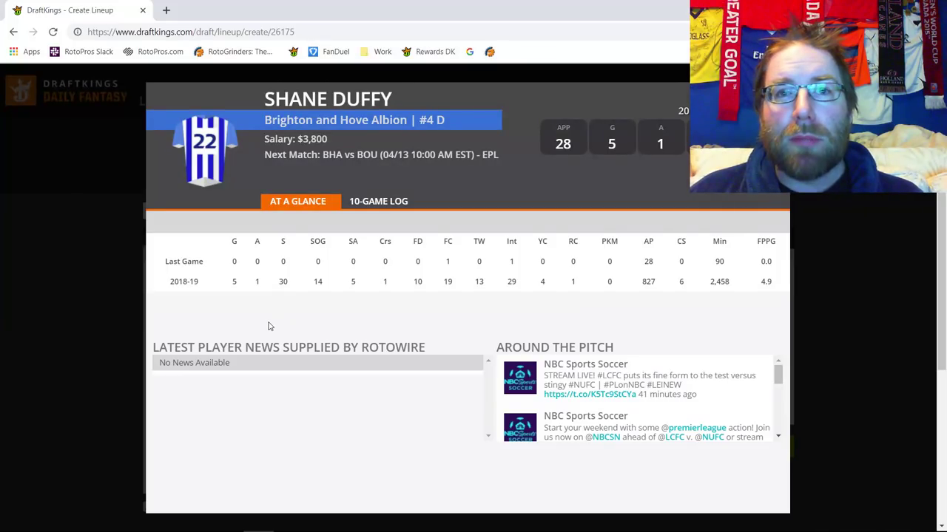
key("Escape")
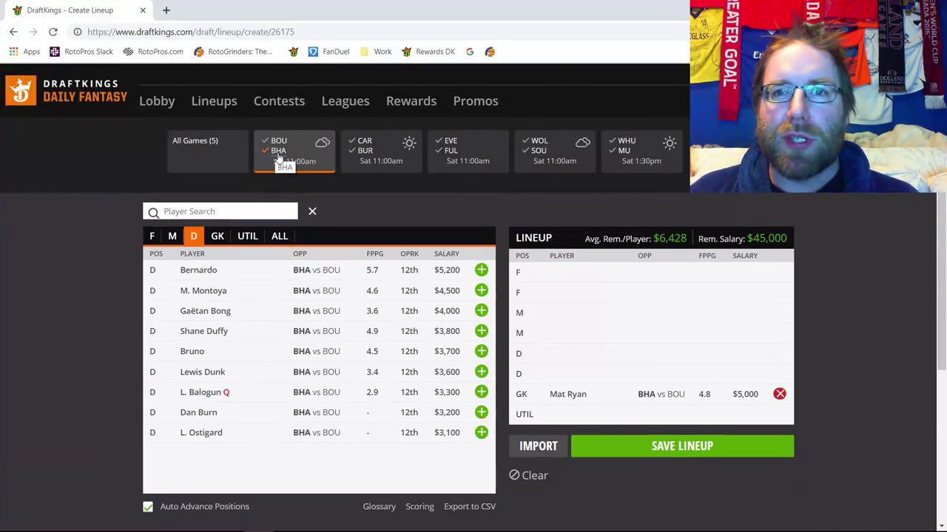
- List Brighton's midfielders and check Pascal Groß's season stats and latest injury news
left_click(173, 235)
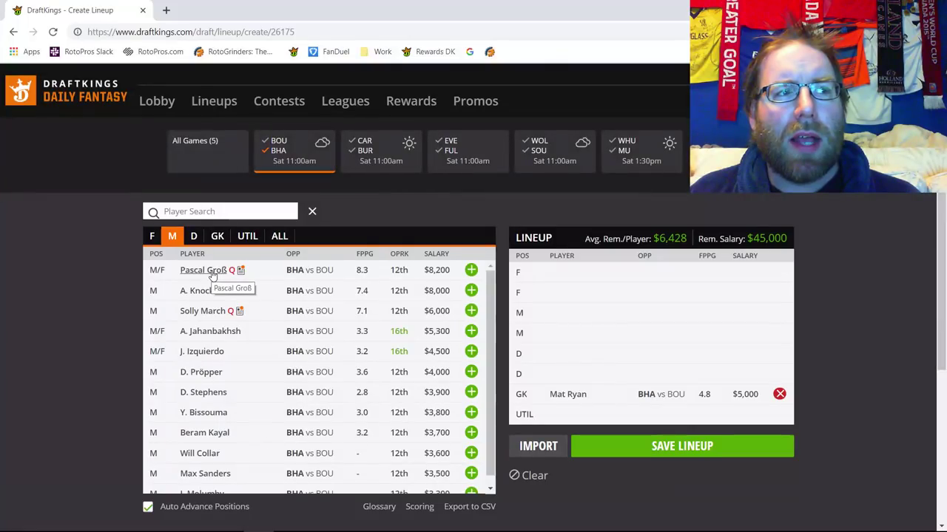
left_click(203, 271)
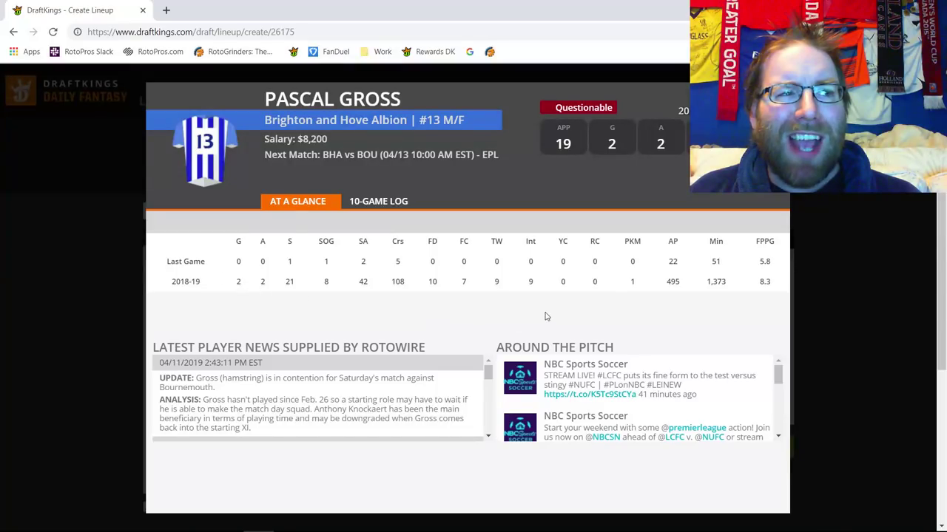
key("Escape")
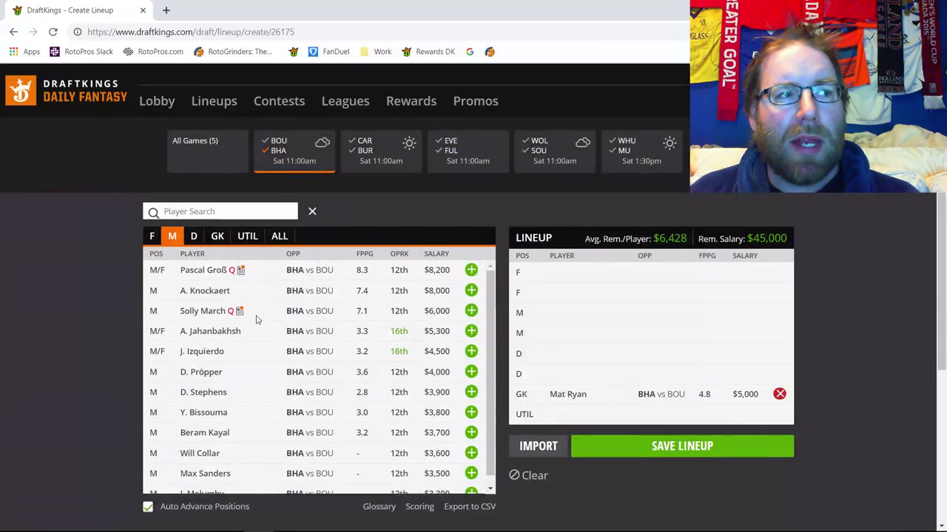
- Review Solly March's player news and 10-game log
left_click(210, 313)
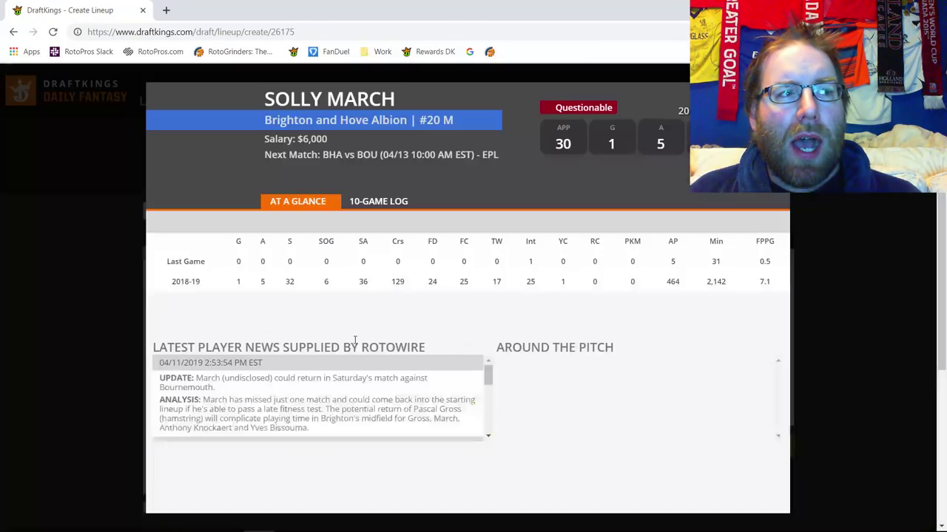
left_click(378, 202)
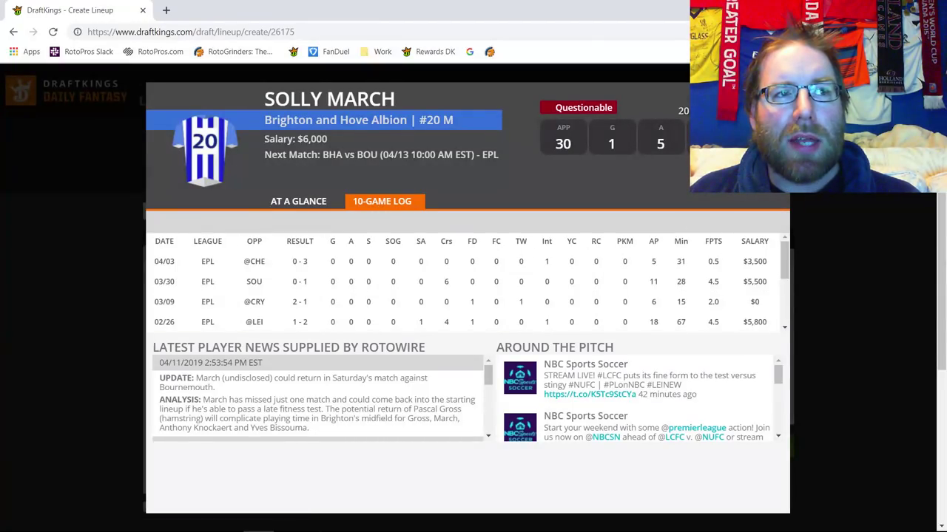
key("Escape")
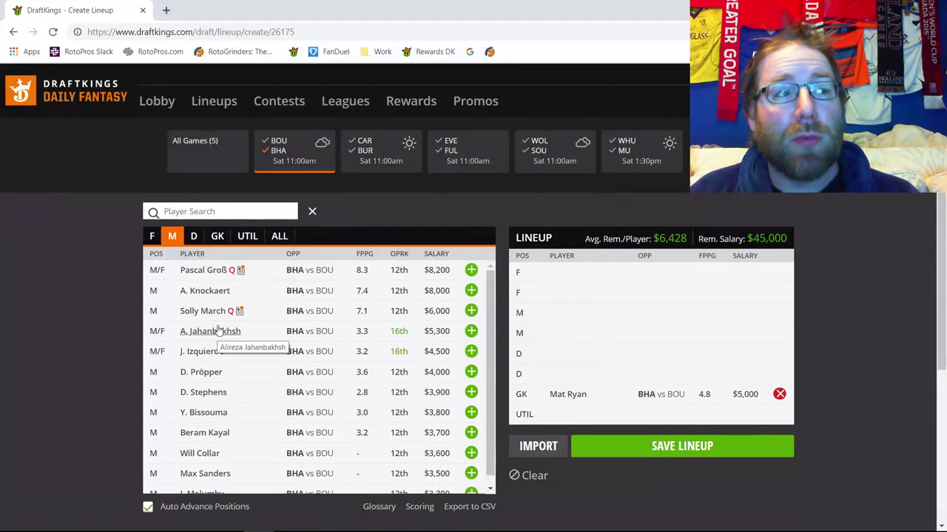
- Review A. Knockaert's 10-game log, checking his minutes in the Huddersfield match
left_click(205, 290)
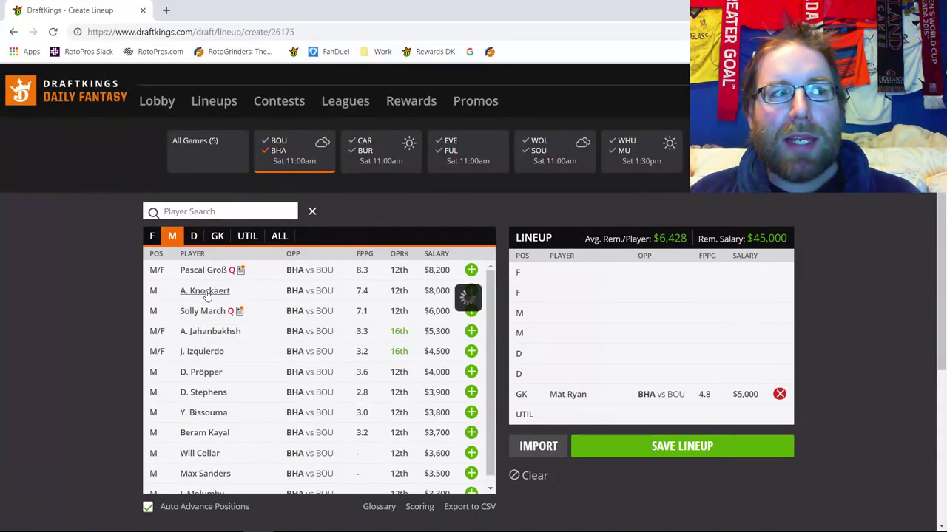
left_click(397, 202)
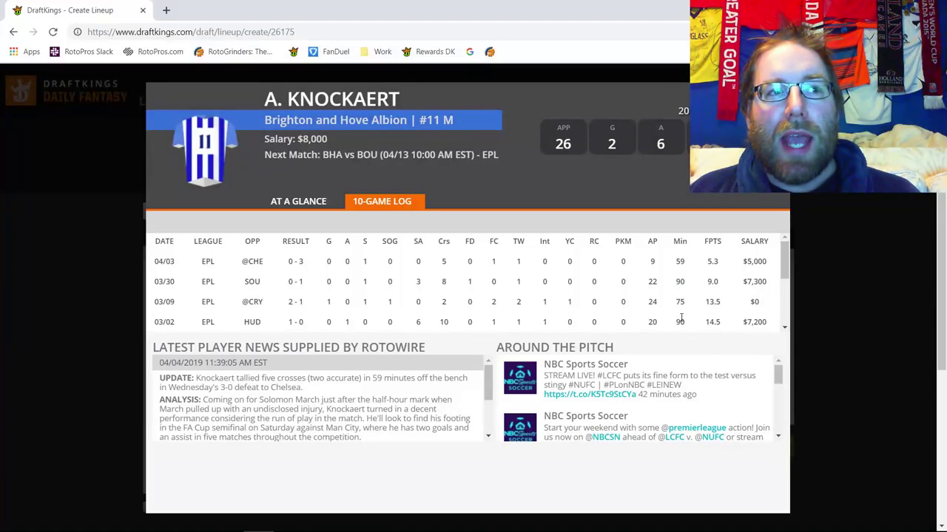
double_click(680, 322)
key("Escape")
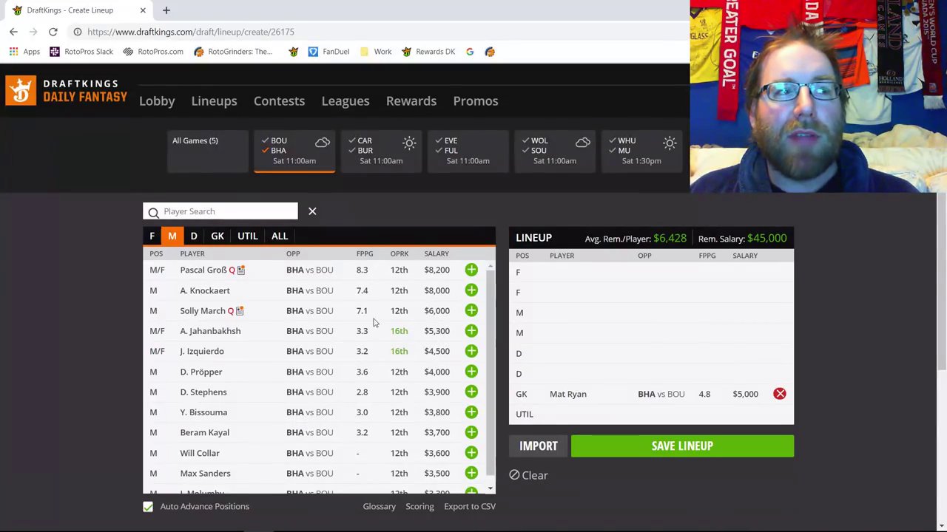
- List Brighton's forwards and review Glenn Murray's 10-game log and salary
left_click(152, 238)
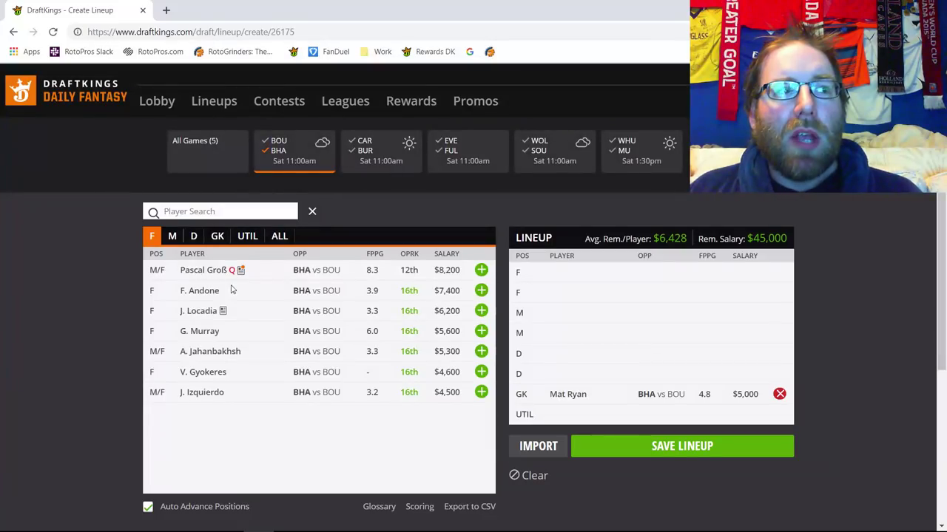
left_click(200, 332)
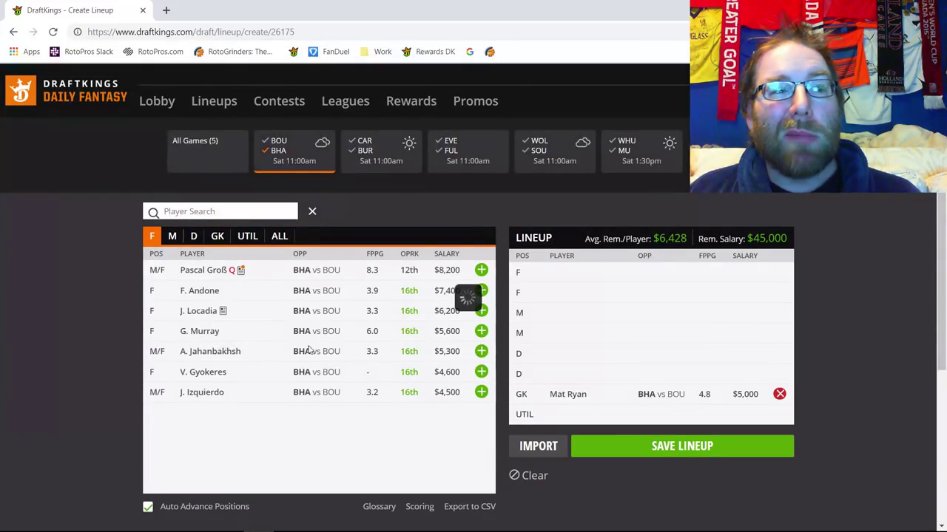
left_click(385, 210)
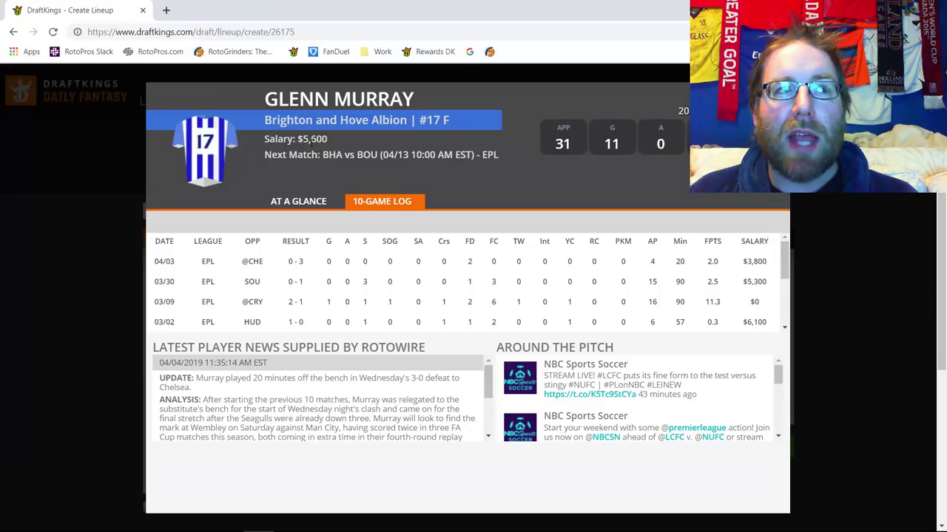
triple_click(323, 146)
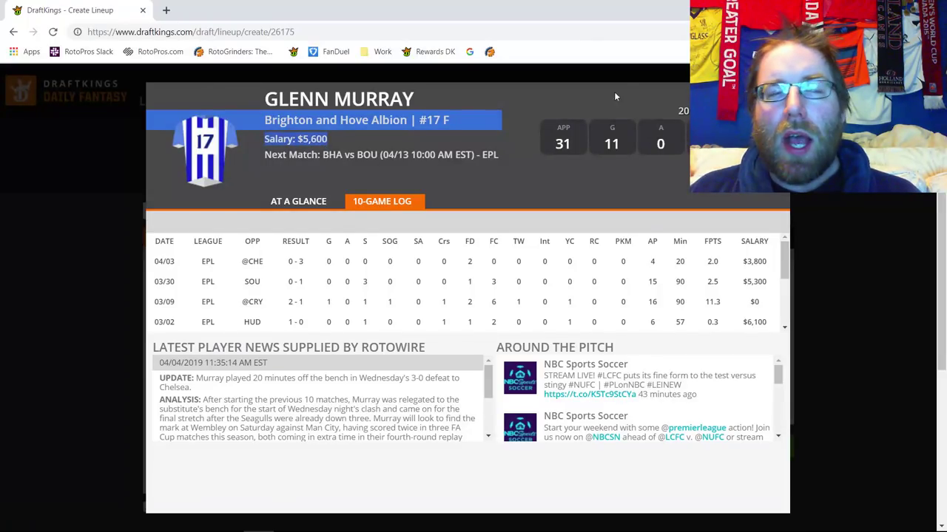
key("Escape")
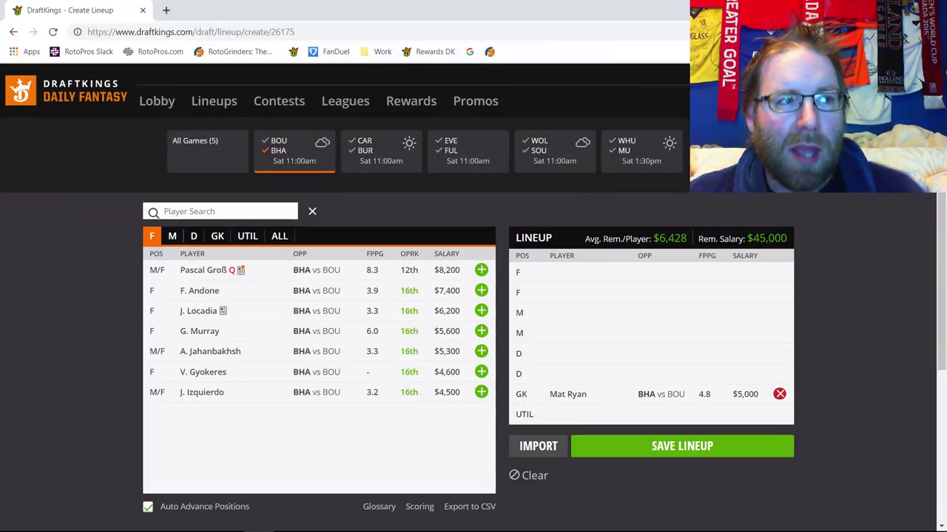
- Clear the Brighton filter and show only players from the Cardiff–Burnley match
left_click(278, 149)
left_click(278, 149)
left_click(279, 152)
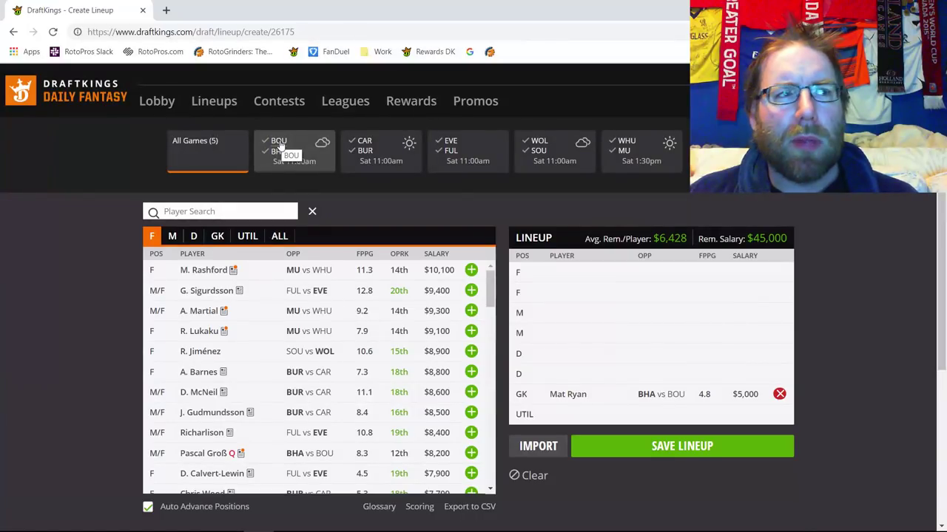
left_click(365, 149)
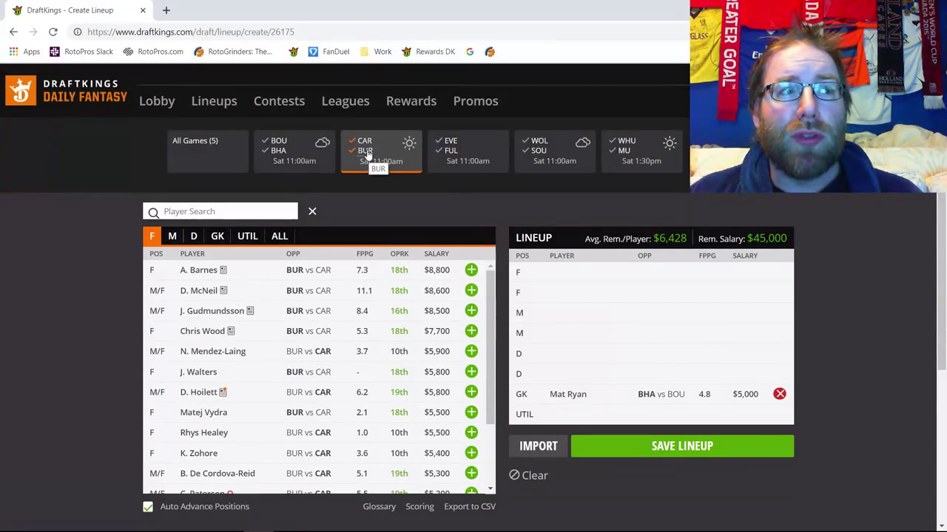
- List the goalkeepers and replace Mat Ryan with Burnley's Tom Heaton in the lineup
left_click(218, 238)
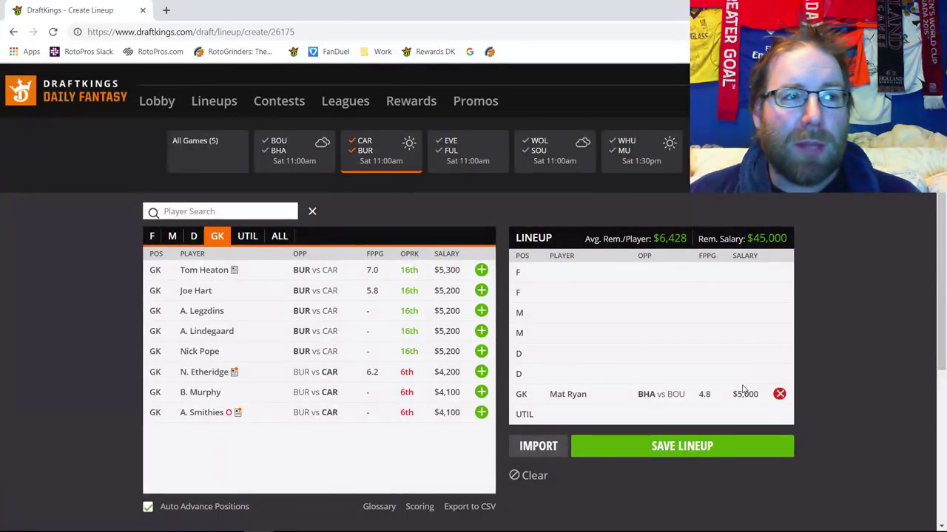
left_click(779, 394)
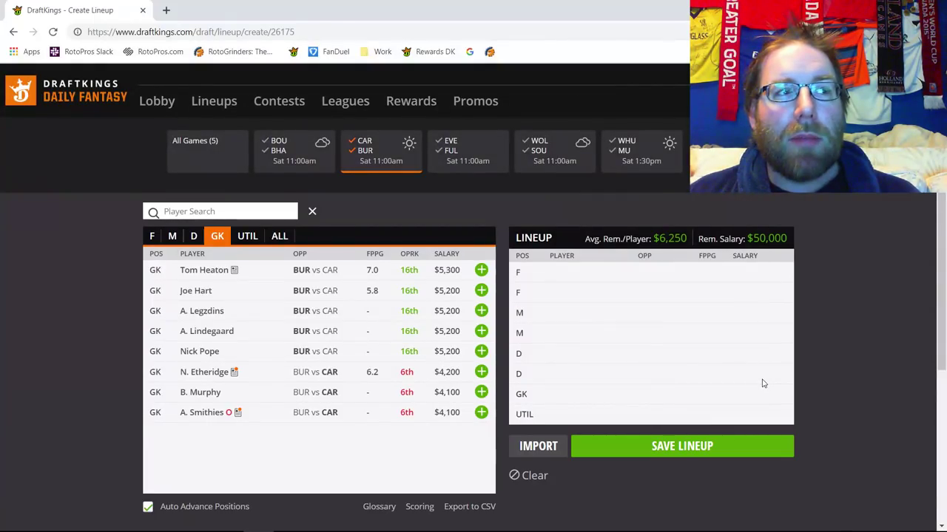
left_click(482, 271)
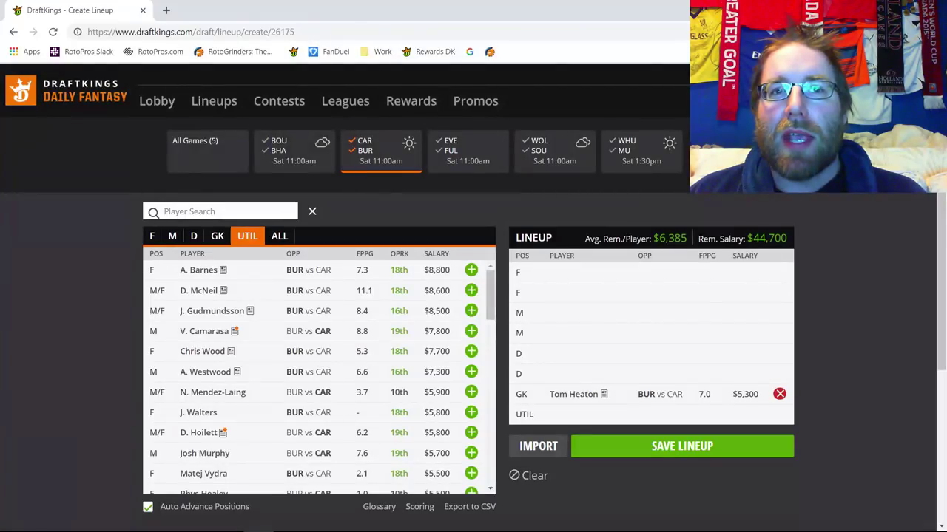
- Restrict the list to Cardiff's defenders and review Sean Morrison's 10-game log, salary and next match
left_click(369, 156)
left_click(193, 237)
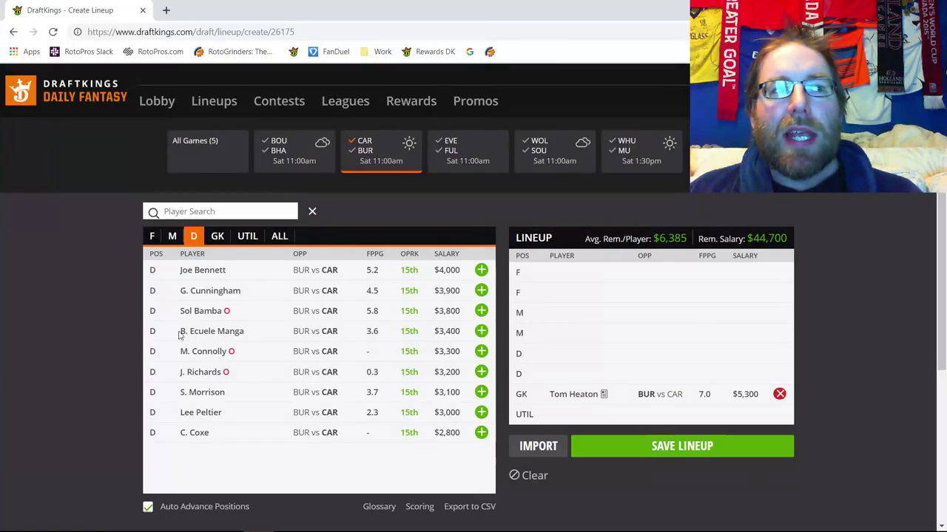
left_click(209, 395)
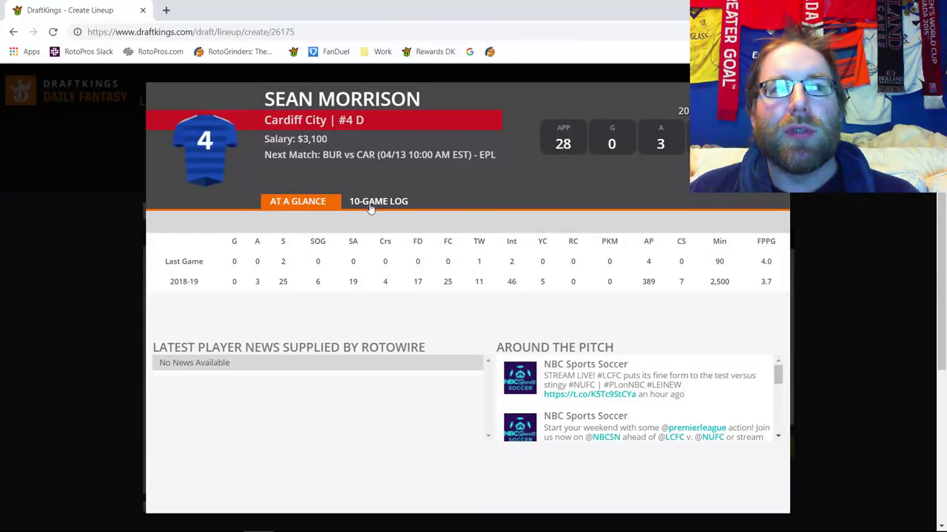
left_click(373, 207)
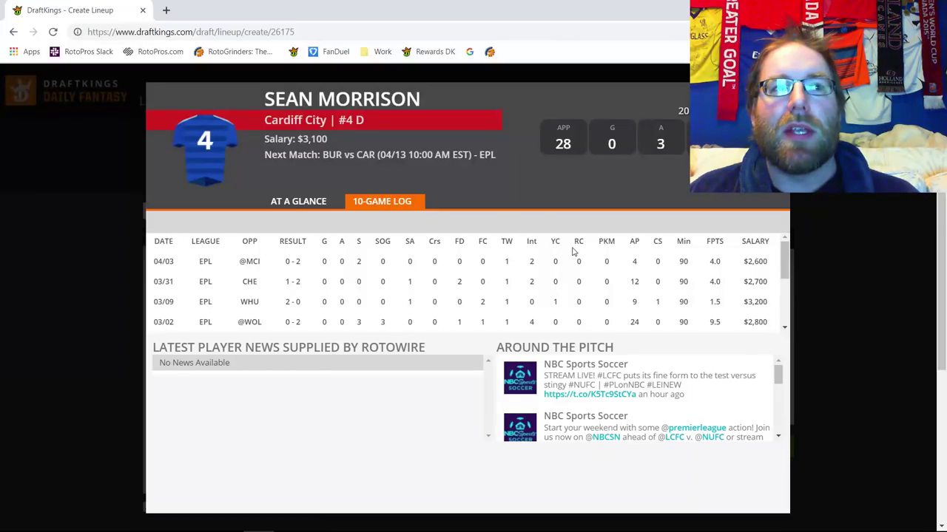
left_click_drag(329, 139, 265, 139)
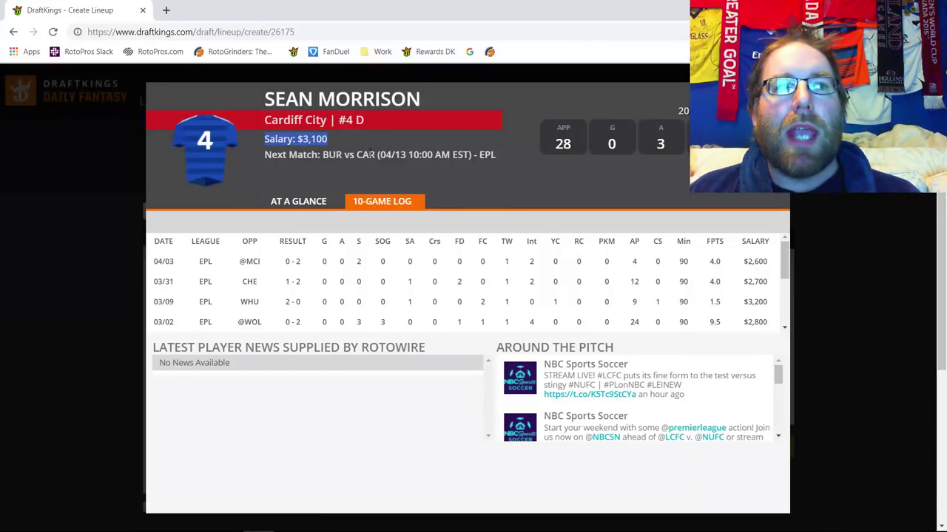
triple_click(378, 155)
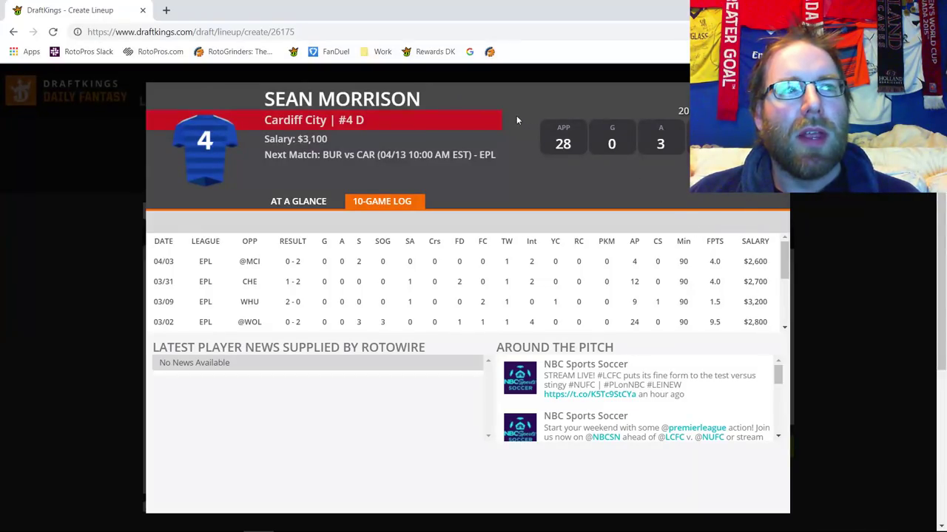
triple_click(369, 102)
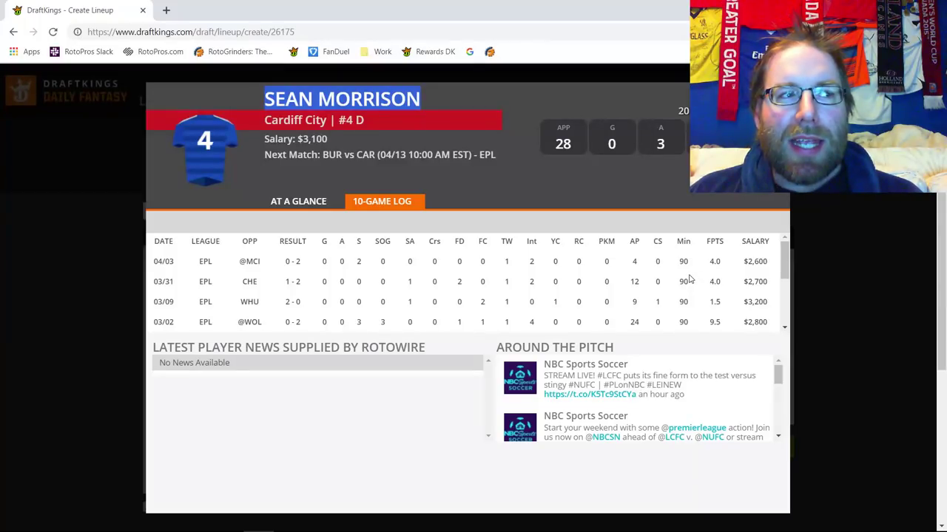
key("Escape")
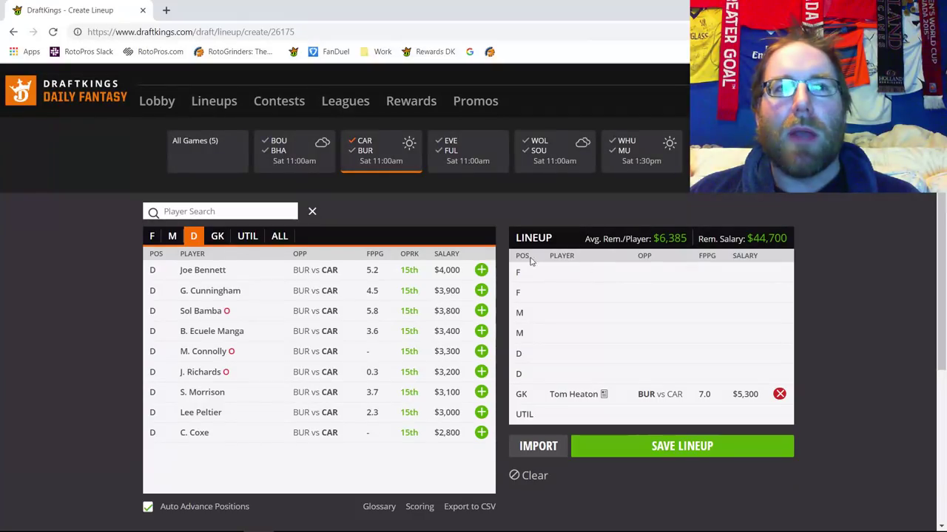
- Review Cardiff defender Joe Bennett's 10-game log and add him to the lineup
left_click(170, 237)
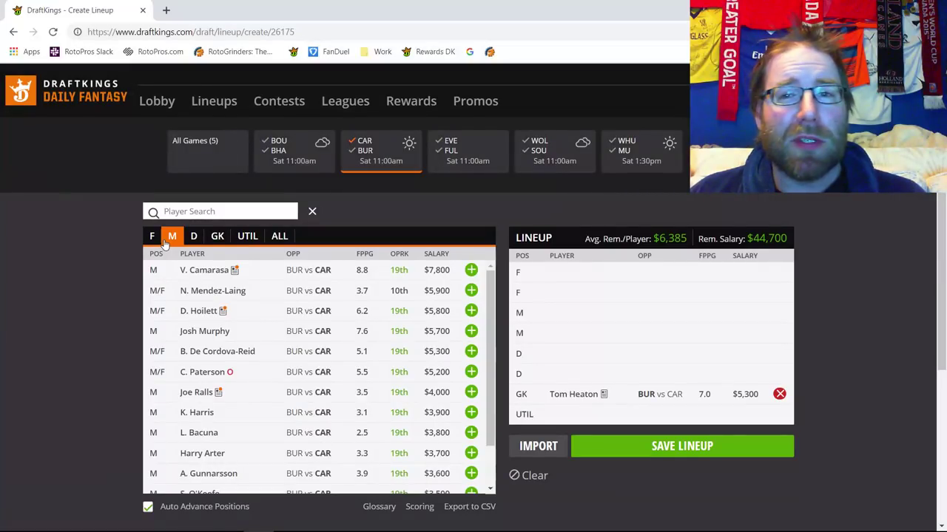
left_click(194, 237)
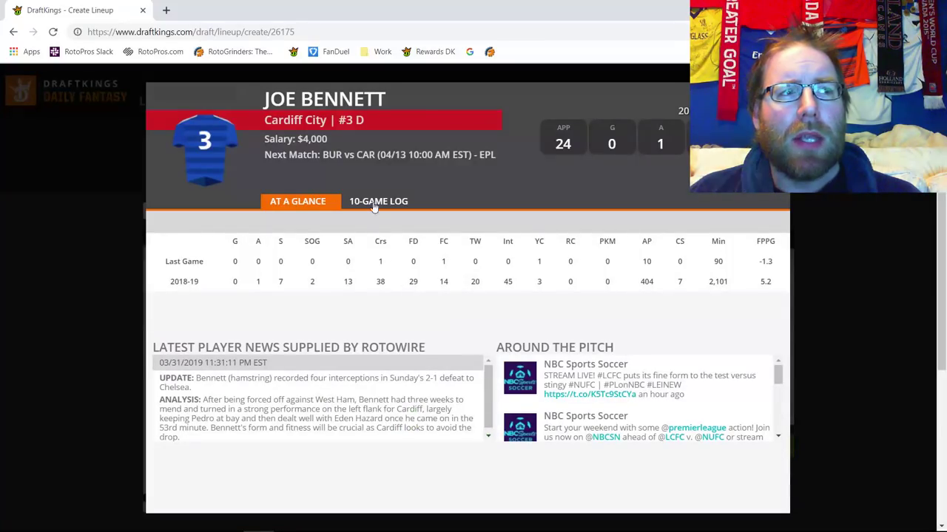
left_click(379, 202)
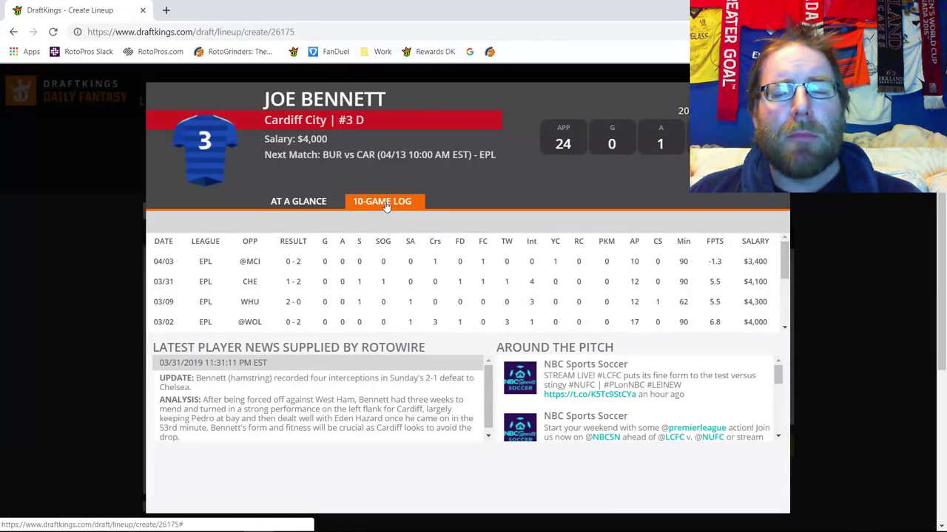
left_click(813, 196)
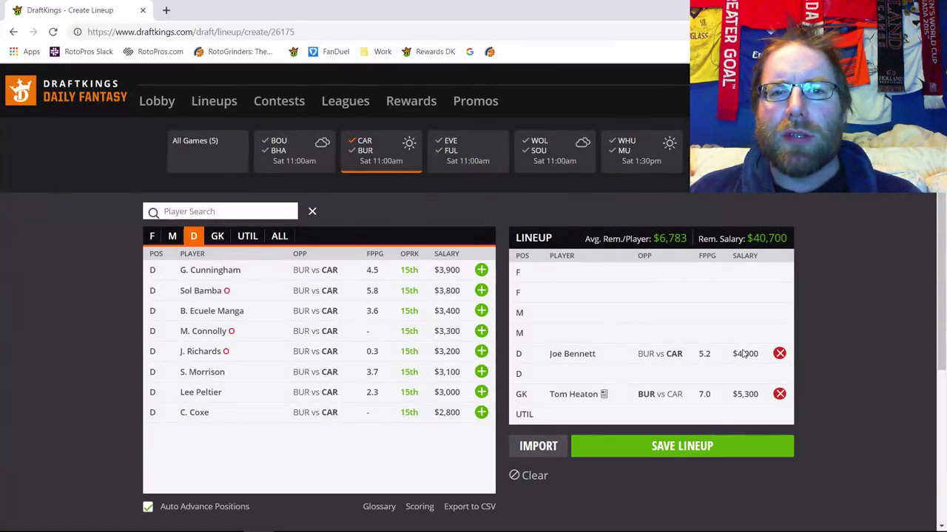
- List Cardiff's midfielders and add V. Camarasa to the lineup
left_click(173, 236)
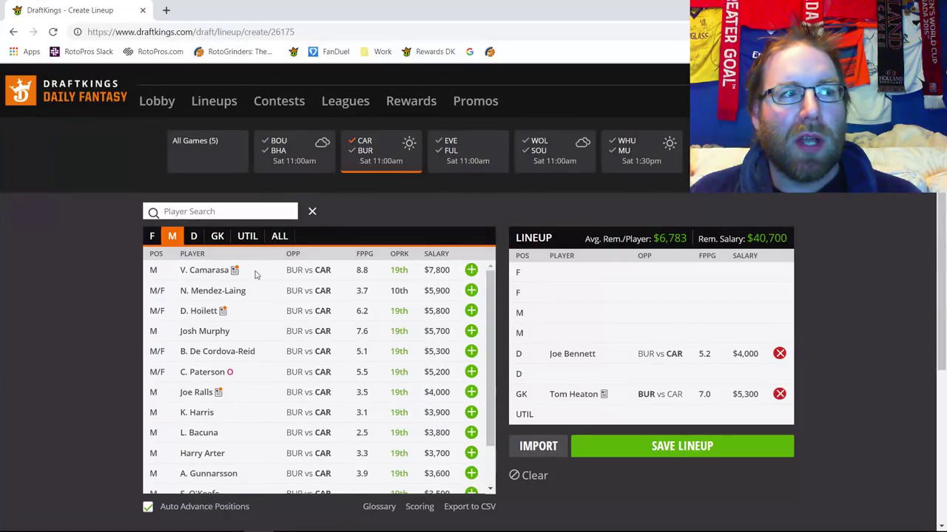
left_click(472, 271)
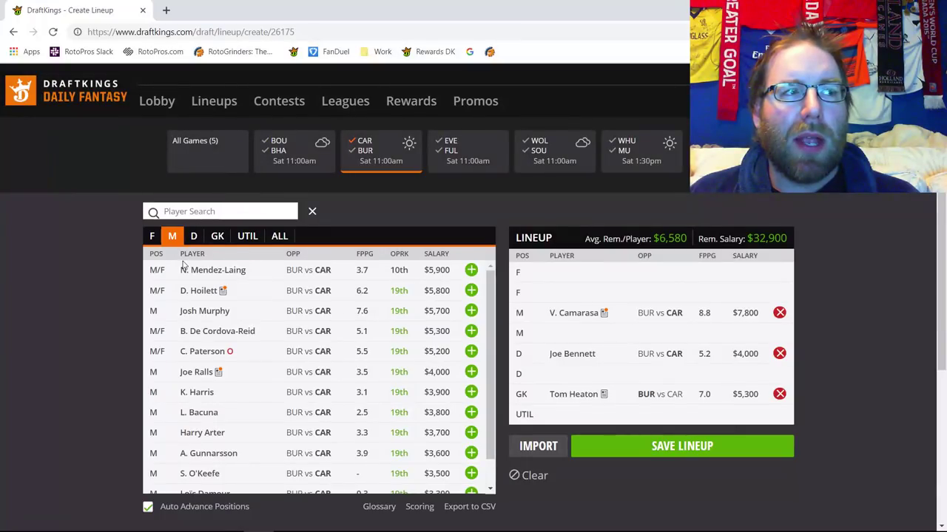
- List Cardiff's forwards and review B. De Cordova-Reid's season stats and 10-game log
left_click(157, 238)
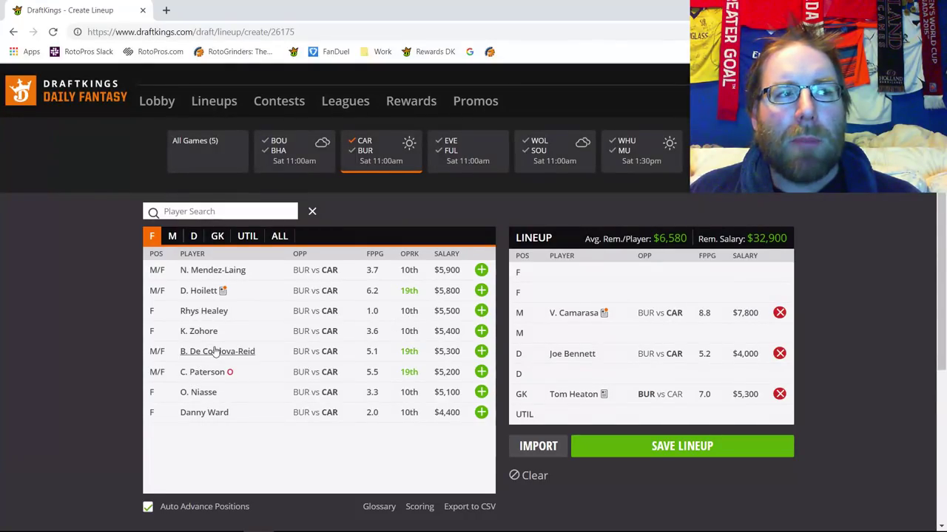
left_click(236, 352)
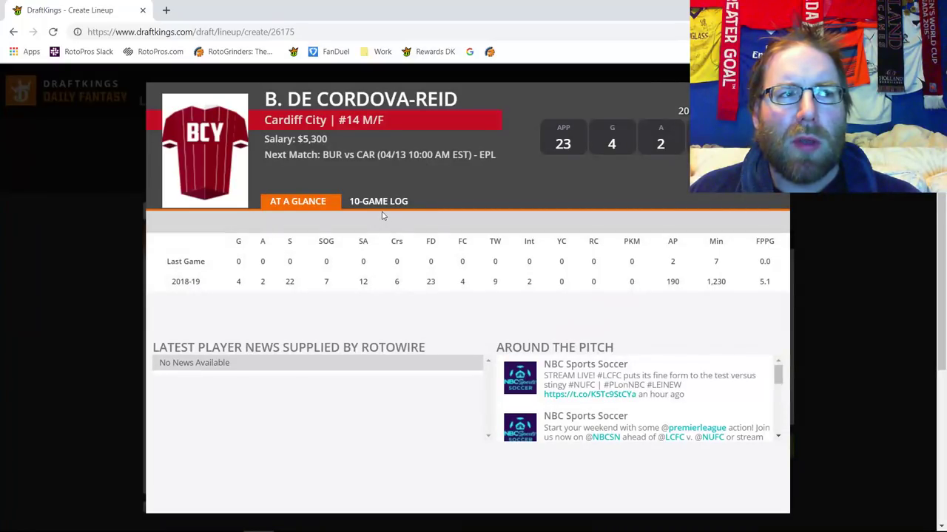
left_click(382, 203)
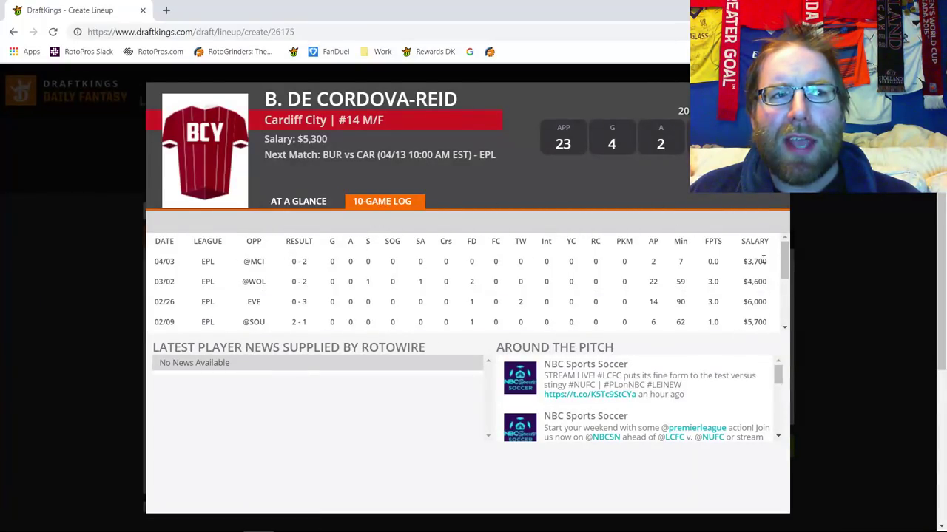
key("Escape")
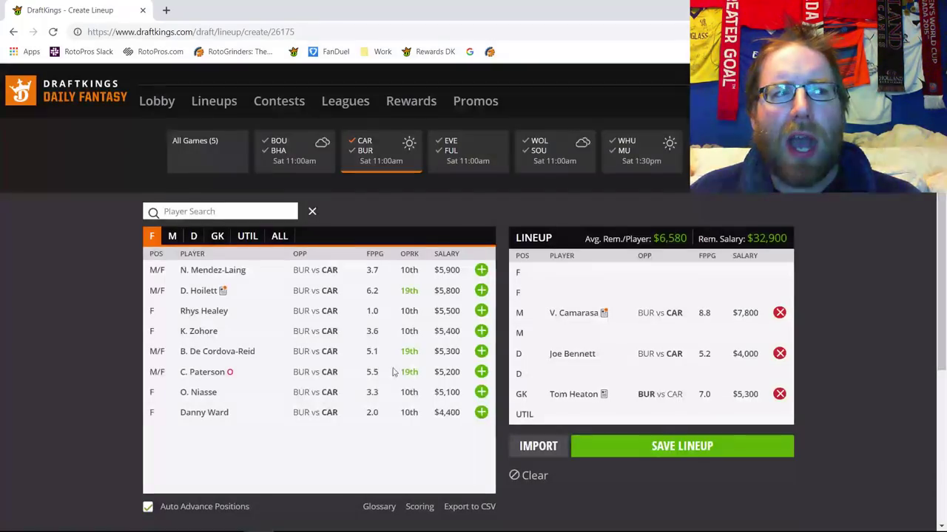
- Review Cardiff forward Oumar Niasse's season stats and 10-game log
left_click(199, 393)
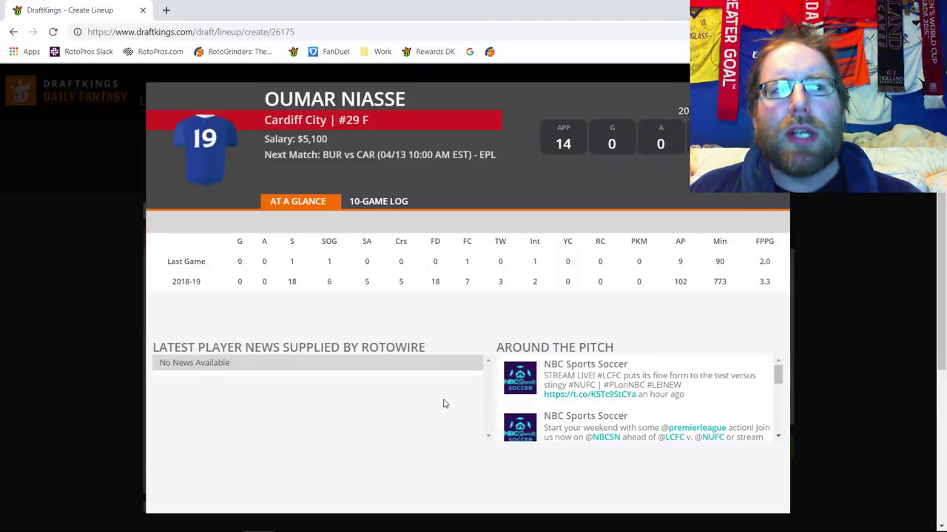
left_click(363, 207)
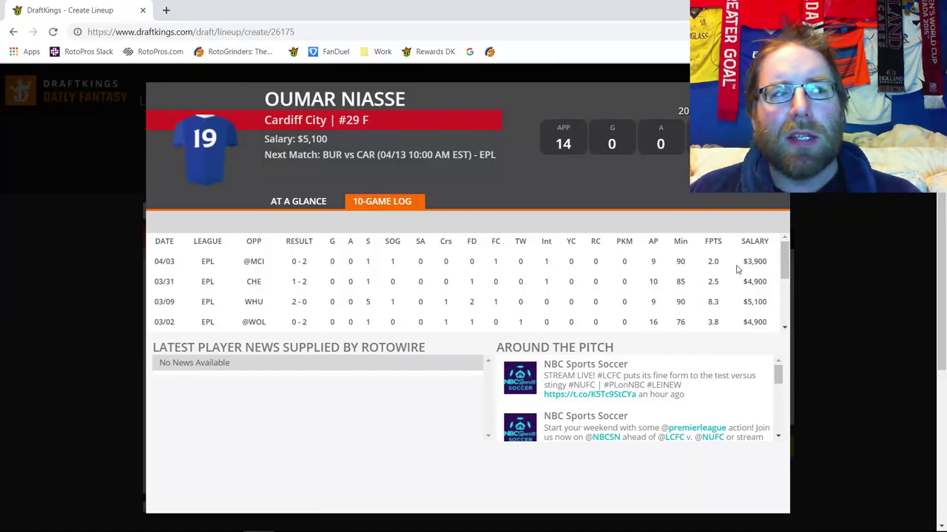
left_click(778, 95)
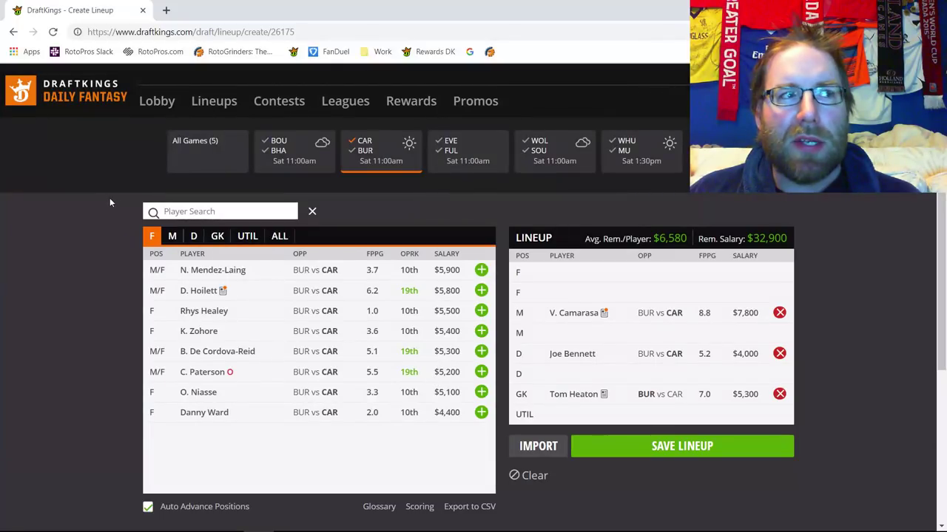
- Switch the team filter to Burnley and review Tom Heaton's 10-game log, checking his fantasy points in the Bournemouth match
left_click(361, 142)
left_click(363, 151)
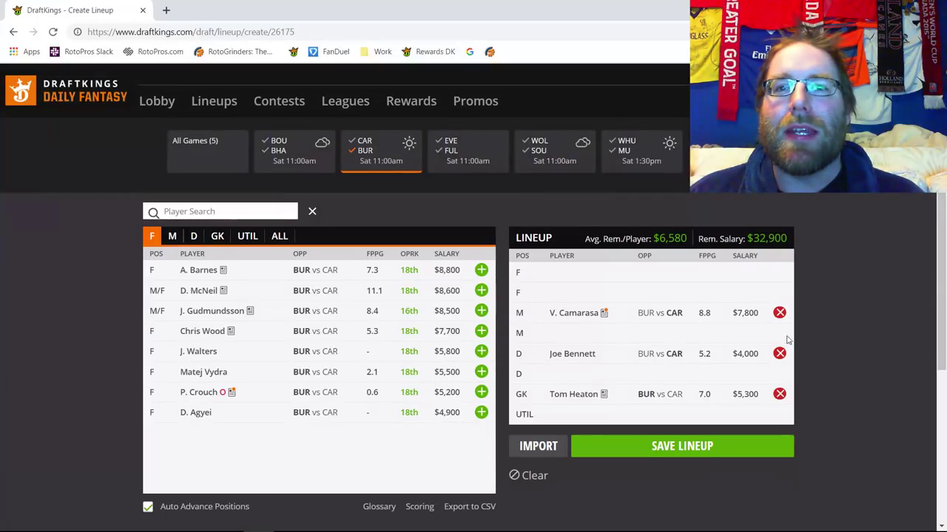
left_click(578, 399)
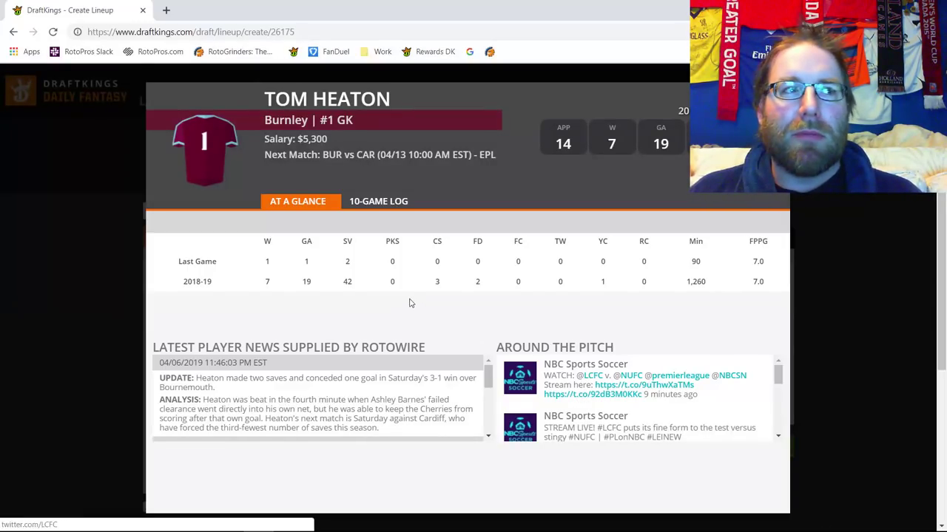
left_click(395, 205)
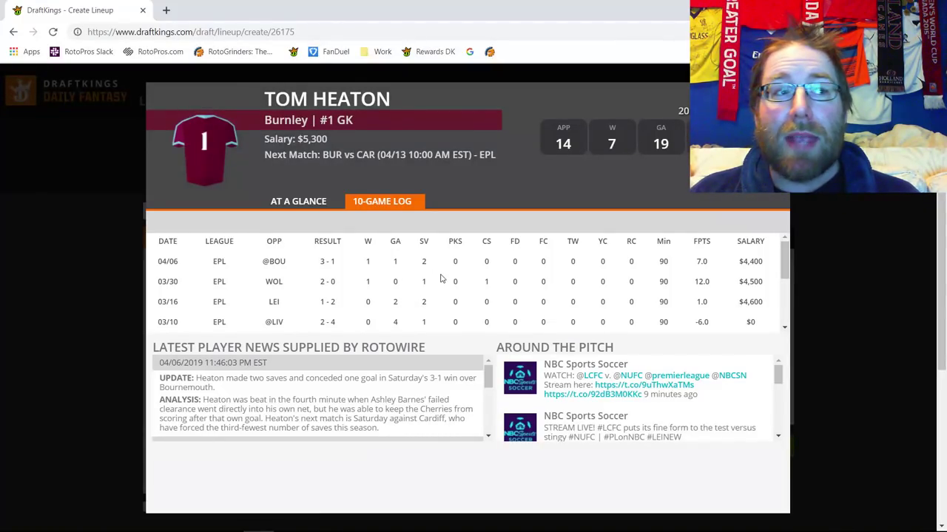
scroll(442, 278, "down", 1)
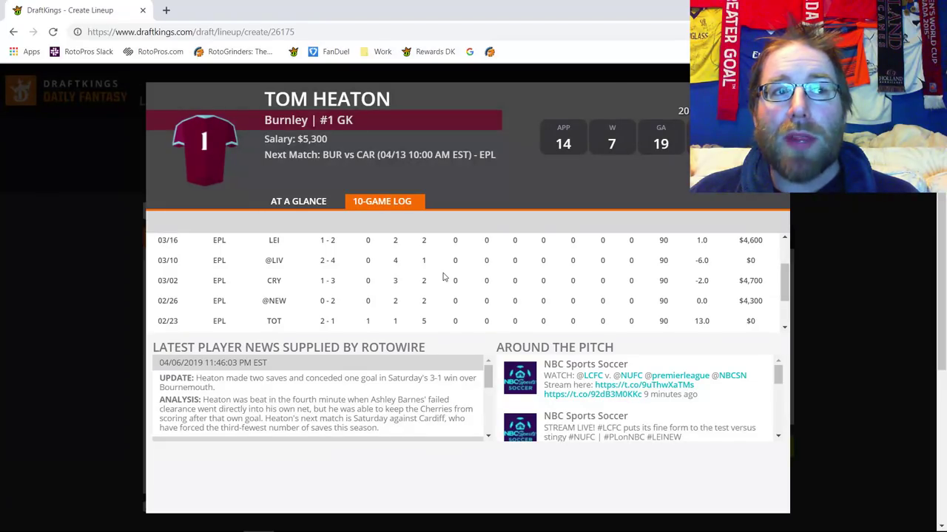
scroll(444, 277, "up", 2)
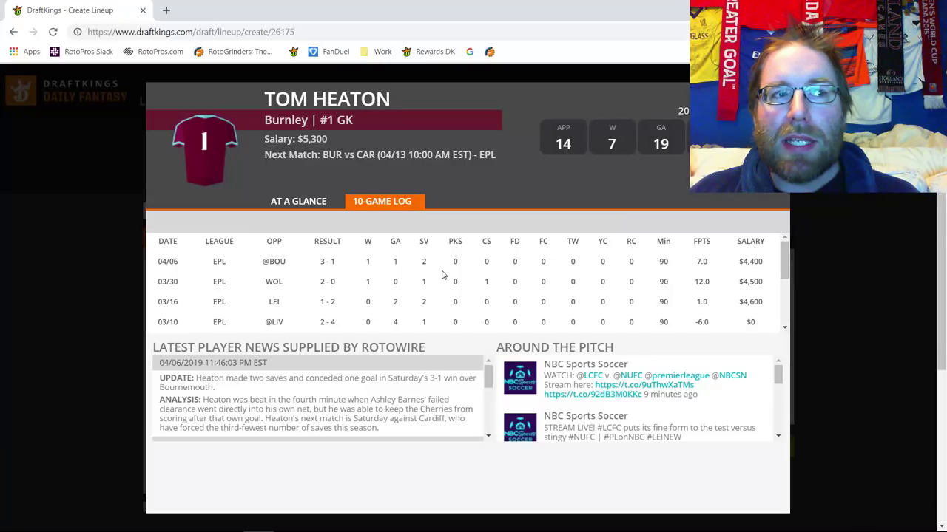
double_click(701, 261)
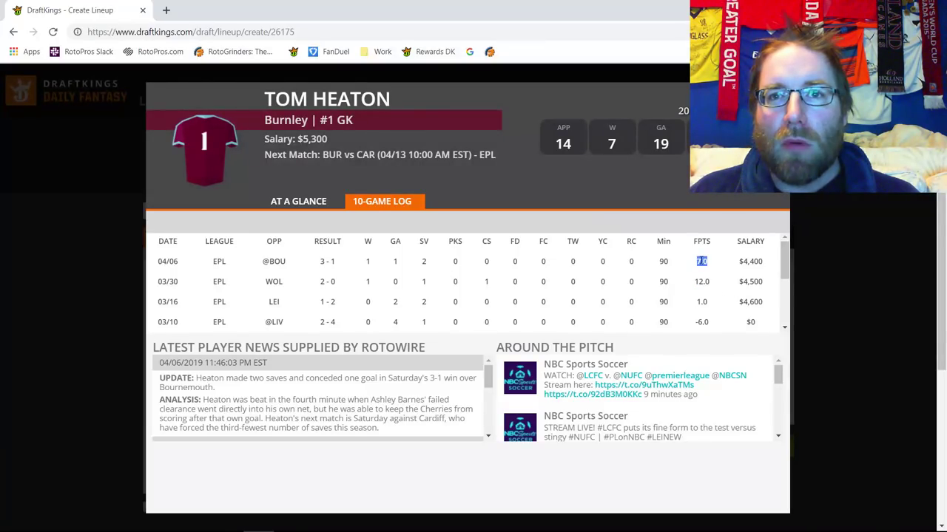
key("Escape")
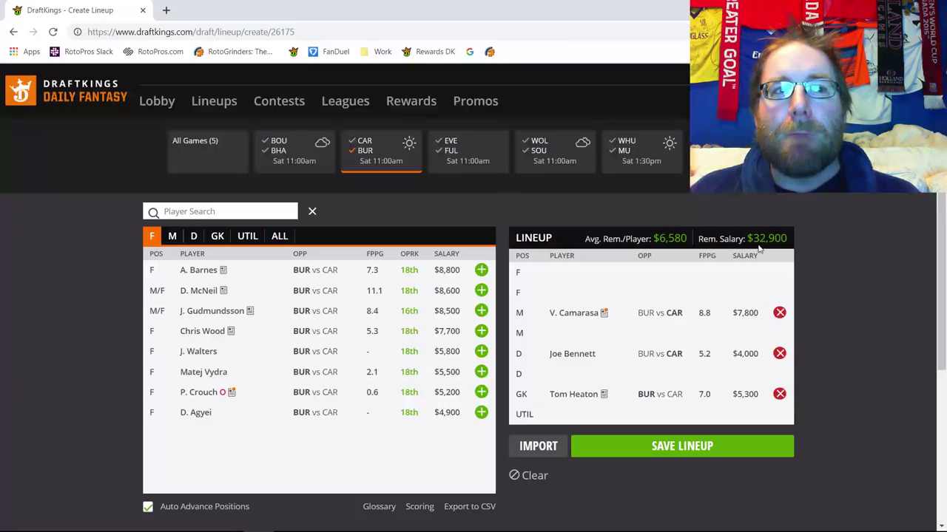
- Remove Tom Heaton, Joe Bennett and V. Camarasa from the lineup and list Burnley's goalkeepers
left_click(780, 394)
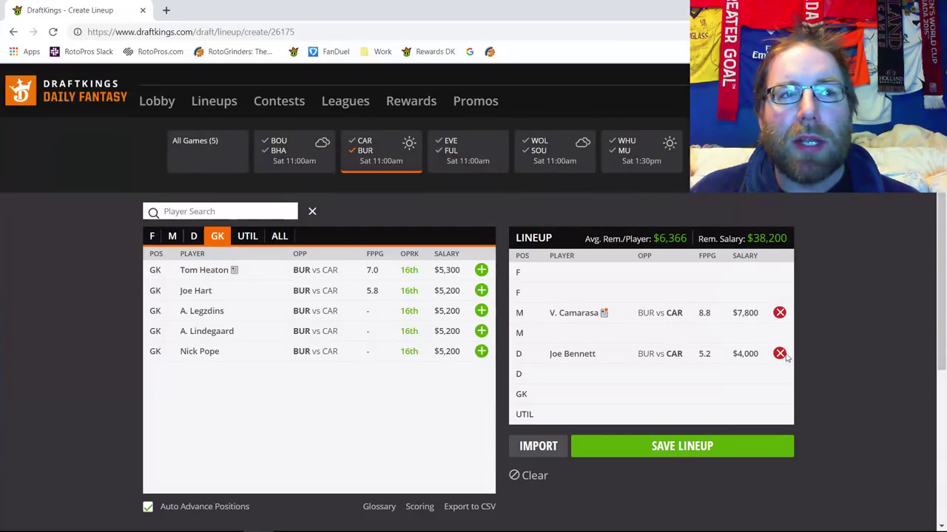
left_click(779, 353)
left_click(779, 313)
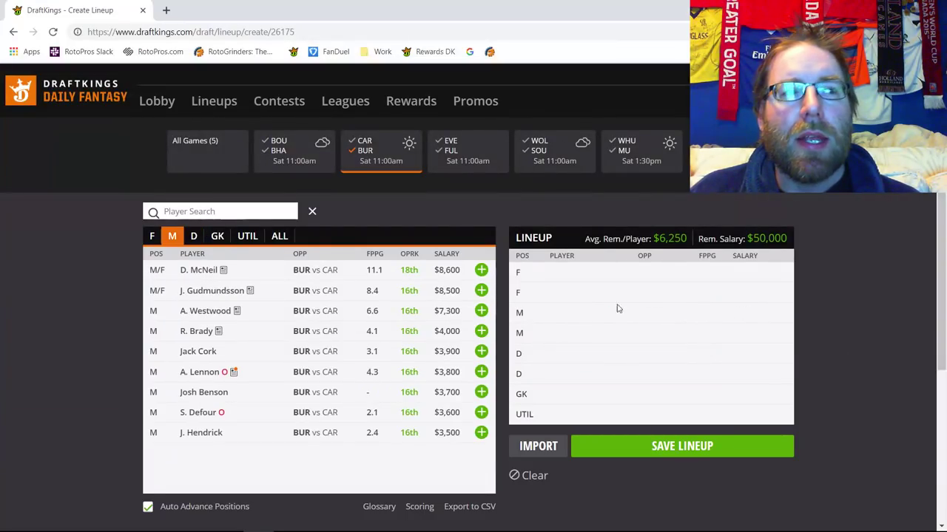
left_click(194, 236)
left_click(217, 237)
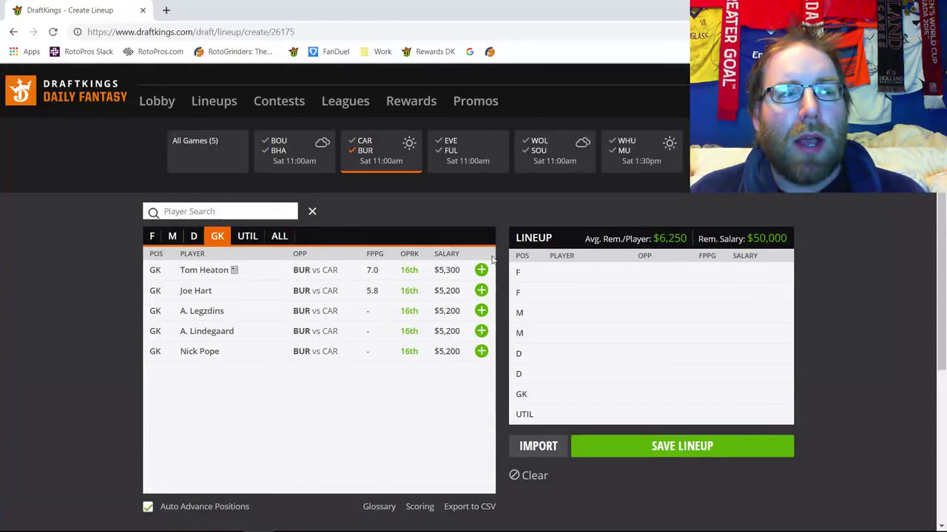
- Add goalkeeper Tom Heaton to the lineup and review Burnley defender C. Taylor's 10-game log and current salary
left_click(482, 271)
left_click(193, 237)
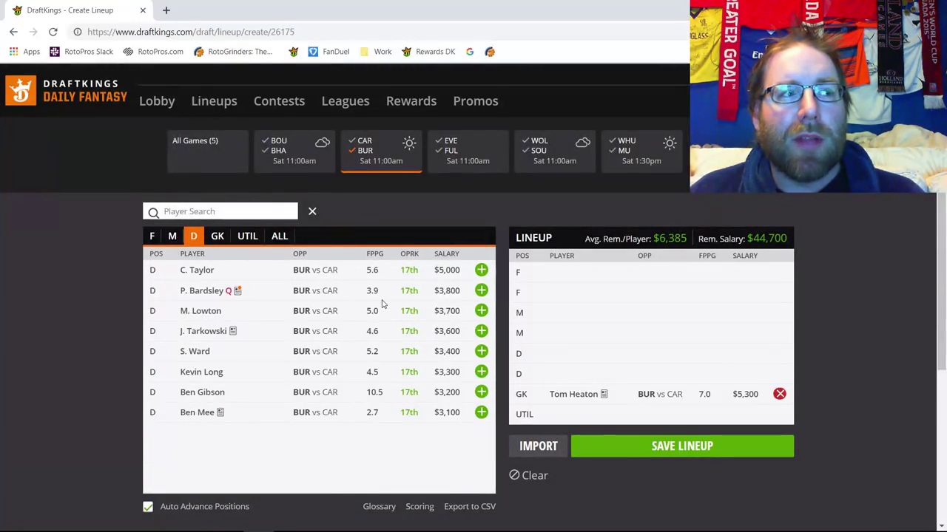
left_click(194, 271)
left_click(405, 205)
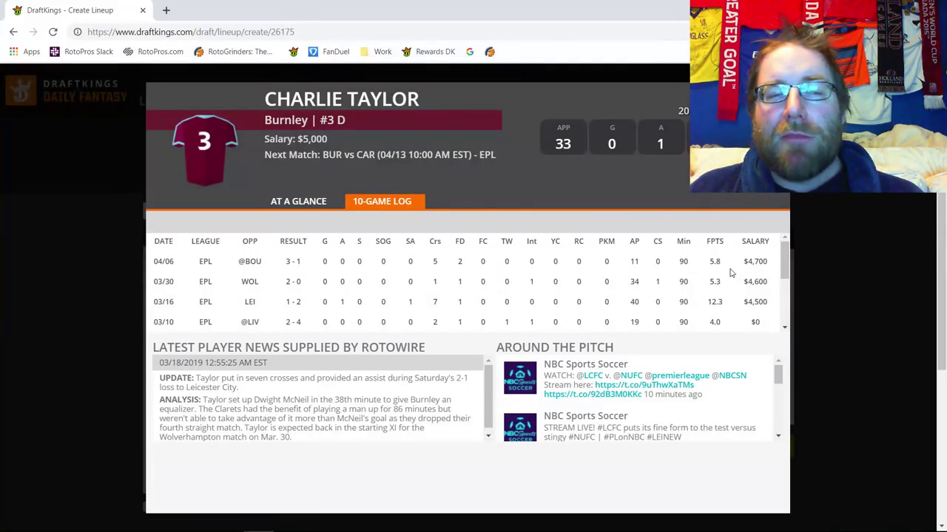
left_click_drag(263, 139, 592, 130)
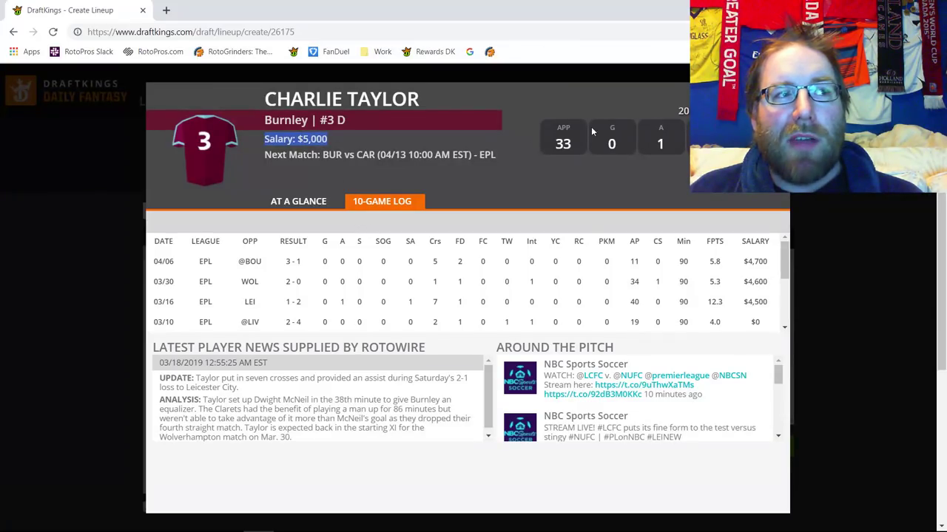
key("Escape")
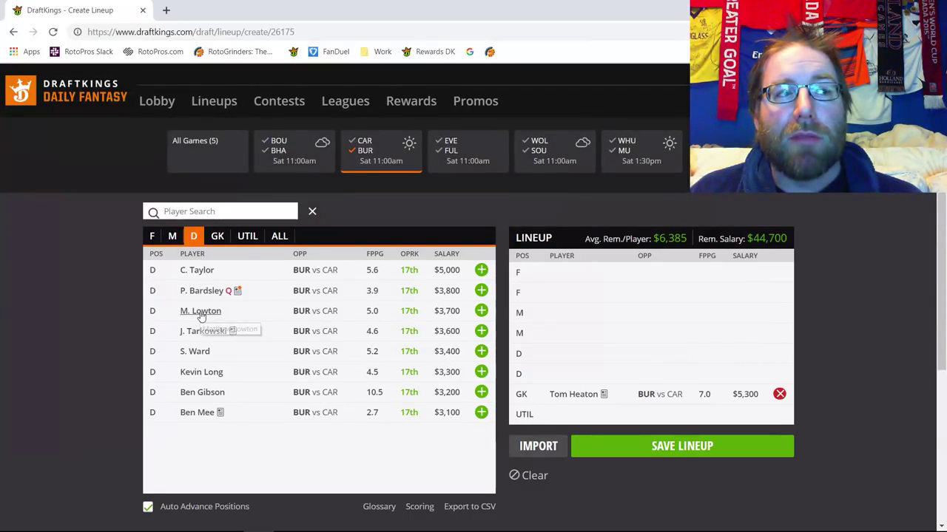
- Review Burnley defender M. Lowton's season stats and 10-game log, and add him to the lineup
left_click(480, 311)
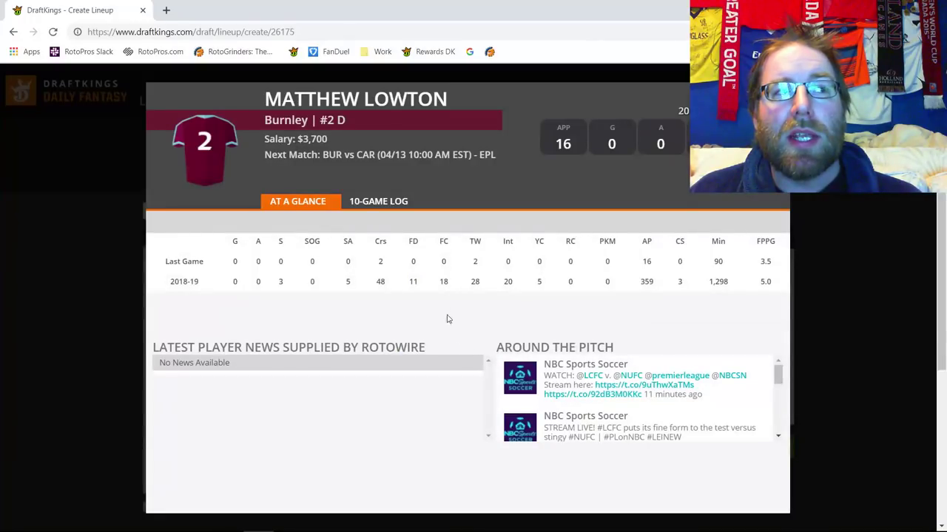
left_click(400, 204)
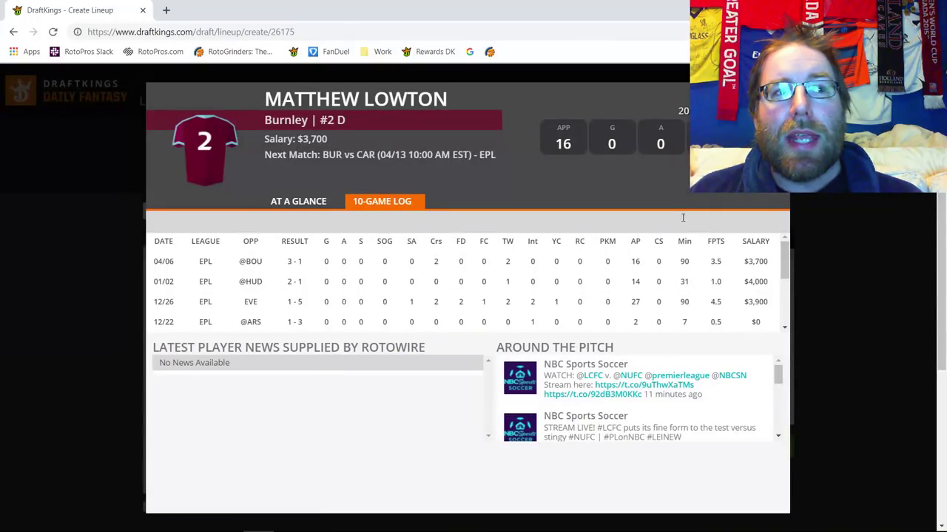
key("Escape")
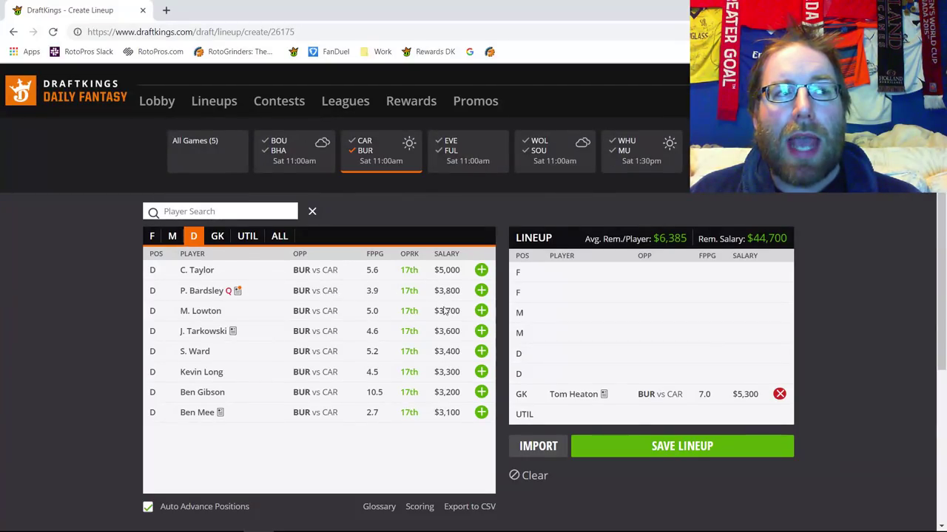
left_click(481, 310)
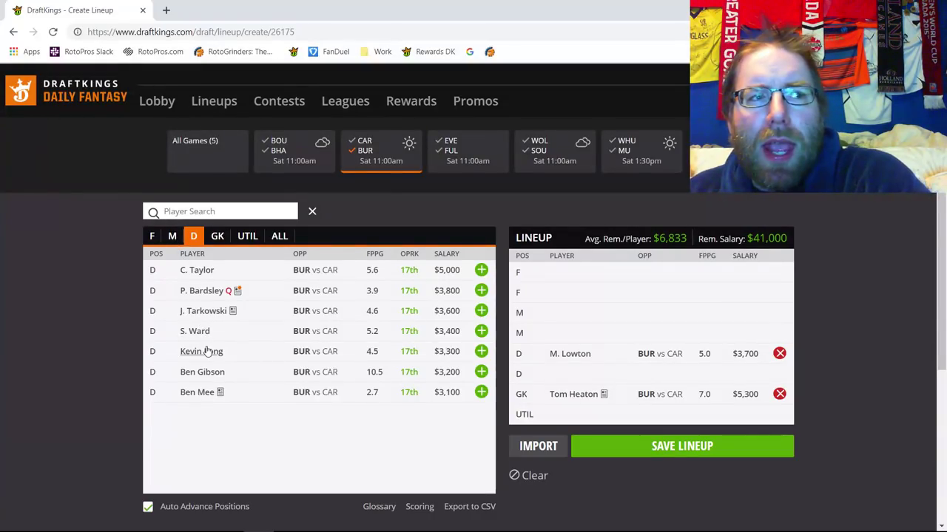
- Review Burnley defender Ben Mee's season stats and 10-game log
left_click(200, 393)
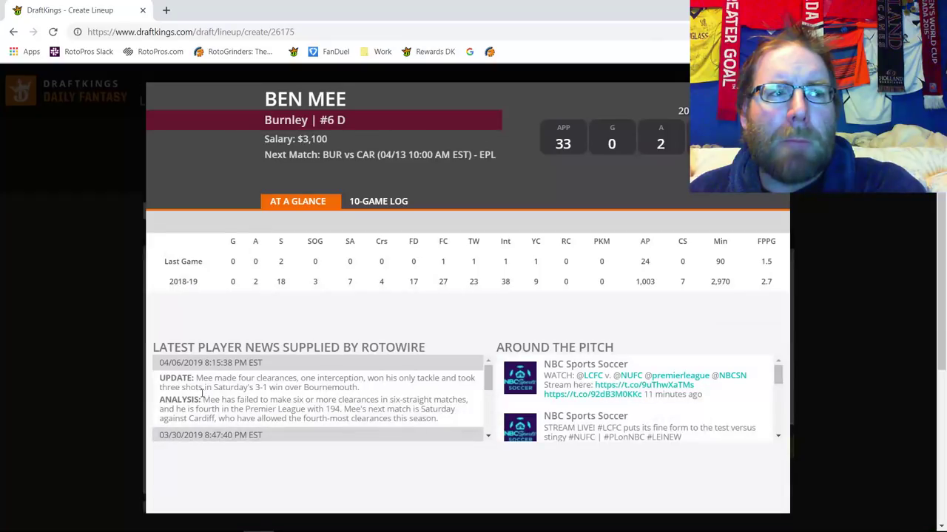
left_click(382, 204)
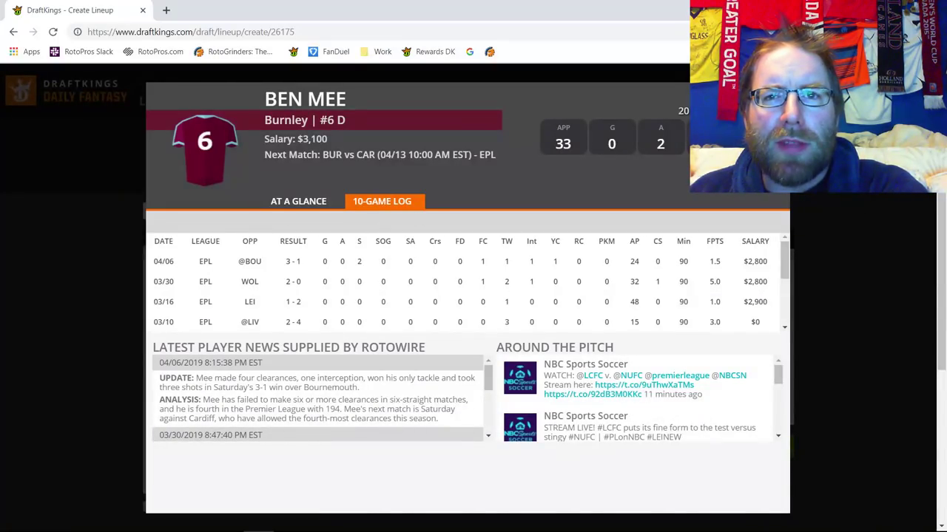
key("Escape")
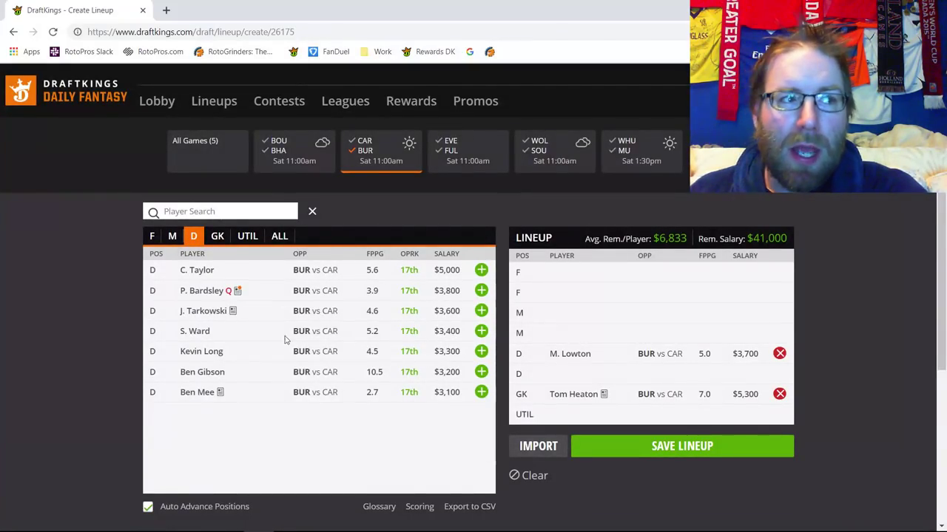
- List Burnley's midfielders and add D. McNeil to the lineup
left_click(173, 237)
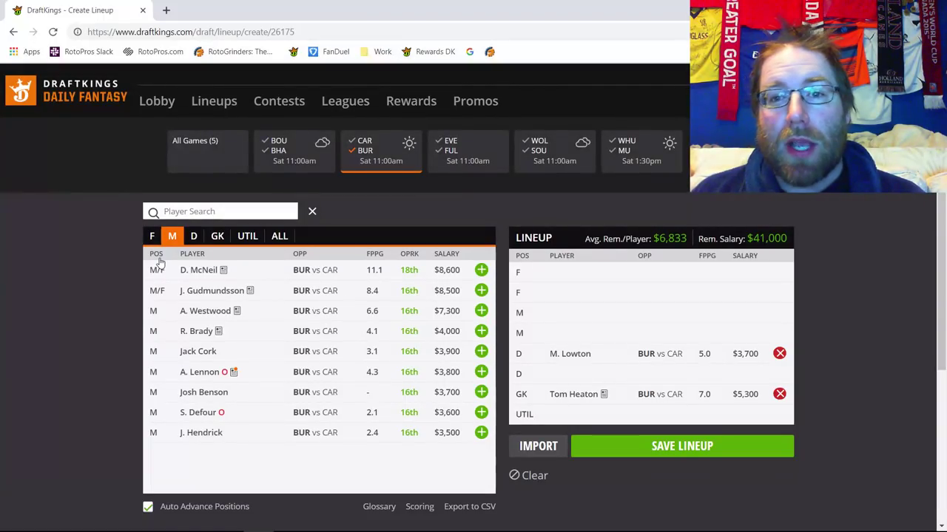
left_click(480, 270)
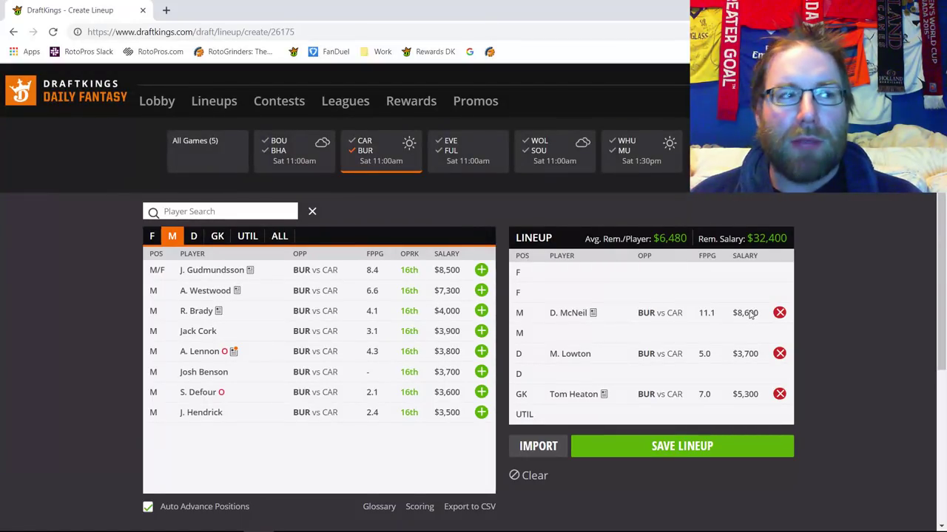
- Review Burnley midfielder A. Westwood's season stats and full 10-game log, checking his fantasy points against BHA, TOT and WOL
left_click(210, 294)
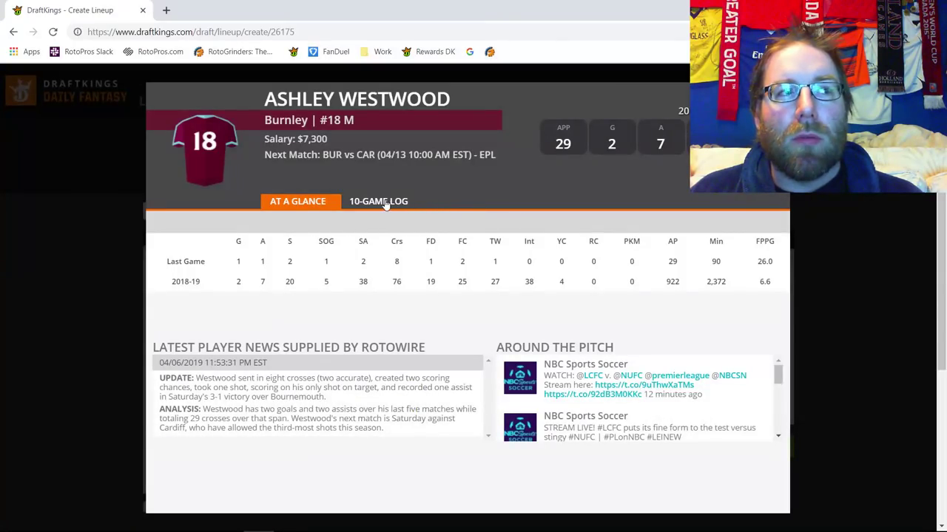
left_click(385, 205)
scroll(567, 294, "down", 1)
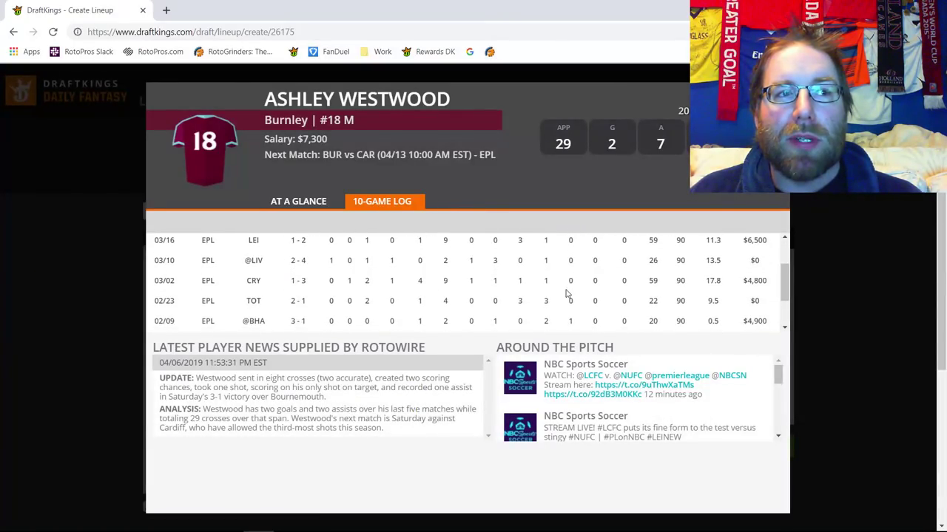
scroll(566, 294, "up", 2)
scroll(566, 295, "down", 3)
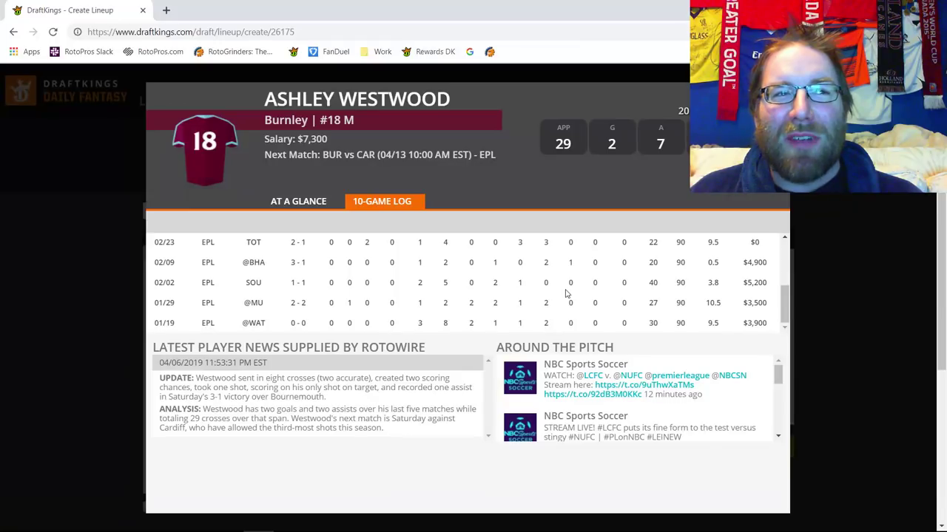
scroll(566, 294, "up", 2)
scroll(567, 295, "down", 3)
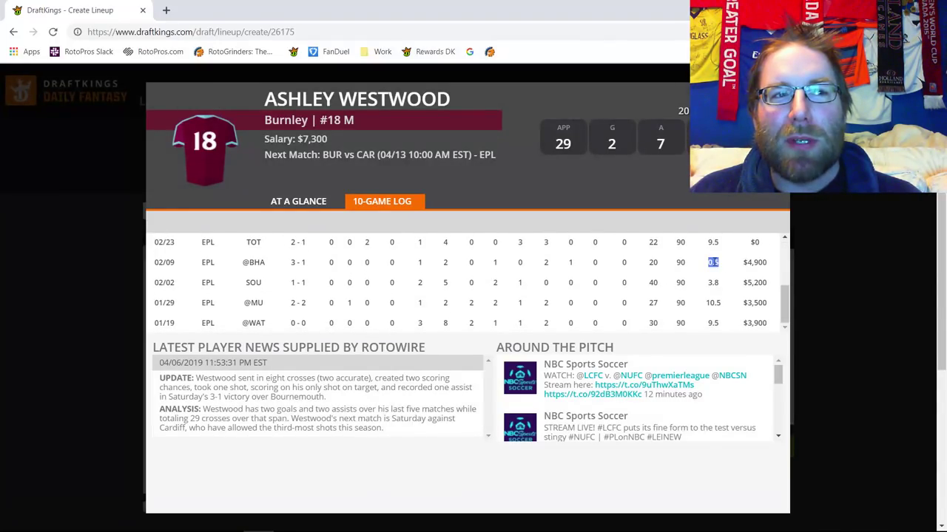
double_click(713, 241)
scroll(677, 264, "up", 3)
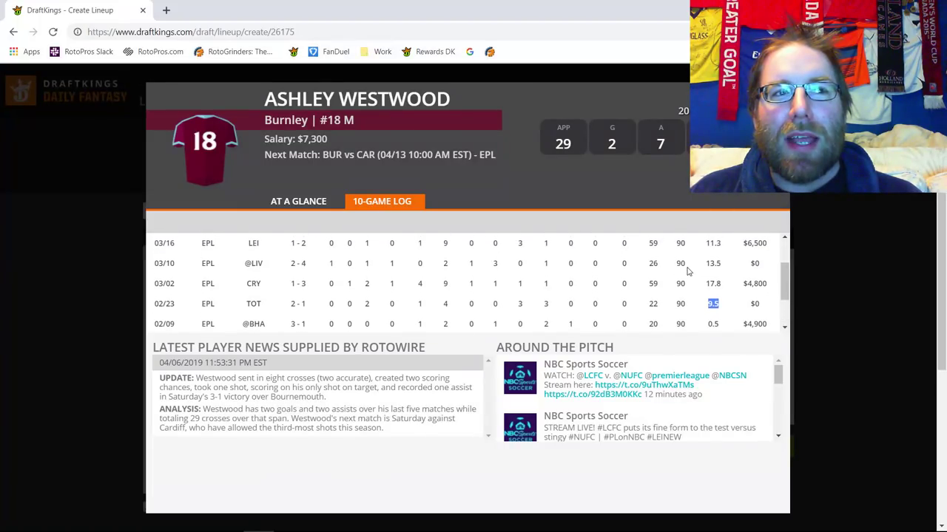
double_click(713, 281)
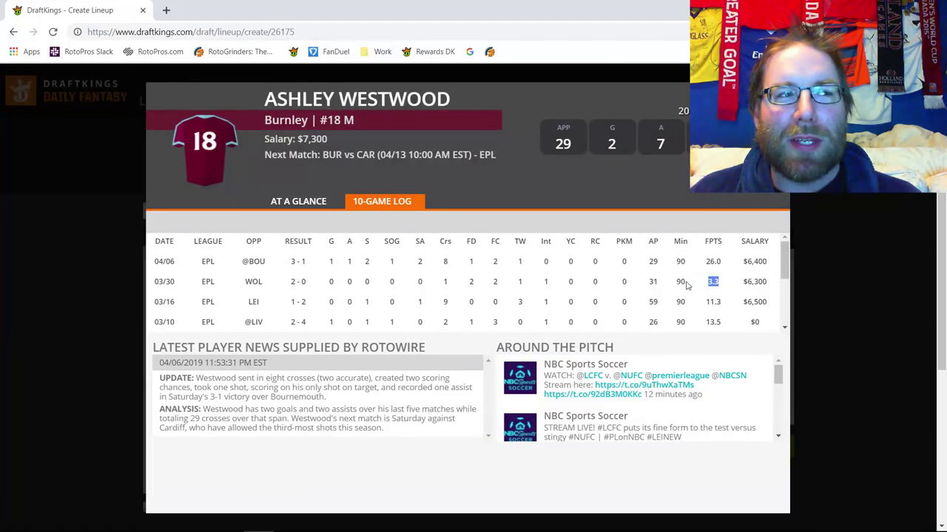
scroll(437, 294, "down", 3)
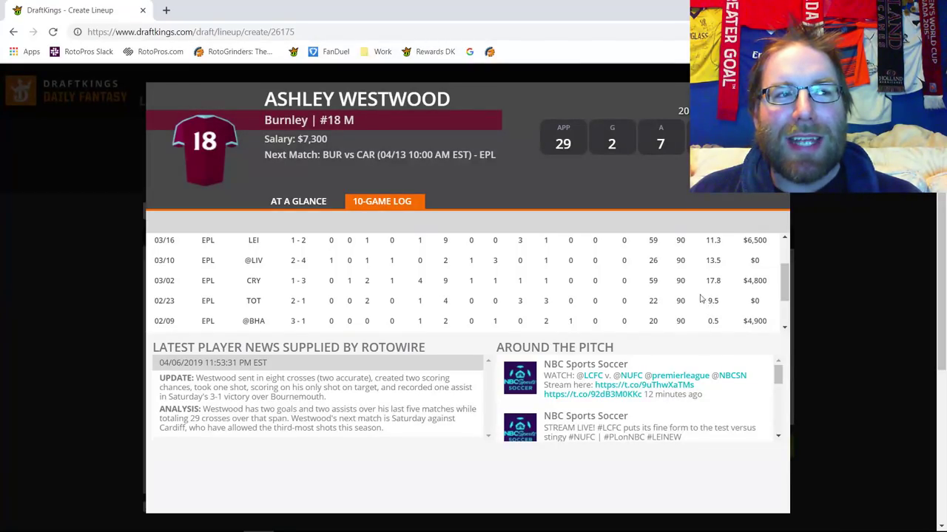
scroll(701, 298, "up", 3)
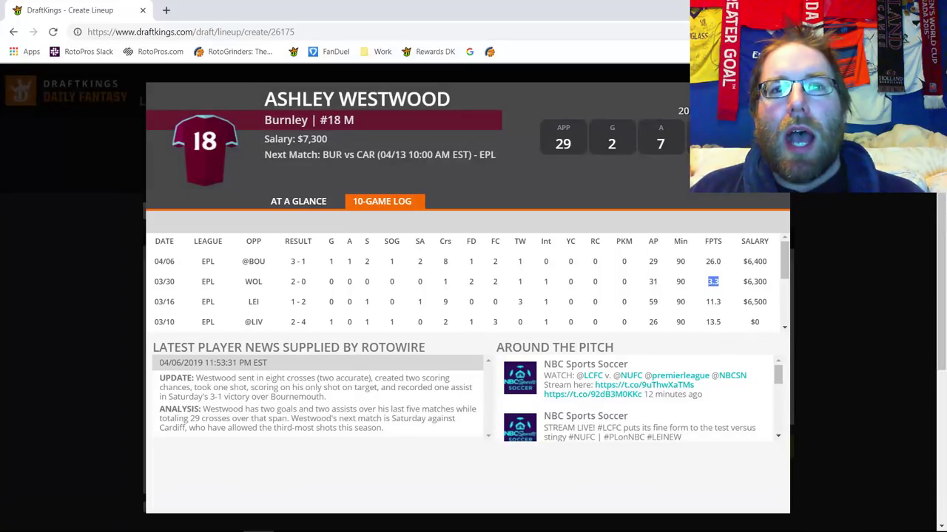
key("Escape")
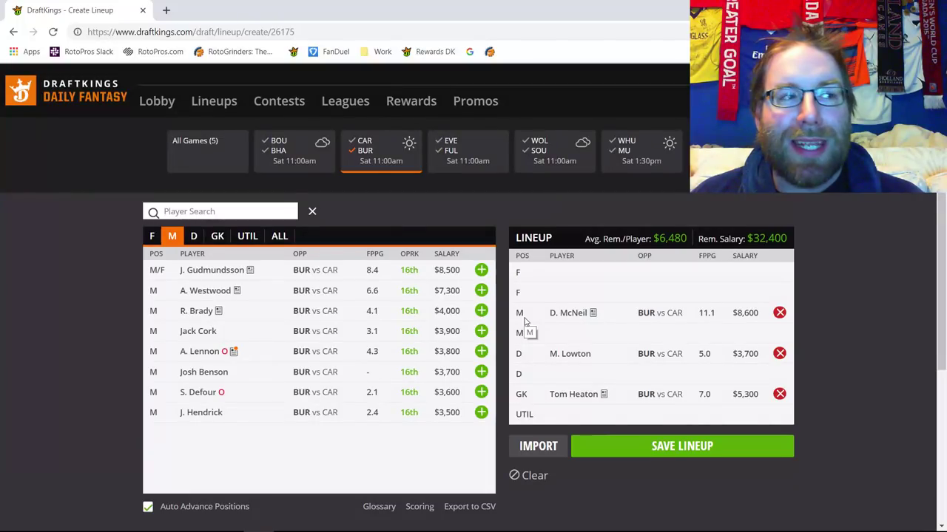
- Remove M. Lowton and Tom Heaton from the lineup and list Burnley's forwards
left_click(780, 353)
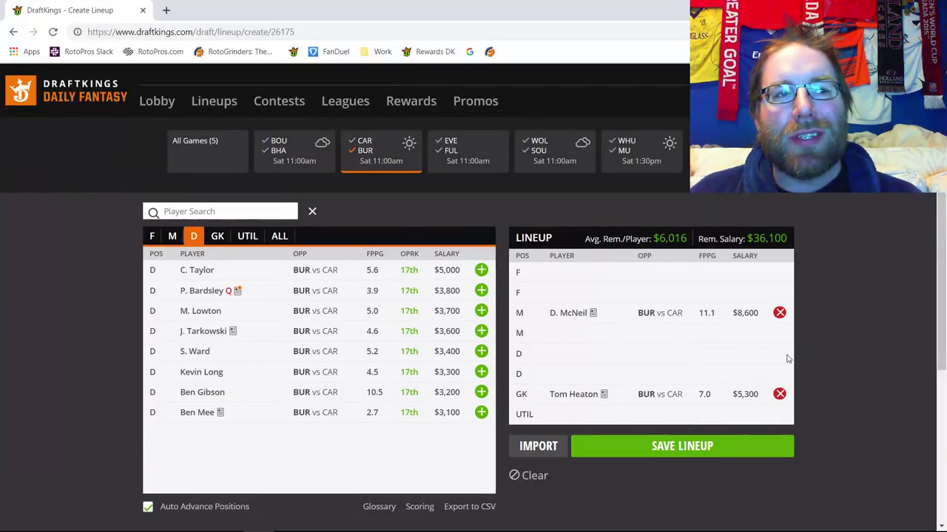
left_click(780, 395)
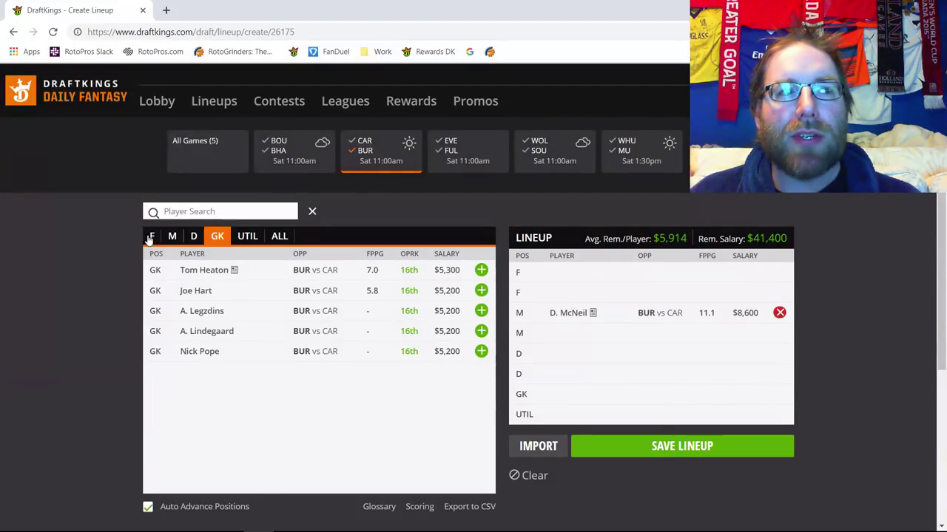
left_click(173, 238)
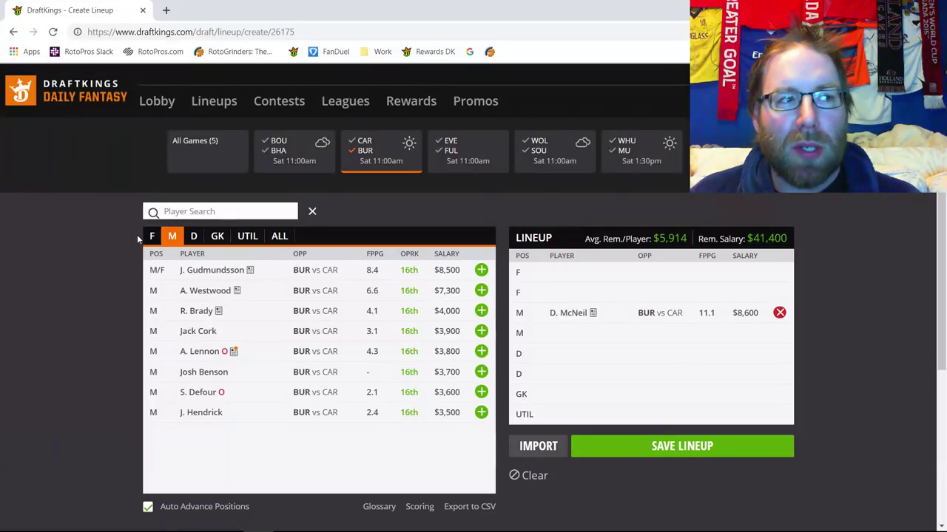
left_click(151, 236)
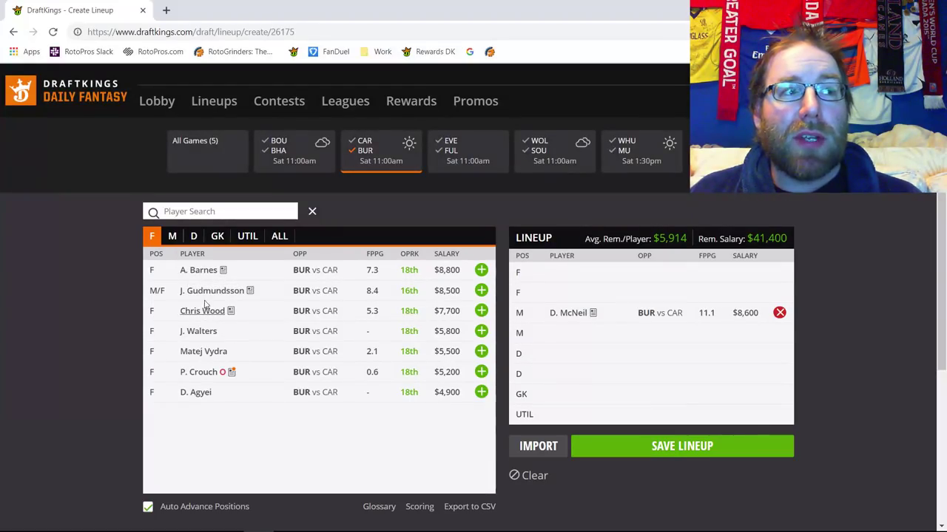
- Review Burnley forward A. Barnes's season stats and 10-game log
left_click(196, 270)
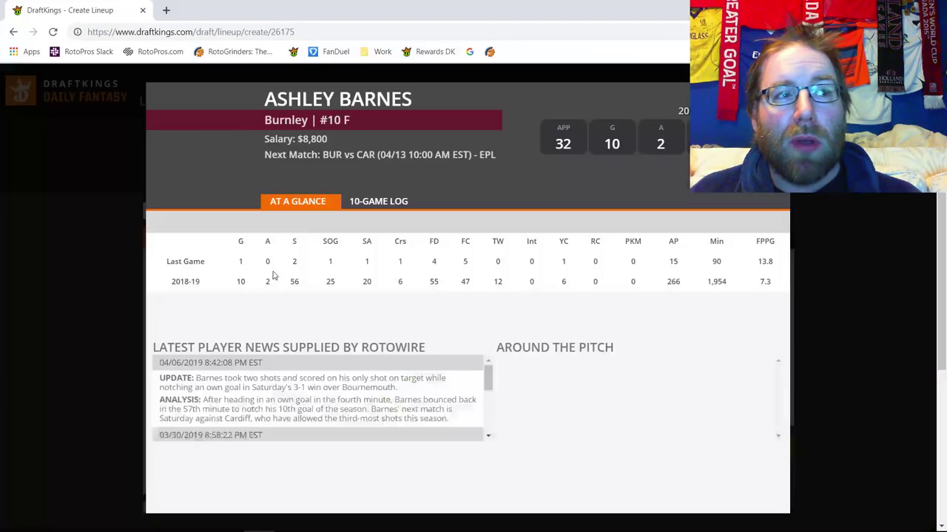
left_click(397, 204)
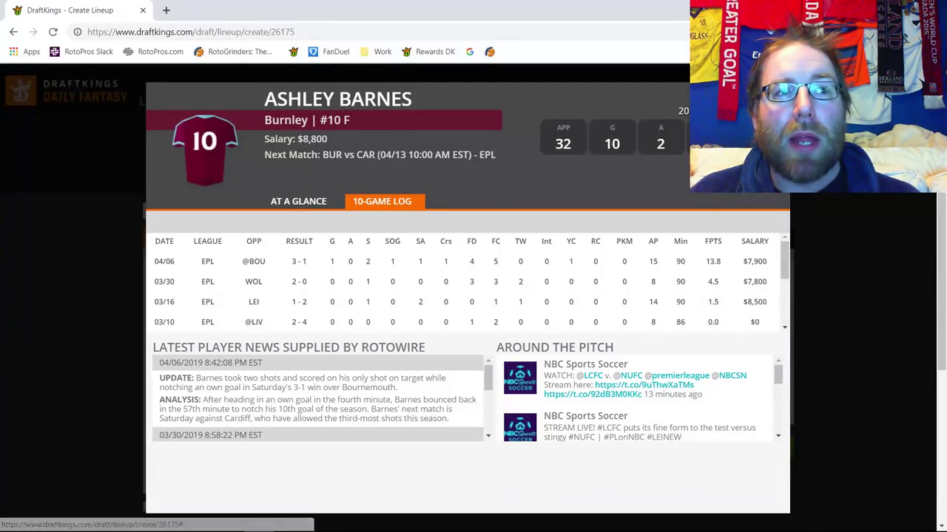
key("Escape")
- Review Burnley forward Chris Wood's season stats and 10-game log
left_click(195, 309)
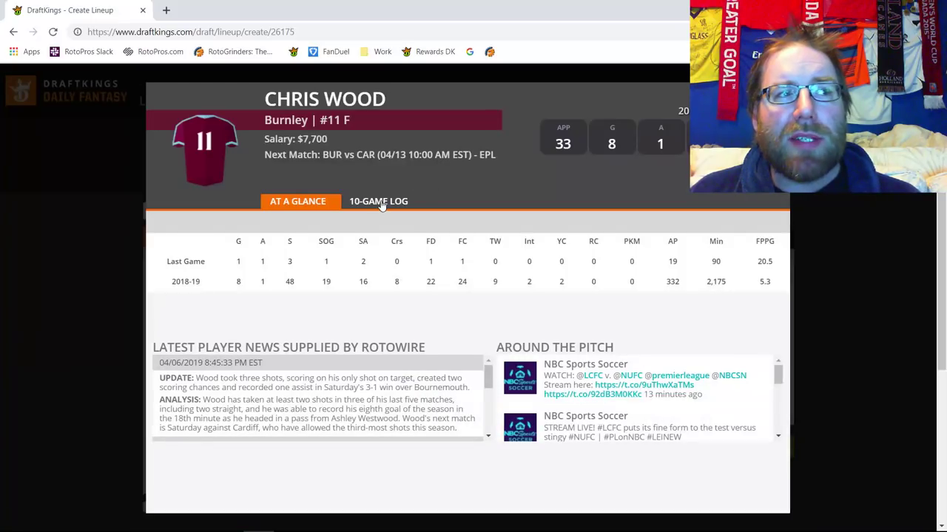
left_click(381, 205)
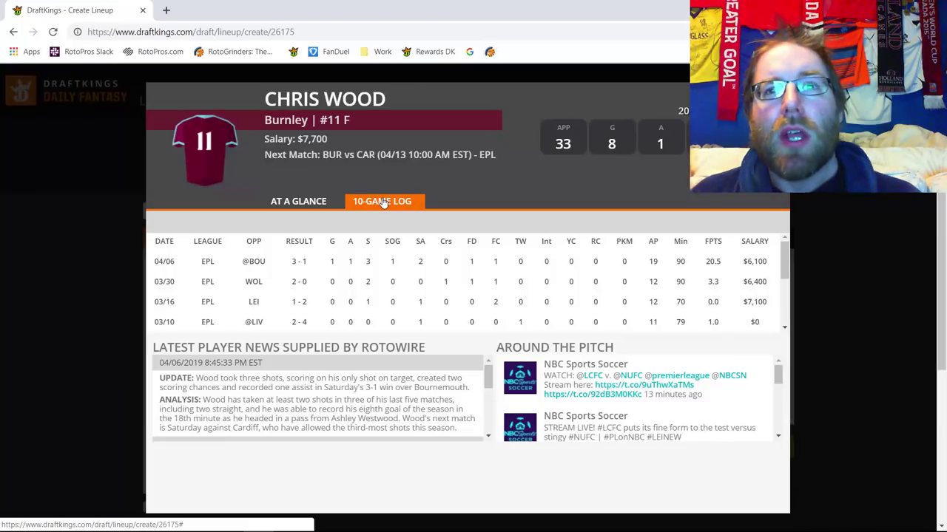
key("Escape")
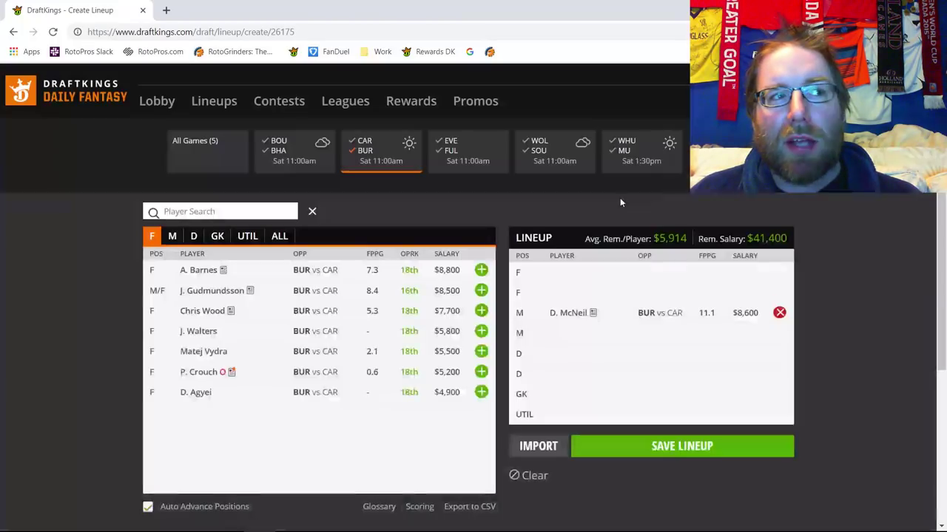
- View the forwards of Cardiff and Burnley together, and reset the list to all games
left_click(370, 151)
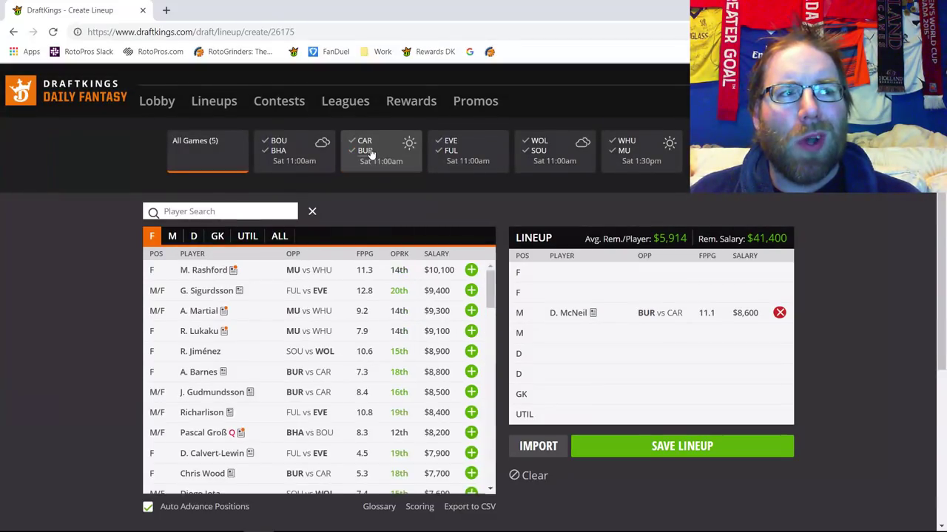
left_click(365, 144)
left_click(366, 151)
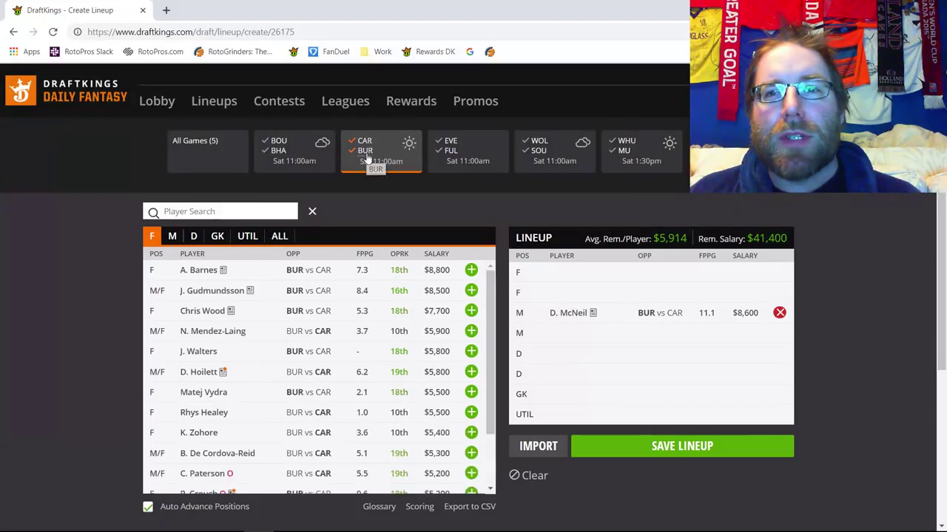
left_click(366, 156)
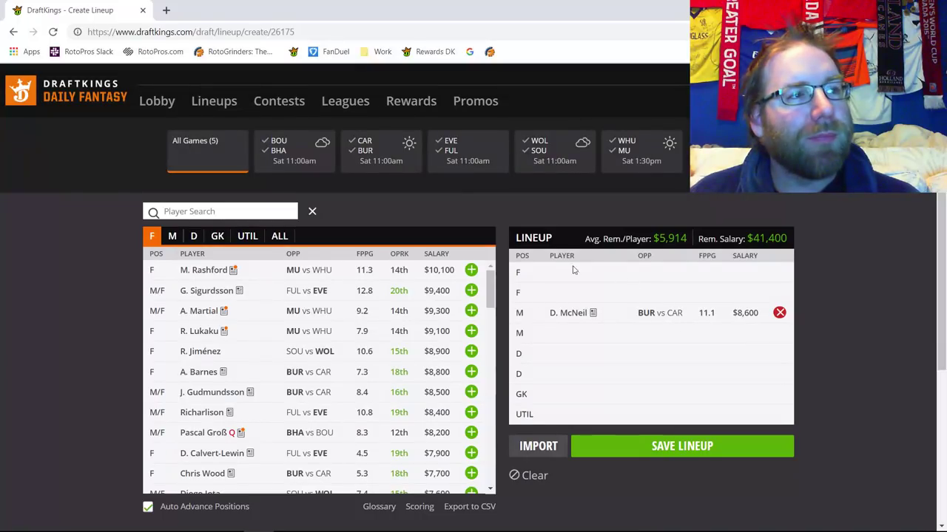
- Remove D. McNeil from the lineup and filter the forwards to Burnley only
left_click(780, 313)
left_click(359, 157)
left_click(152, 236)
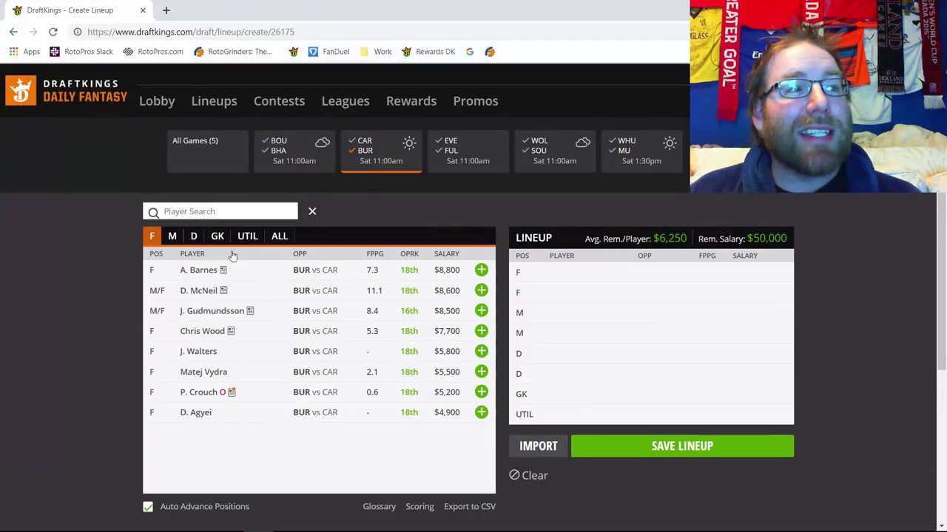
- Add Burnley's D. McNeil to the lineup as a forward, and switch the player filter from Burnley to Everton only
left_click(482, 290)
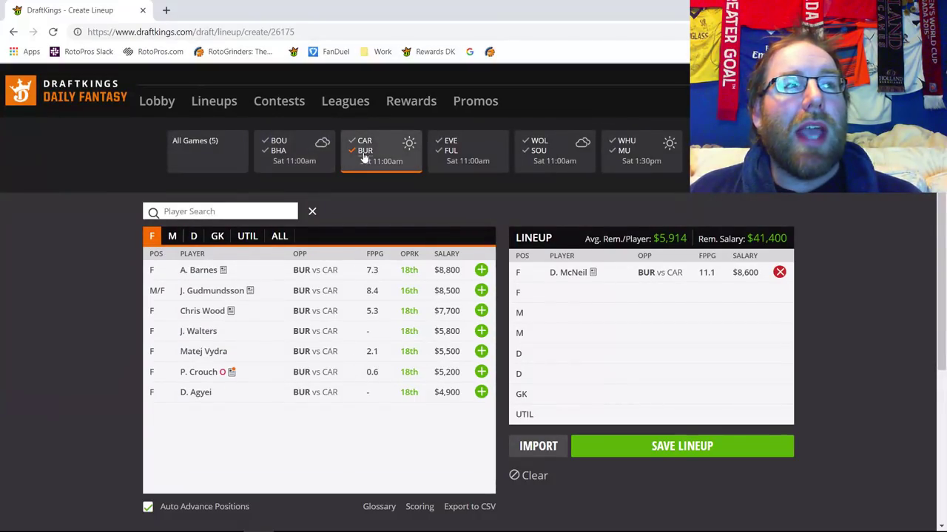
left_click(362, 152)
left_click(456, 151)
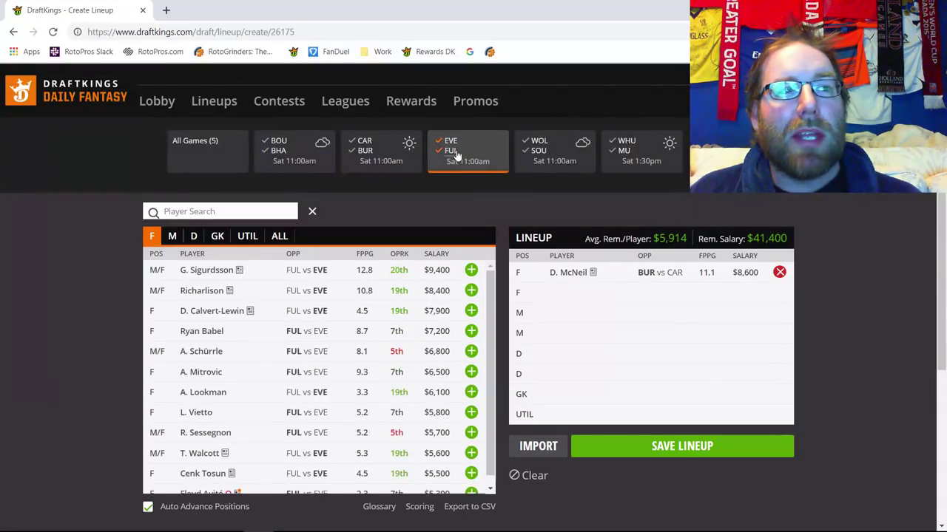
left_click(455, 152)
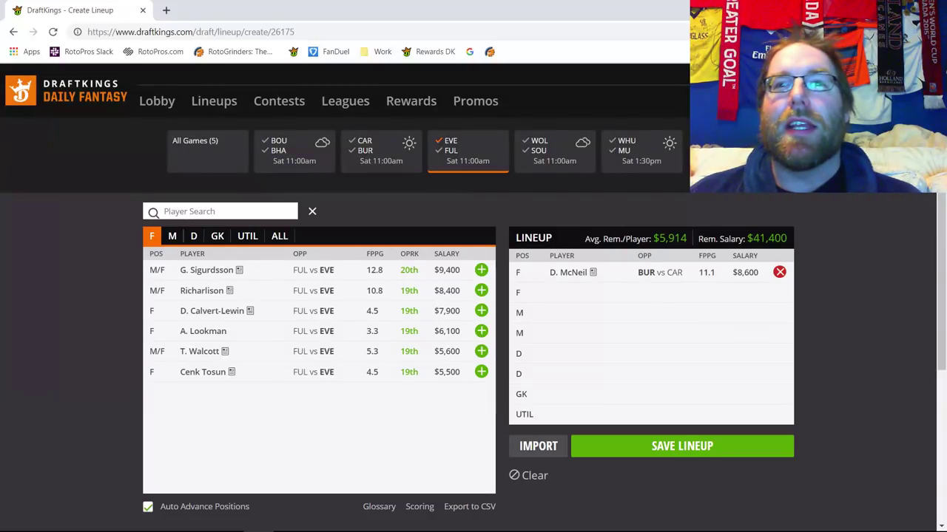
- Add Everton goalkeeper J. Pickford to the lineup and review his 10-game log
left_click(216, 236)
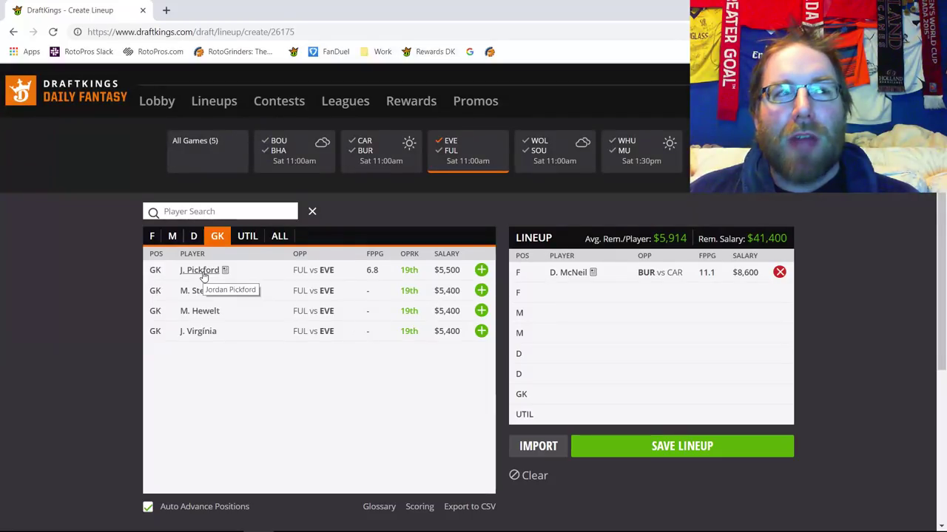
left_click(481, 270)
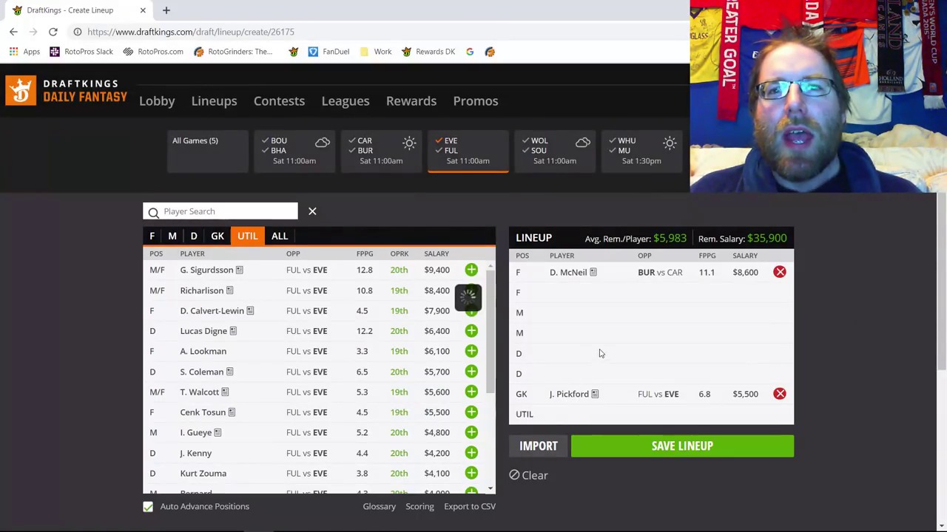
left_click(570, 395)
left_click(396, 207)
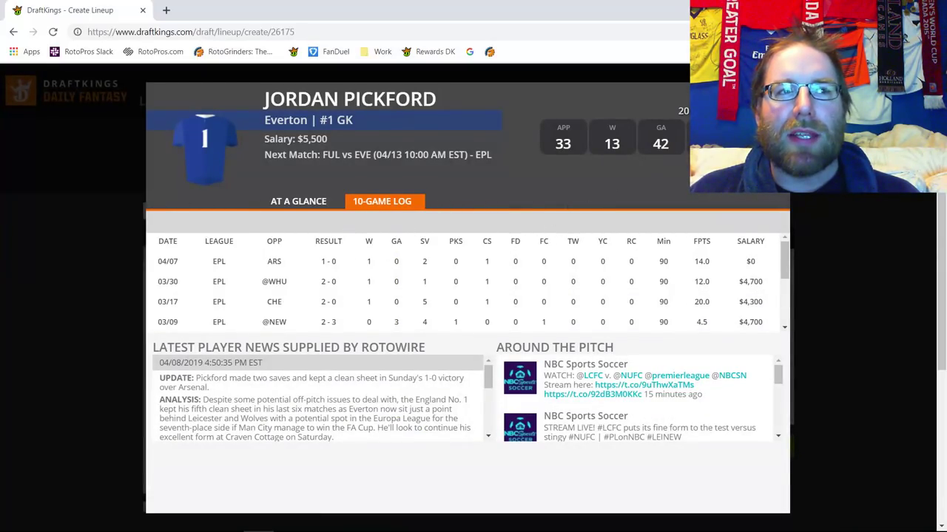
key("Escape")
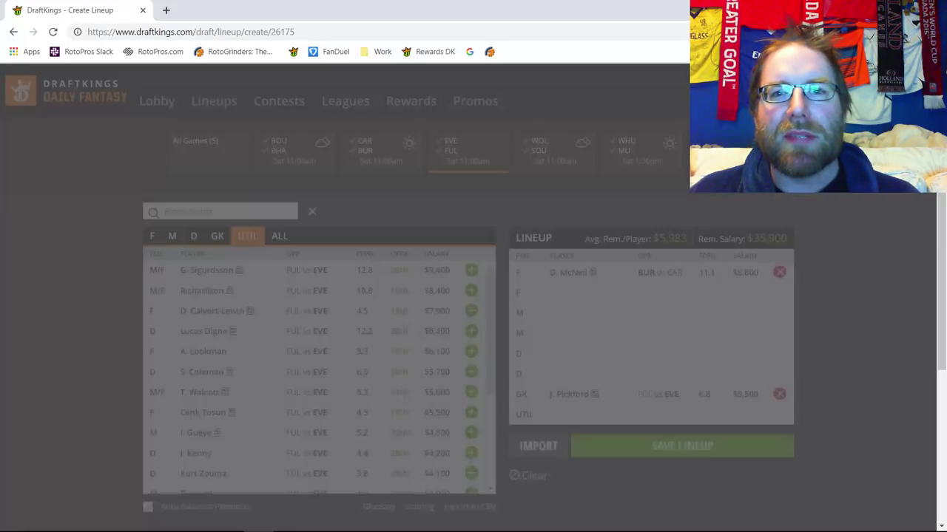
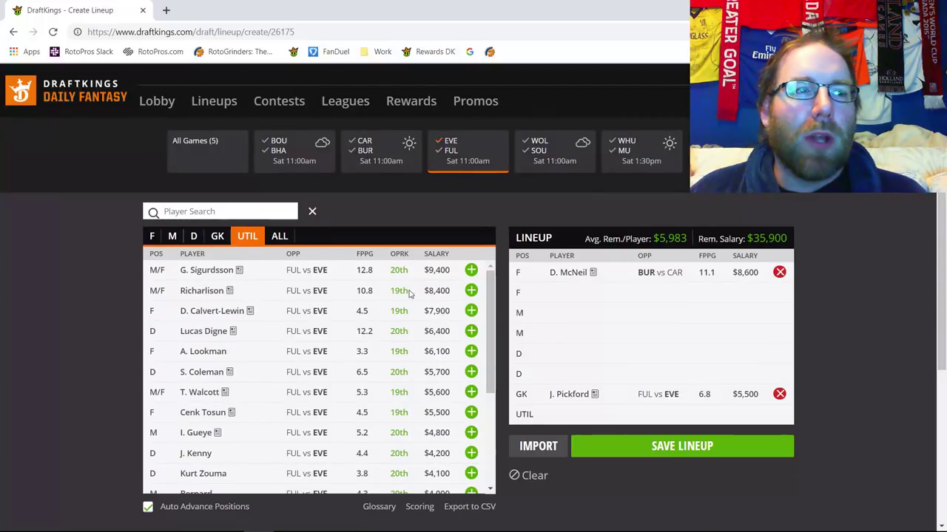
- Add Everton defender Lucas Digne to the lineup without S. Coleman, and review Digne's season stats and 10-game log
left_click(199, 240)
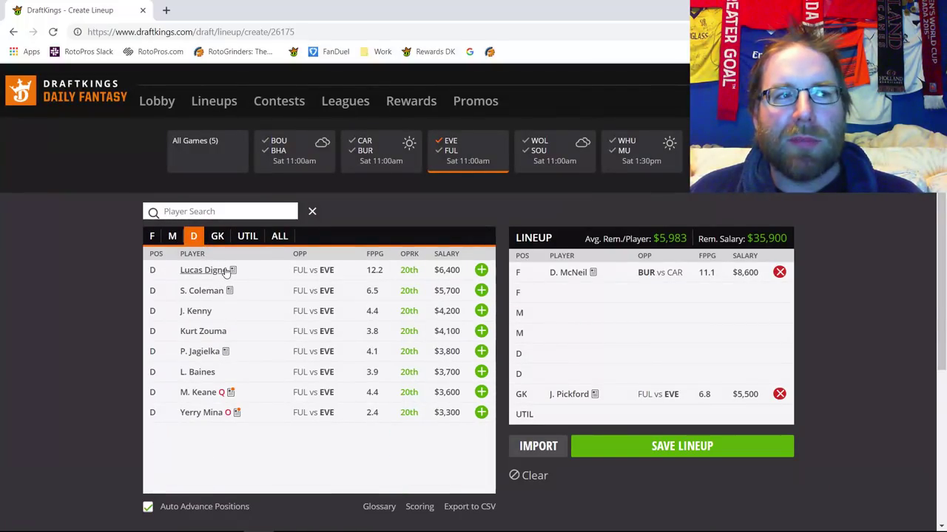
left_click(482, 272)
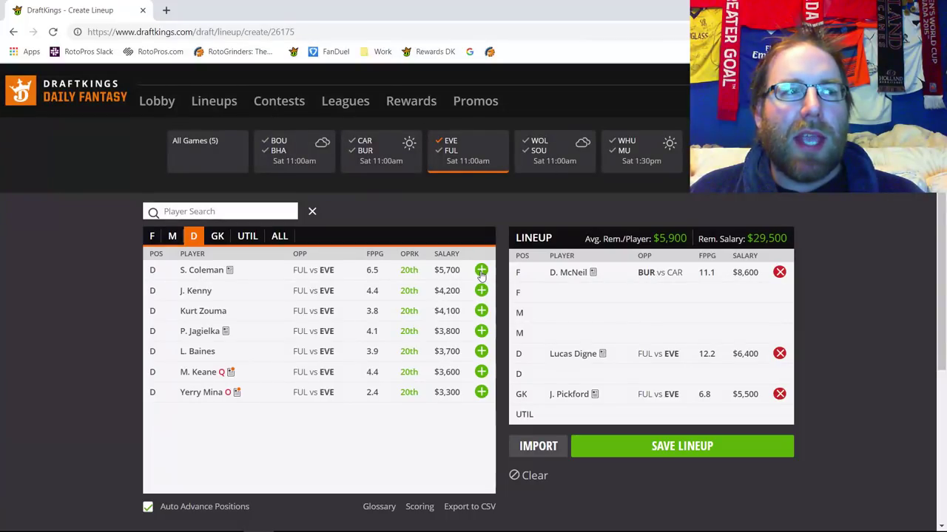
left_click(481, 271)
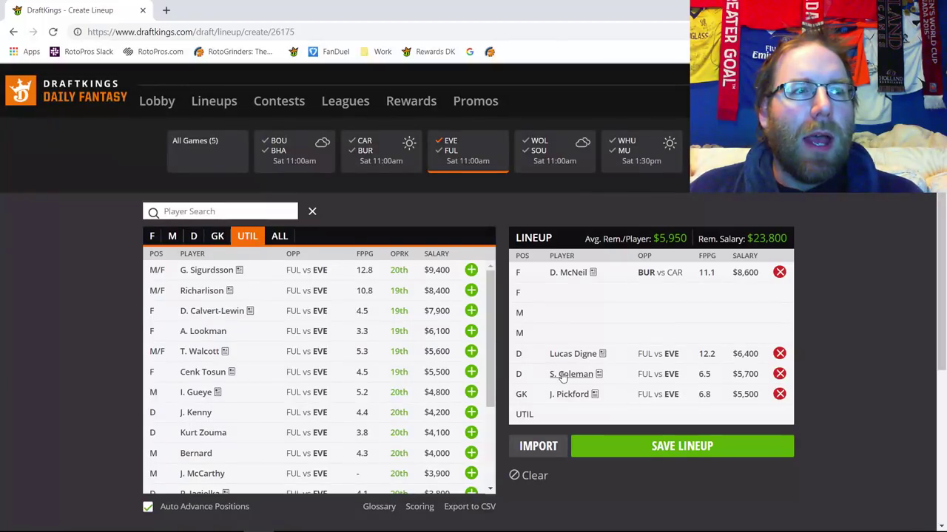
left_click(780, 373)
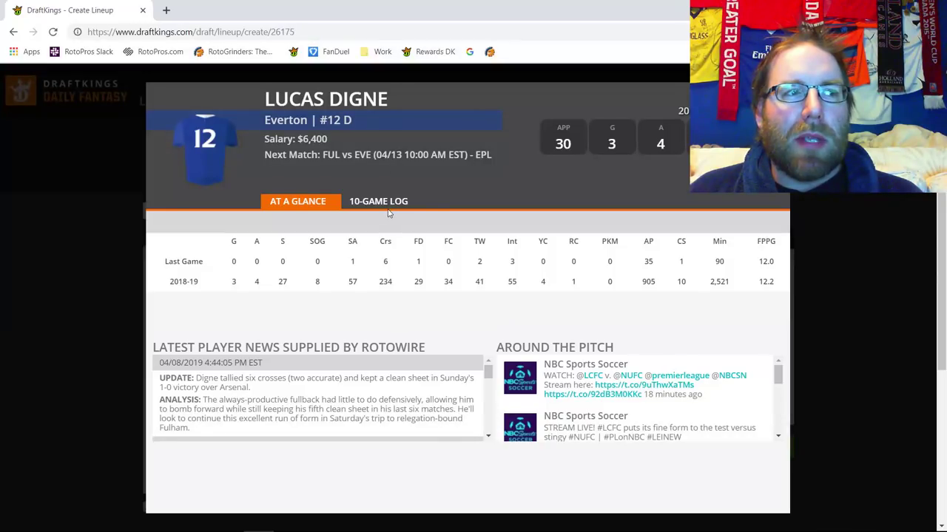
left_click(389, 207)
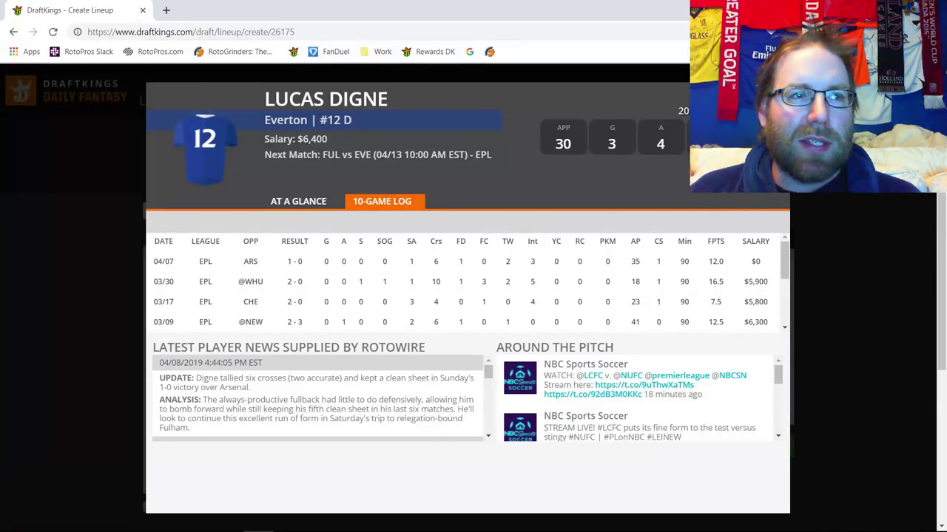
key("Escape")
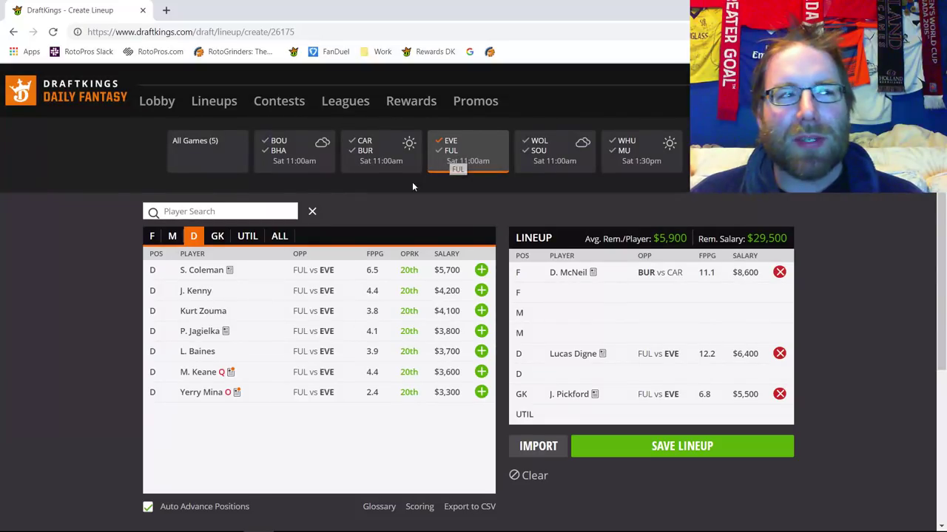
left_click(171, 235)
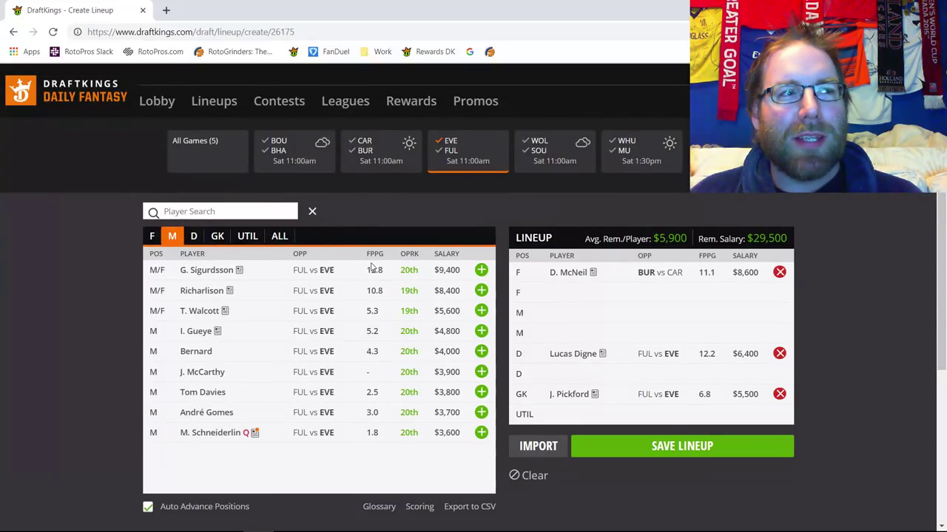
left_click(480, 270)
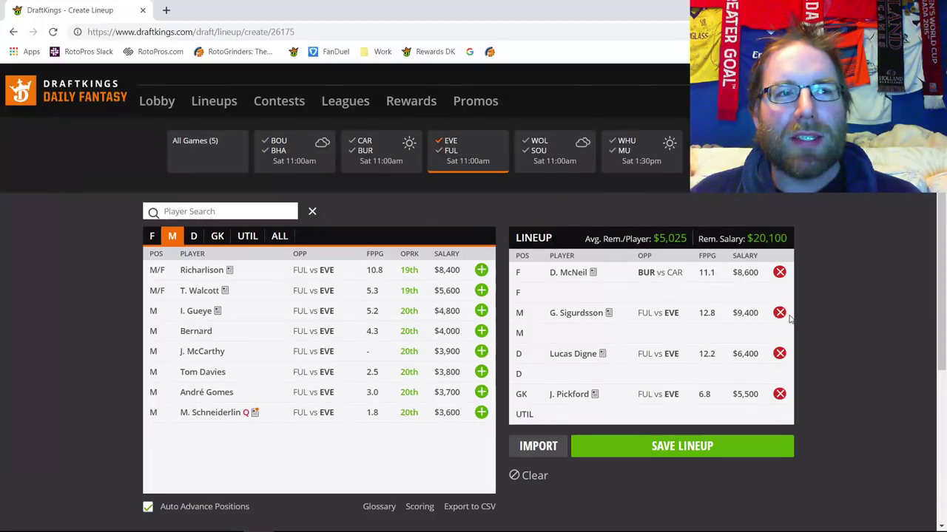
left_click(780, 313)
- Remove D. McNeil from the lineup and fill both forward spots with Everton's G. Sigurdsson and Richarlison
left_click(780, 272)
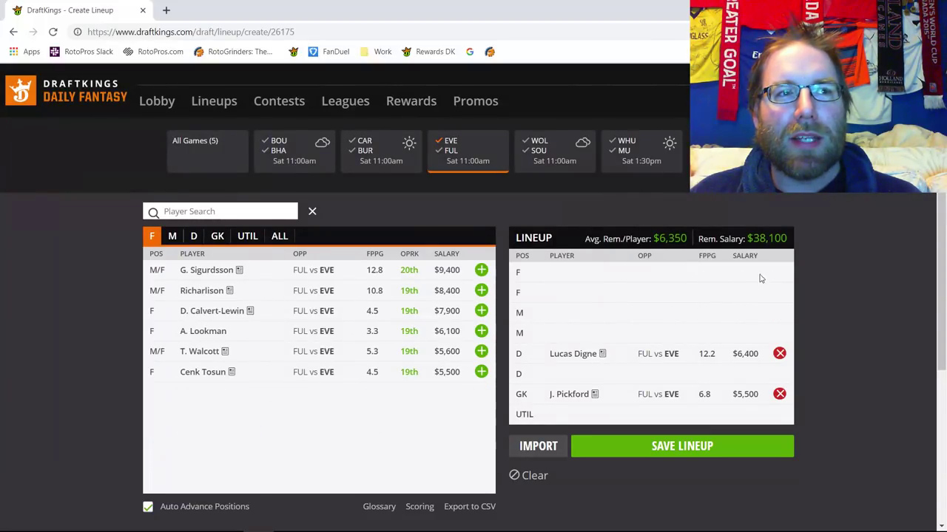
left_click(480, 270)
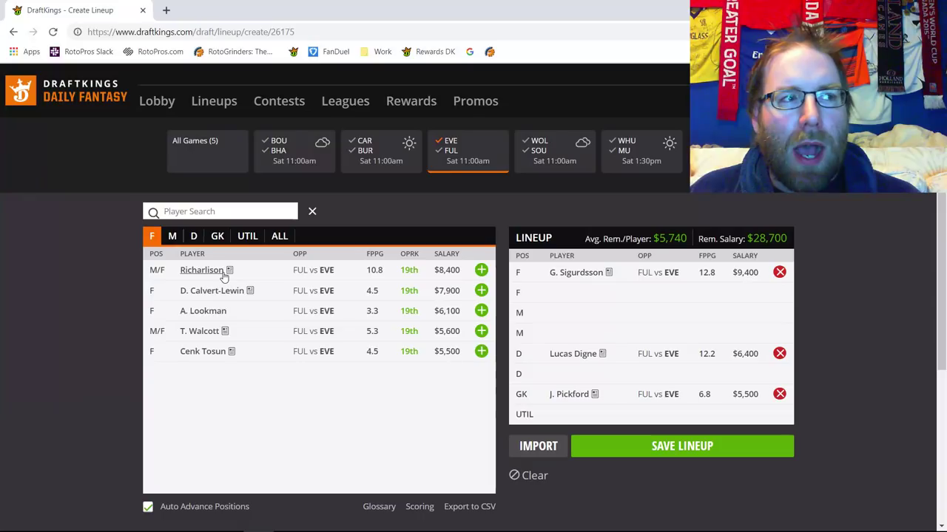
left_click(481, 271)
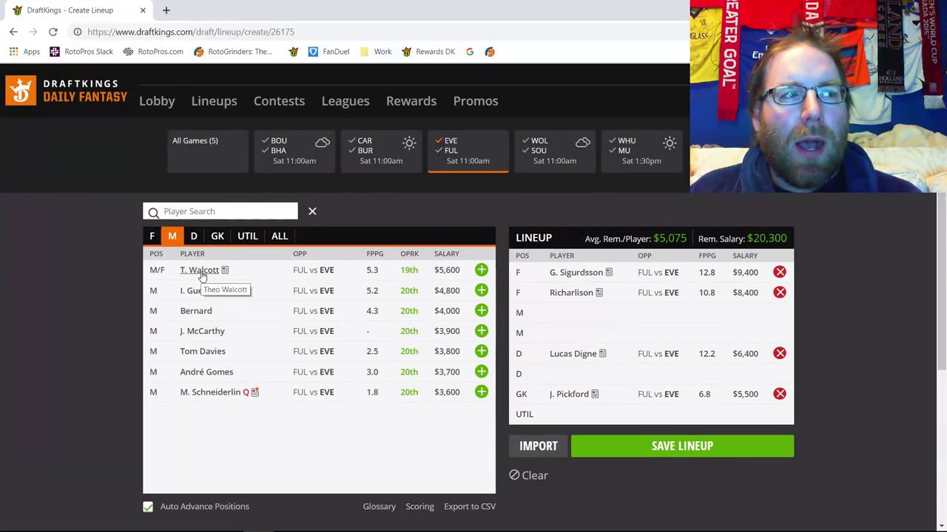
- Add Everton's S. Coleman to the lineup as the second defender
right_click(595, 256)
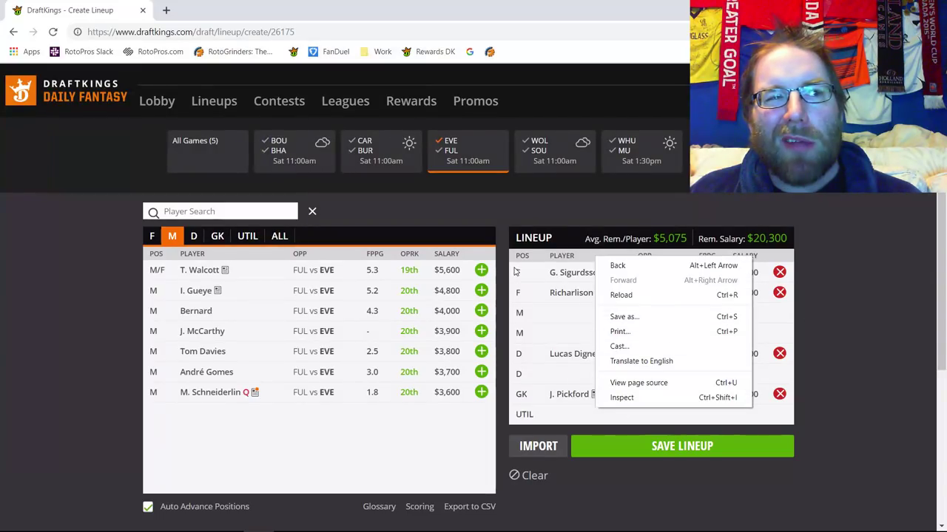
left_click(560, 320)
left_click(193, 236)
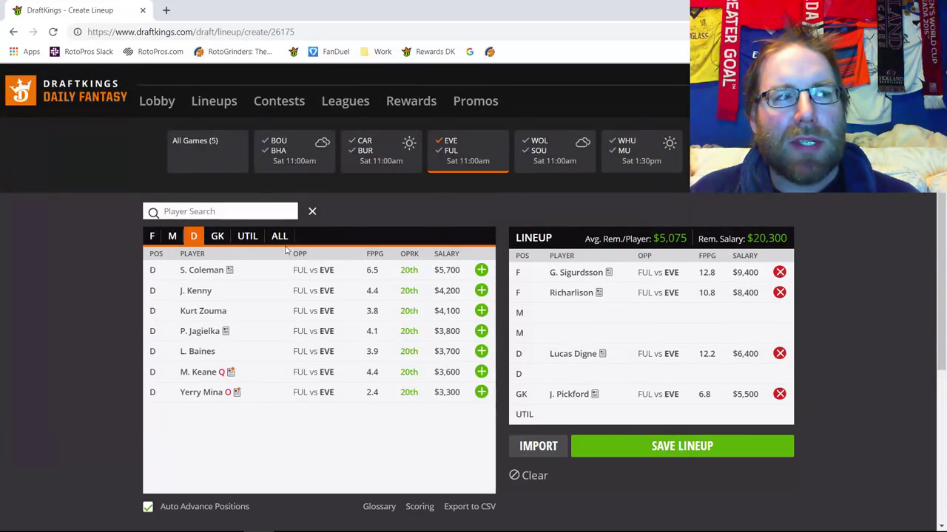
left_click(482, 270)
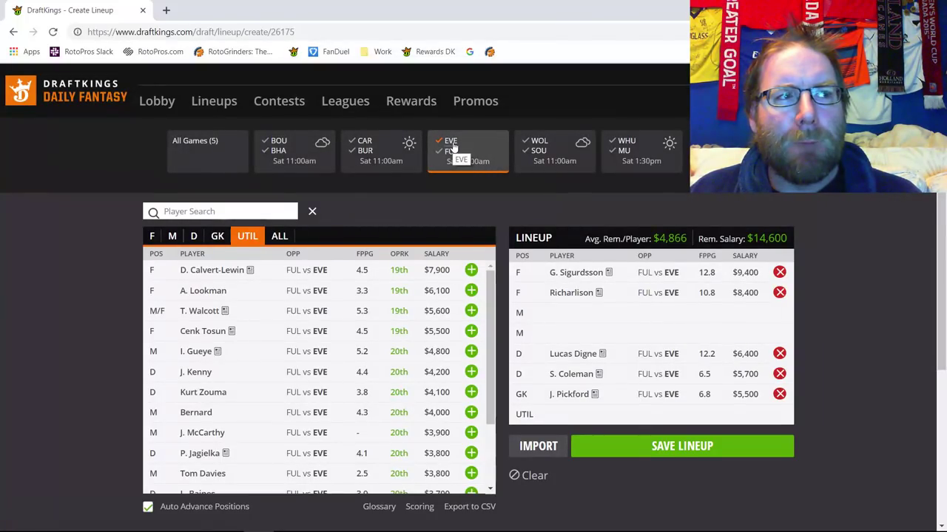
- Filter the players to Fulham only, clear the whole lineup, and list Fulham's goalkeepers
left_click(451, 150)
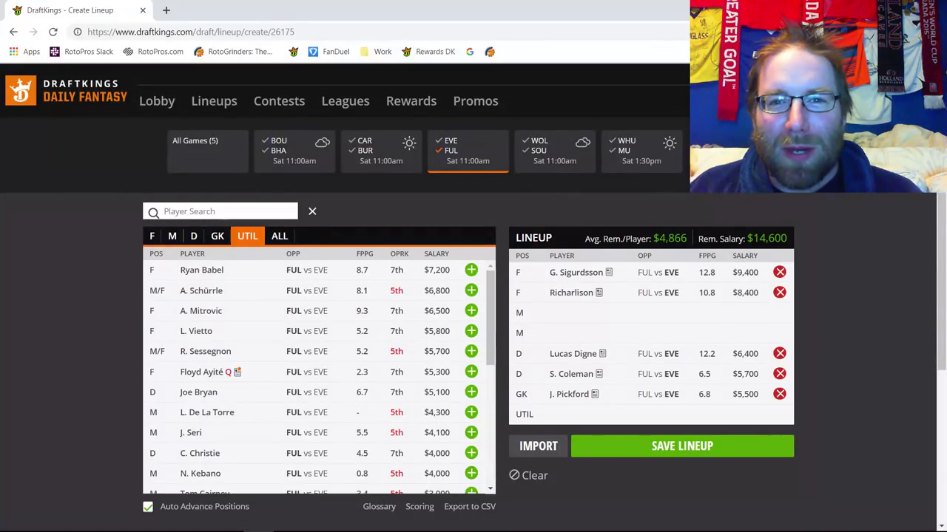
left_click(518, 475)
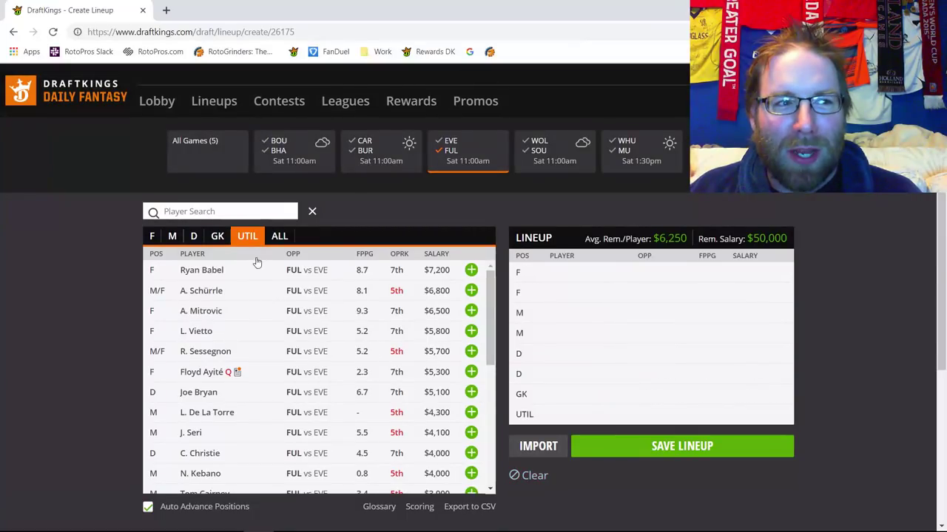
left_click(220, 238)
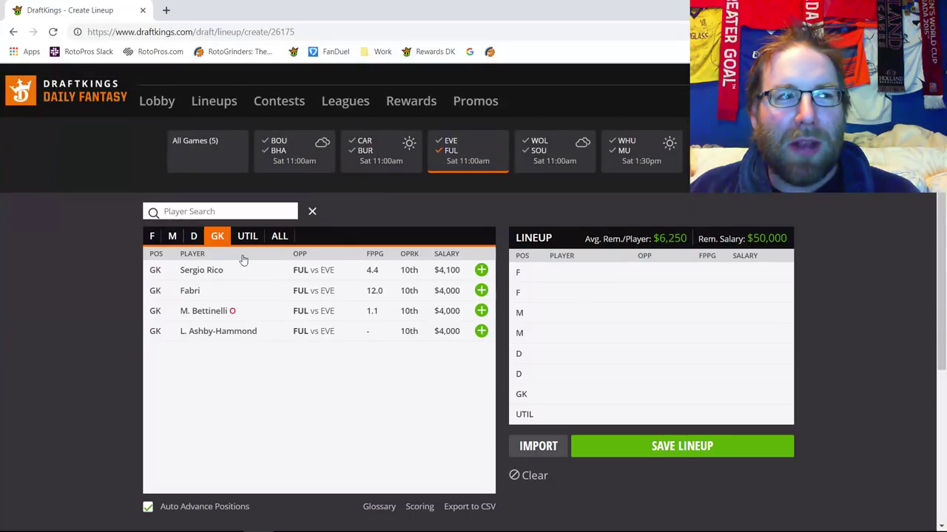
- Look over Fulham's defenders and review Joe Bryan's season stats and 10-game log
left_click(194, 237)
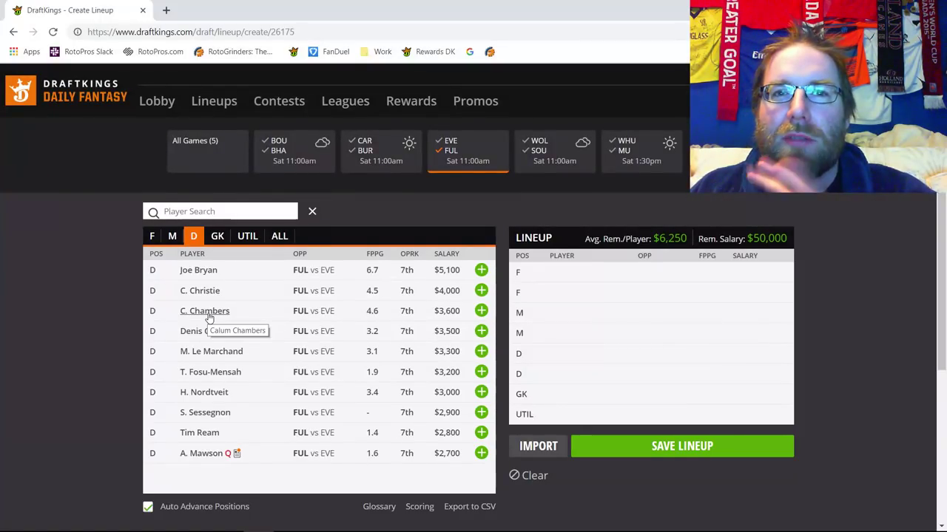
left_click(198, 271)
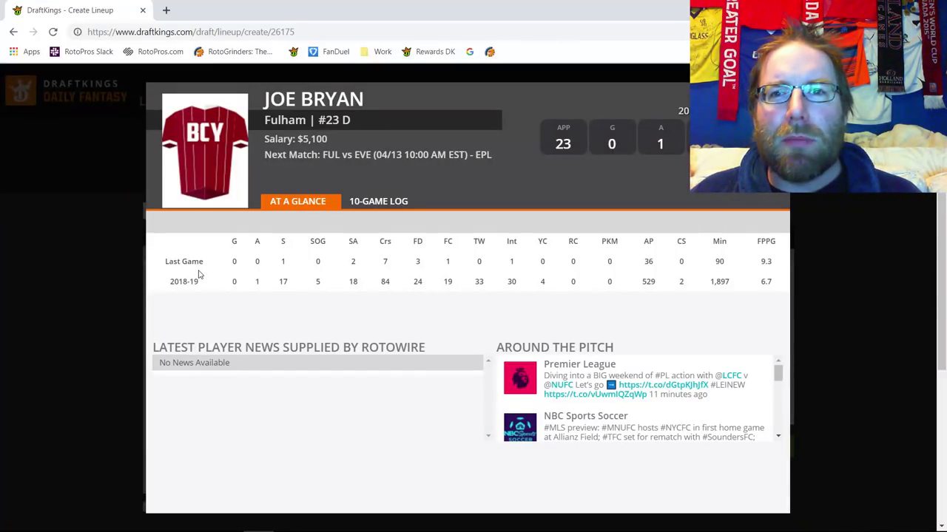
left_click(370, 211)
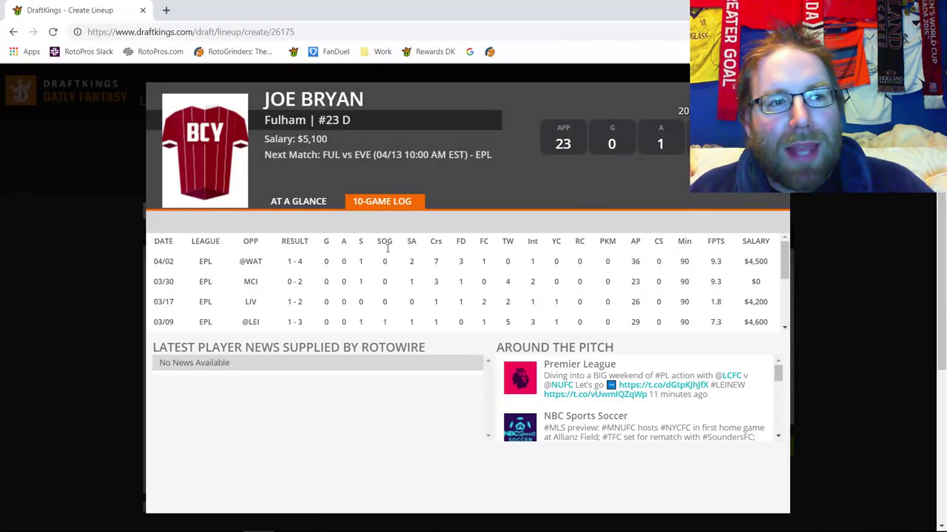
scroll(573, 297, "down", 1)
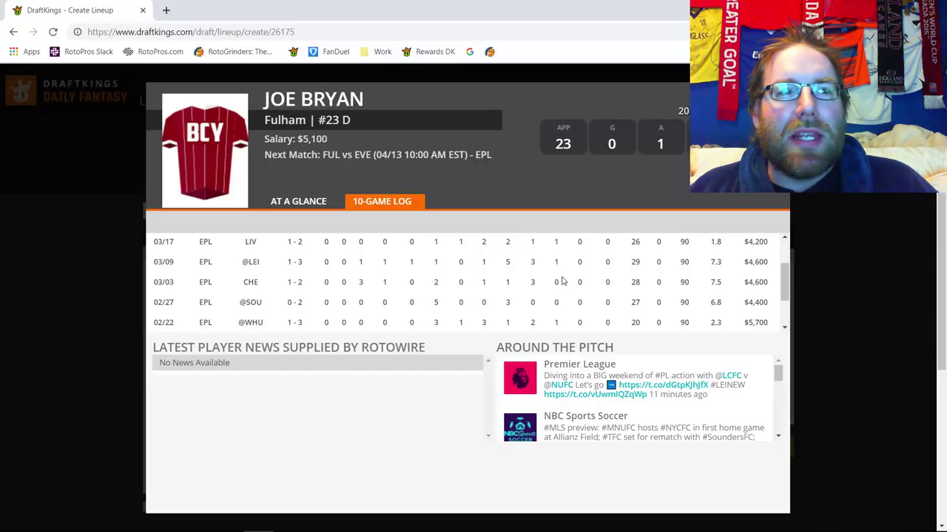
scroll(560, 275, "up", 1)
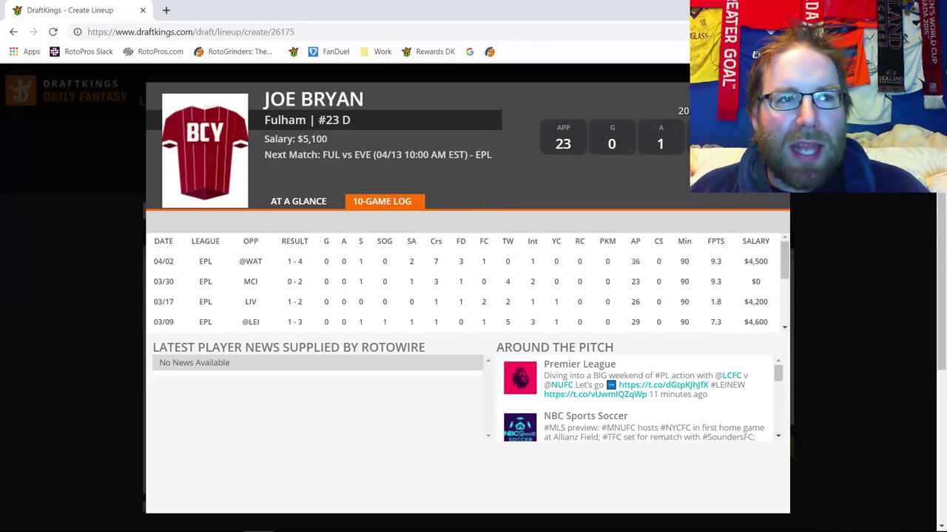
key("Escape")
- Add Fulham's R. Sessegnon to the lineup as a midfielder and review his season stats and 10-game log
left_click(172, 236)
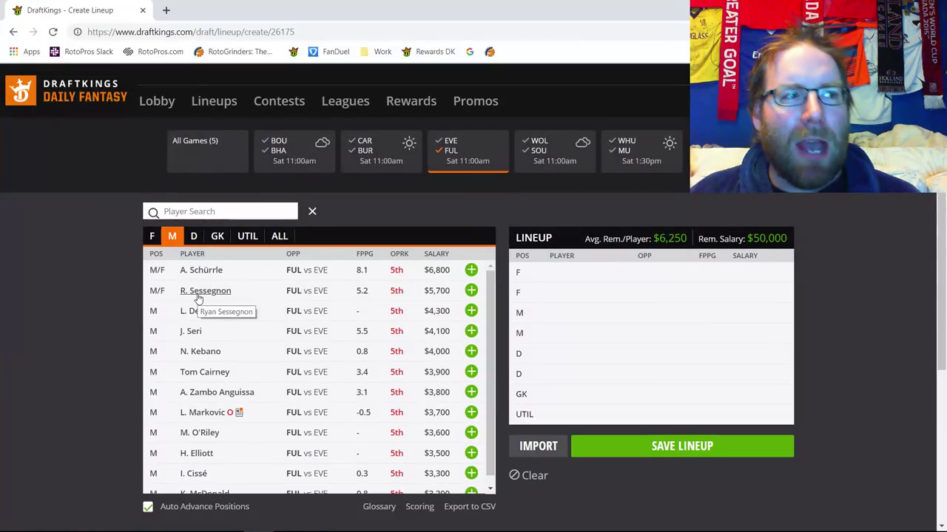
left_click(471, 292)
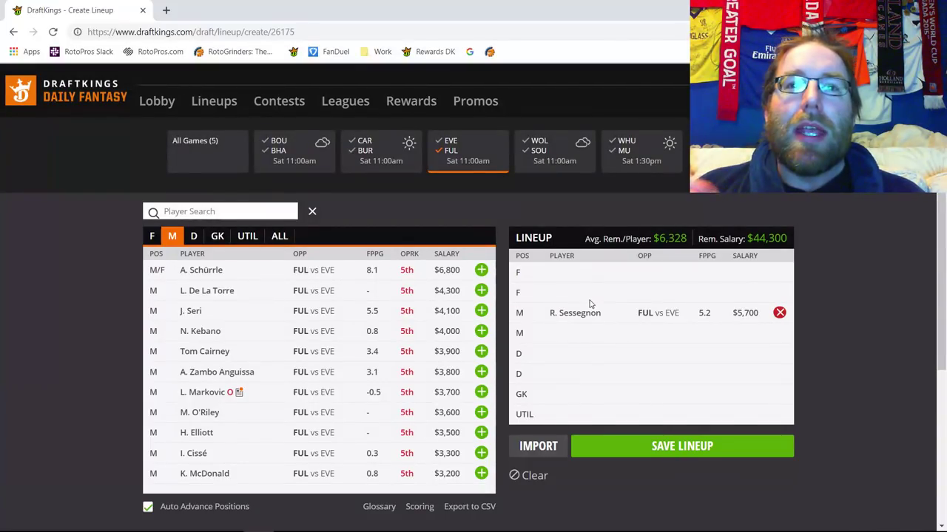
left_click(586, 316)
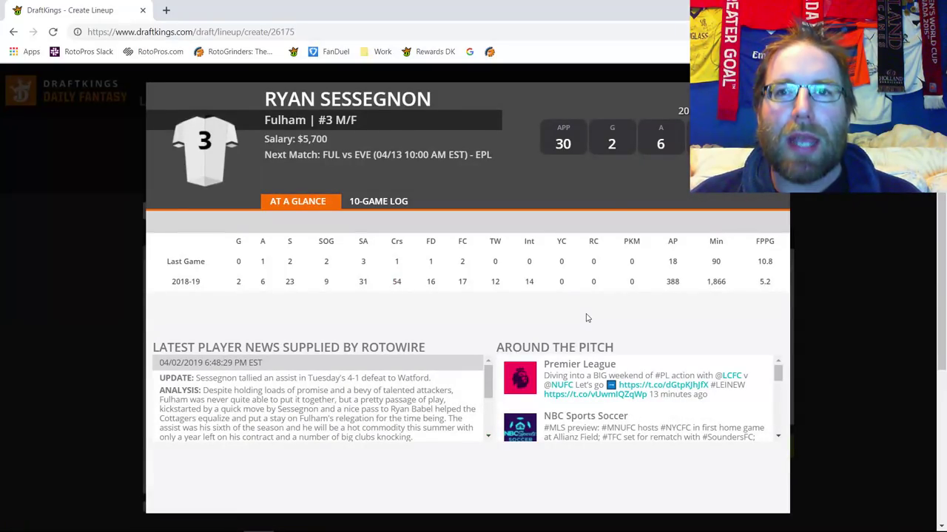
left_click(397, 207)
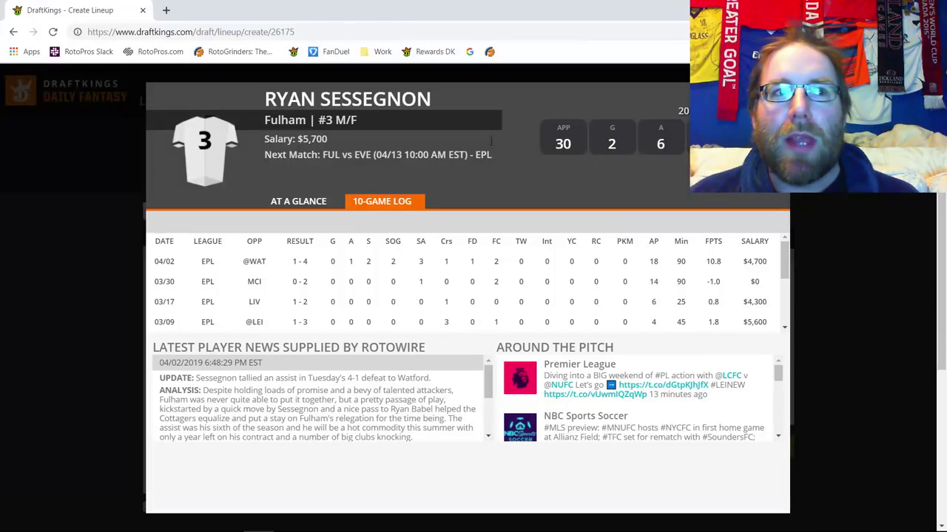
key("Escape")
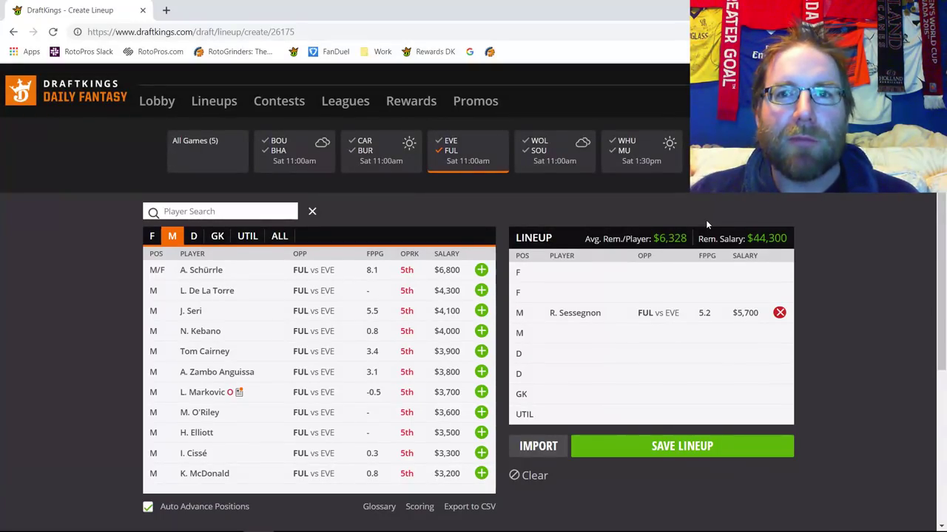
- Remove R. Sessegnon from the lineup and add Everton's Lucas Digne as a defender, leaving the player list filtered to Fulham
left_click(779, 313)
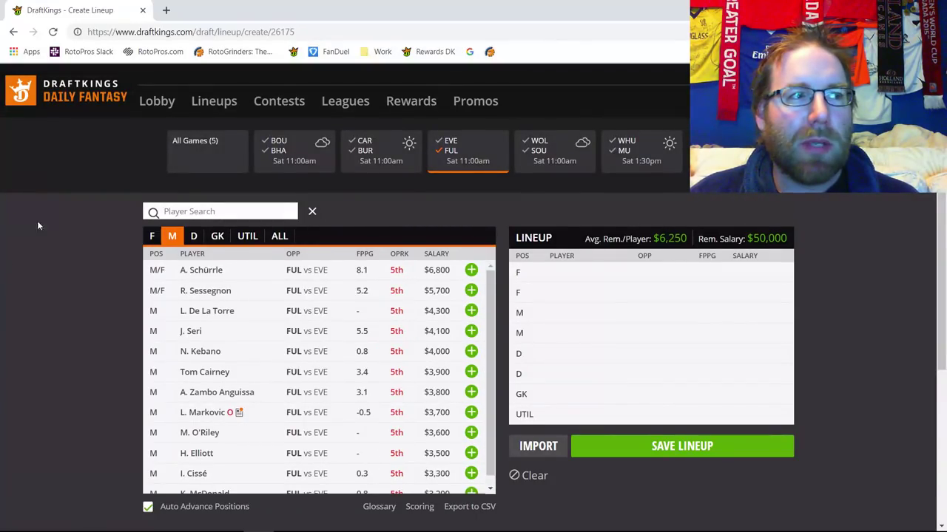
left_click(193, 236)
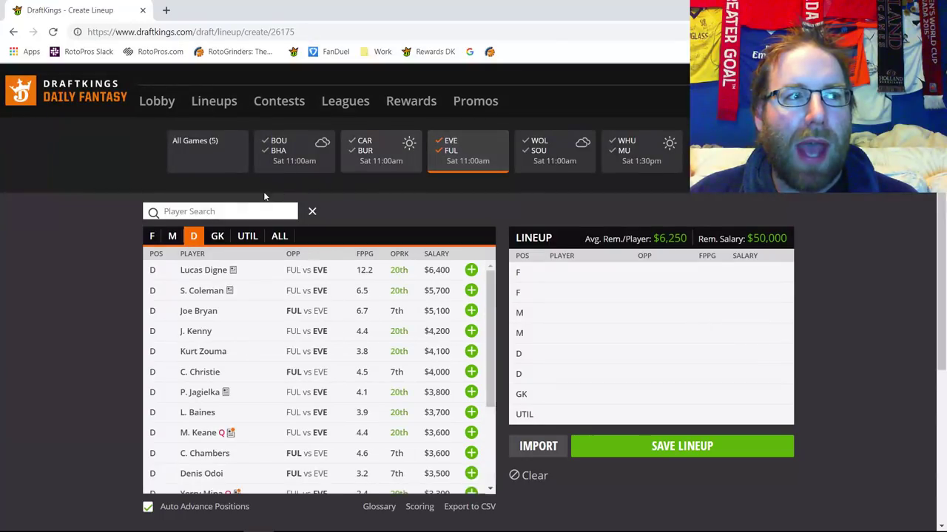
left_click(471, 270)
left_click(448, 141)
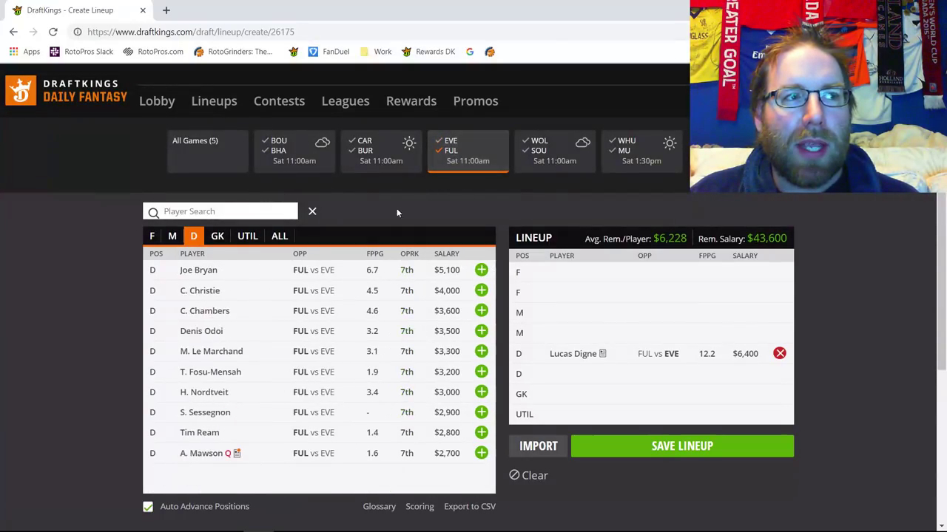
- Try Fulham's A. Mitrovic as a forward, review his 10-game log, and take him back out of the lineup
left_click(175, 235)
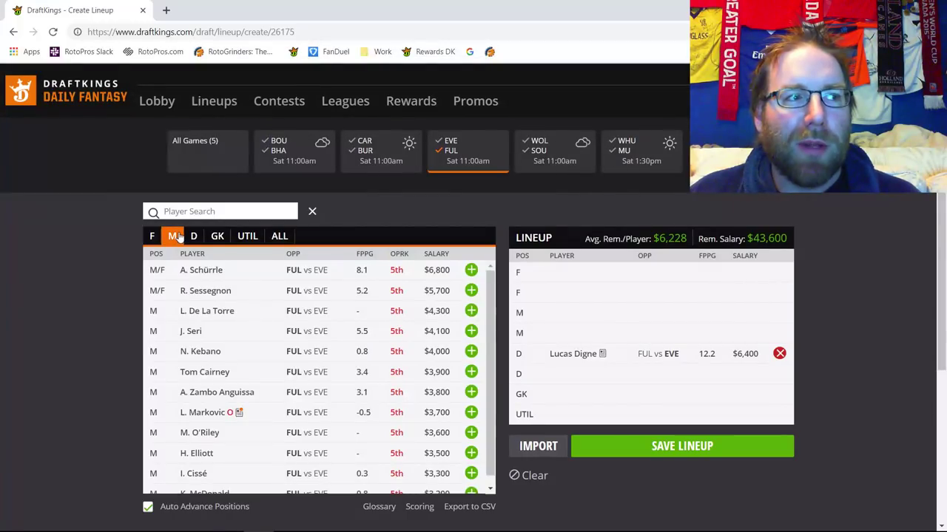
left_click(152, 236)
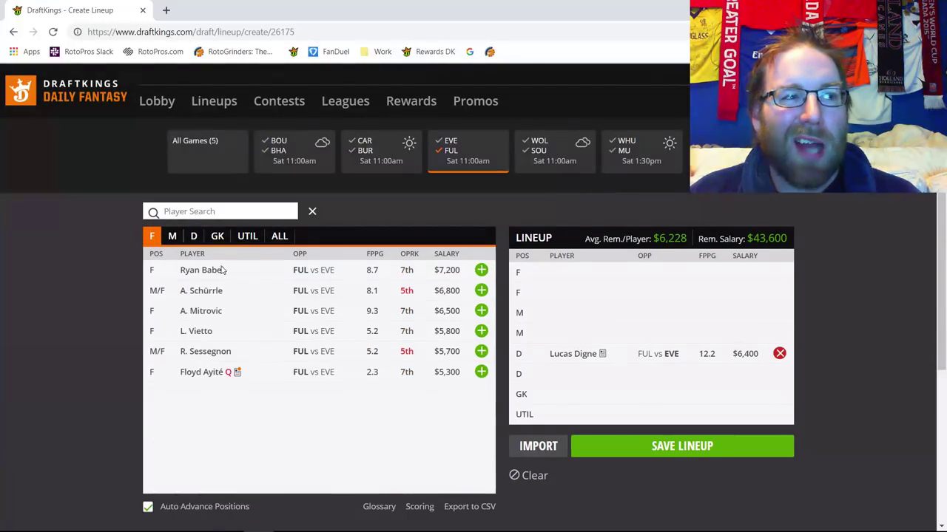
left_click(481, 311)
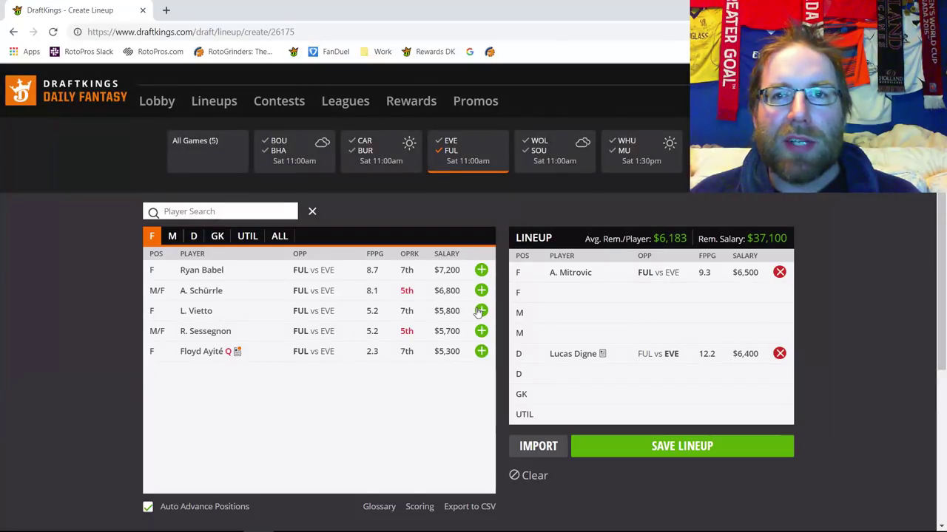
left_click(573, 273)
left_click(399, 204)
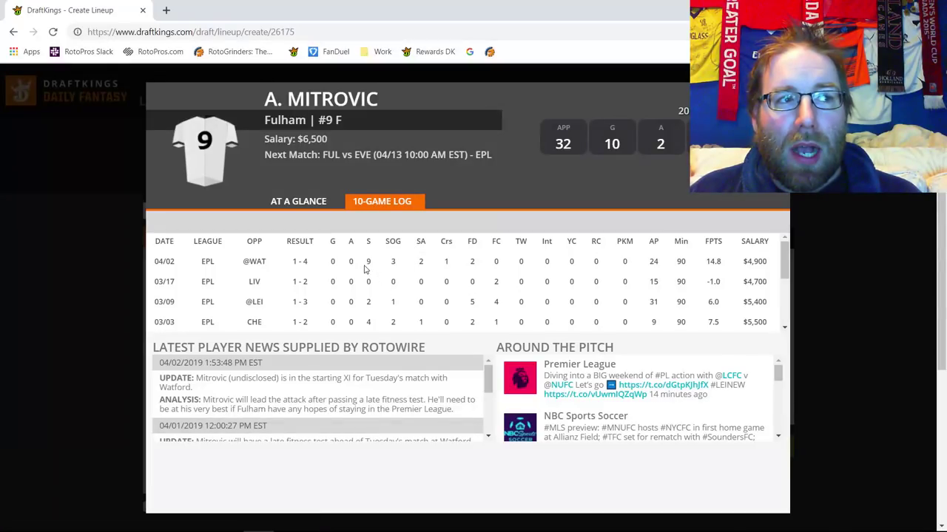
double_click(437, 265)
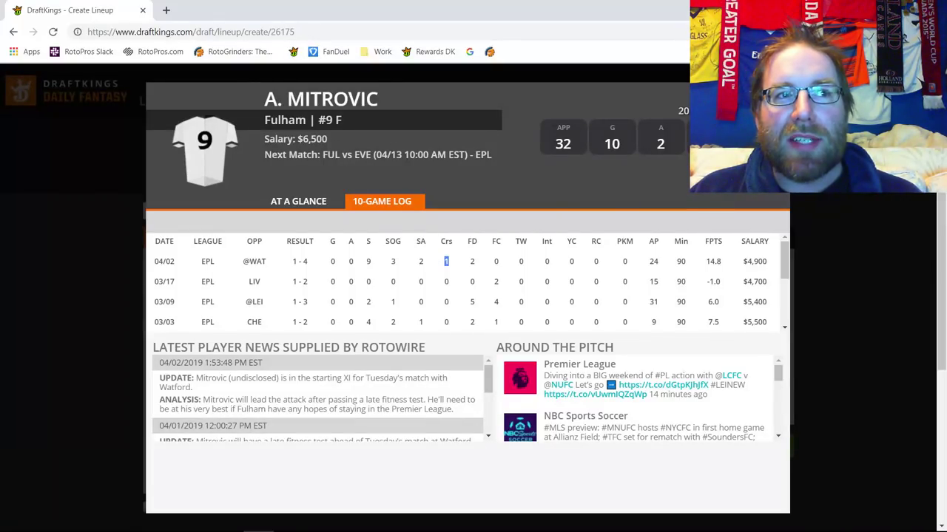
key("Escape")
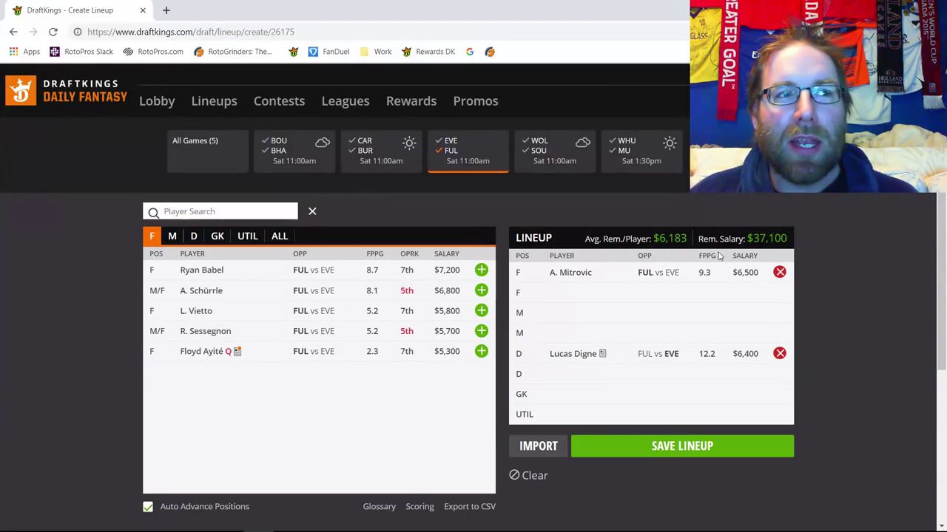
left_click(780, 272)
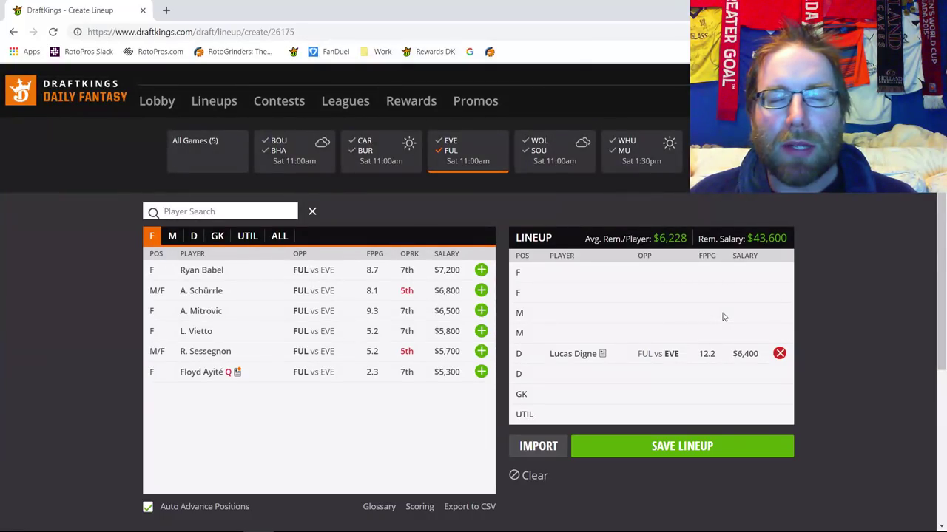
- Review the 10-game log of Fulham forward Ryan Babel
left_click(212, 270)
left_click(390, 204)
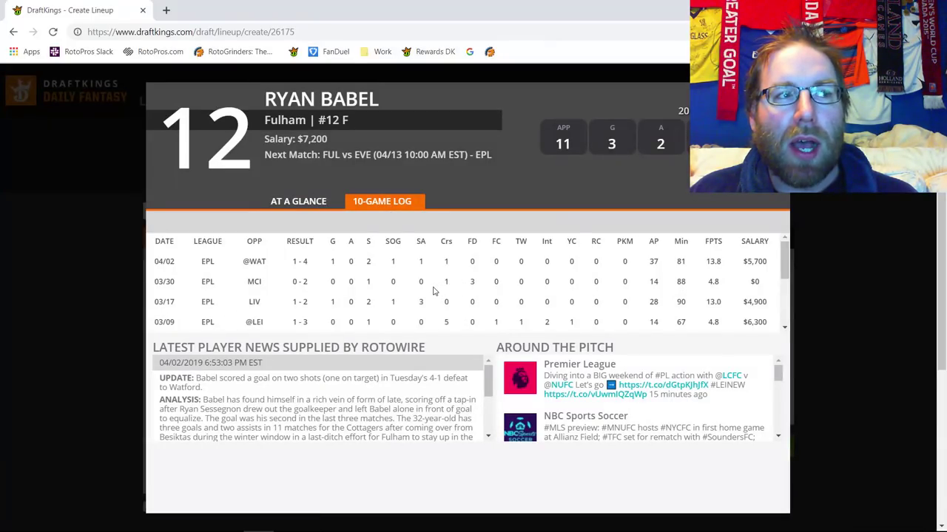
scroll(434, 291, "up", 1)
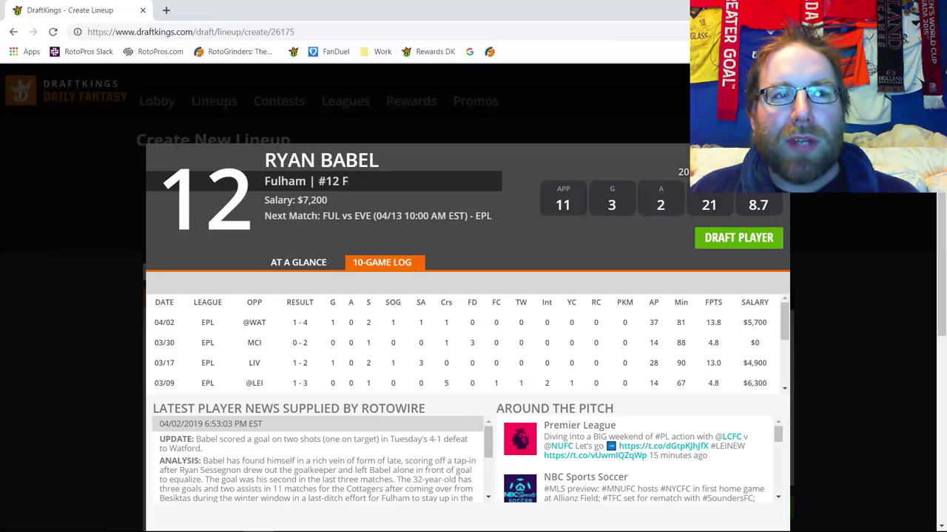
key("Escape")
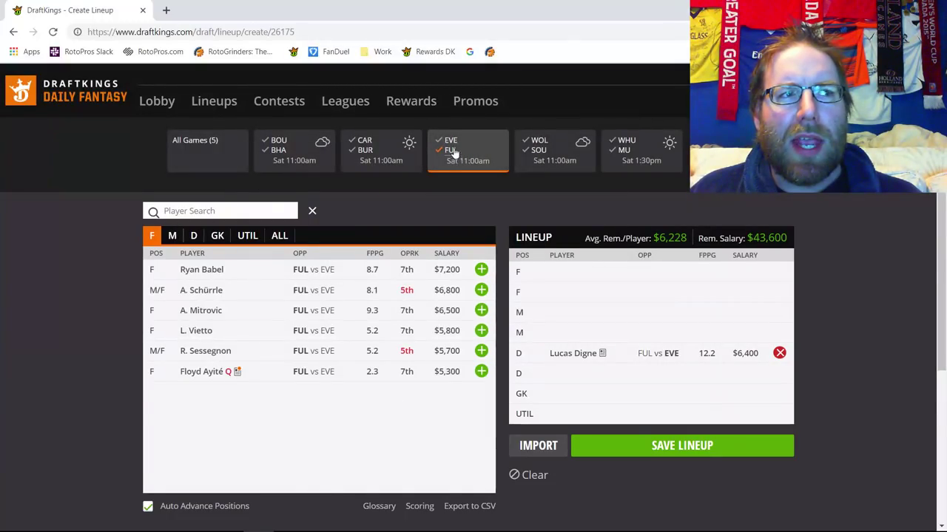
- Replace the Fulham filter with Southampton and look over Southampton's forwards
left_click(453, 148)
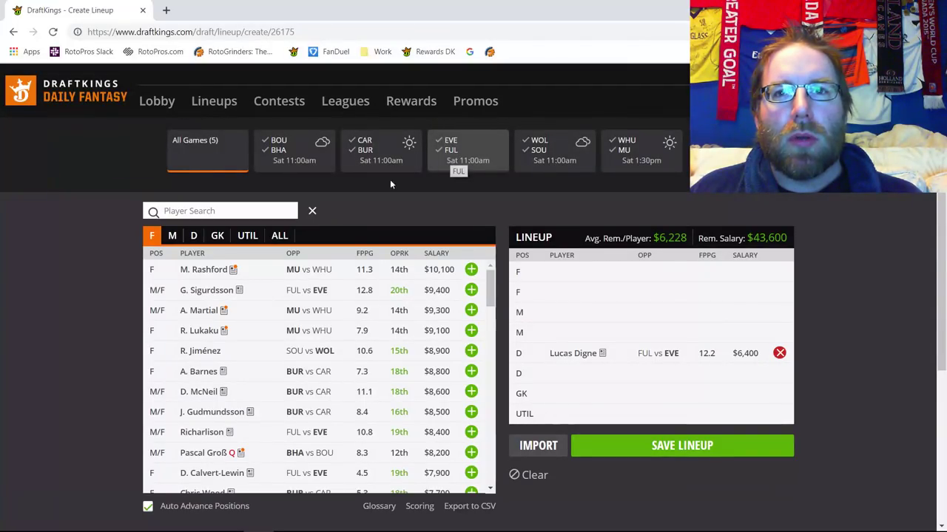
left_click(544, 148)
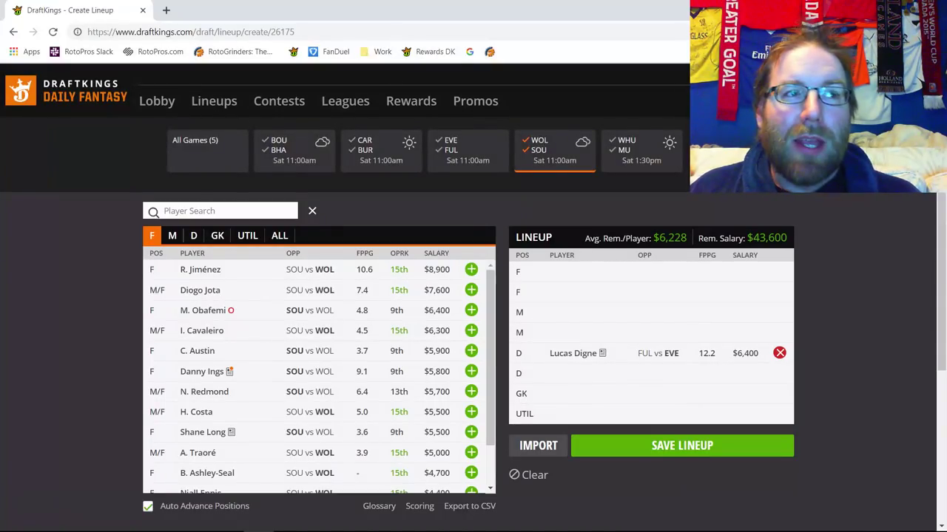
left_click(538, 150)
left_click(538, 150)
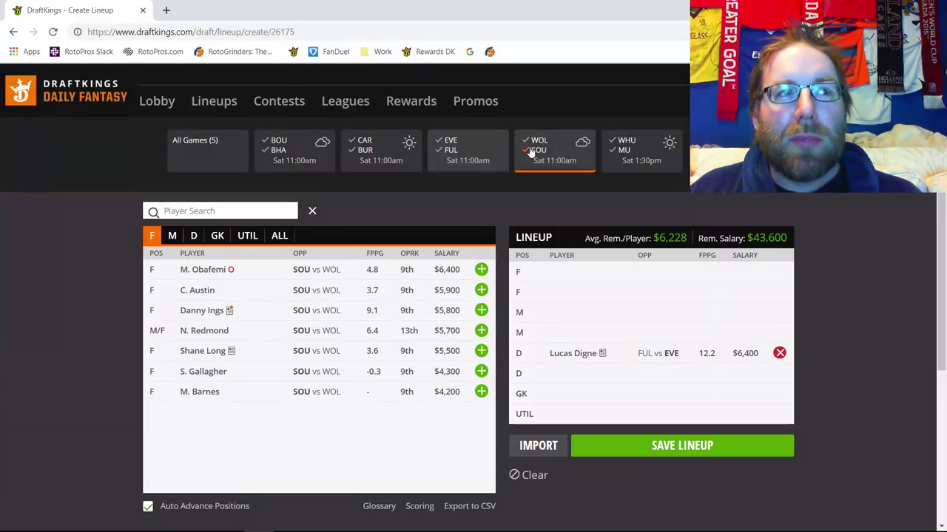
- Switch the filter to Wolverhampton, list the goalkeepers, and review R. Patrício's season stats and 10-game log
left_click(538, 139)
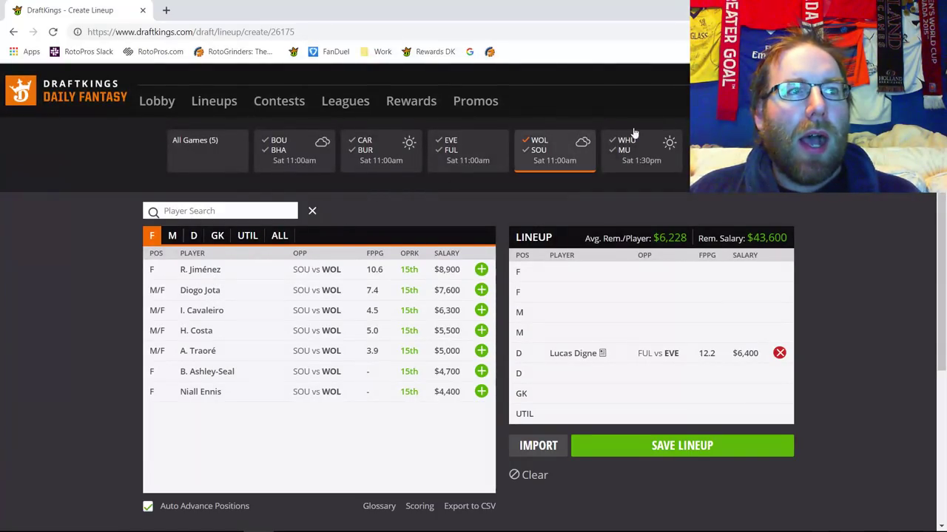
left_click(220, 237)
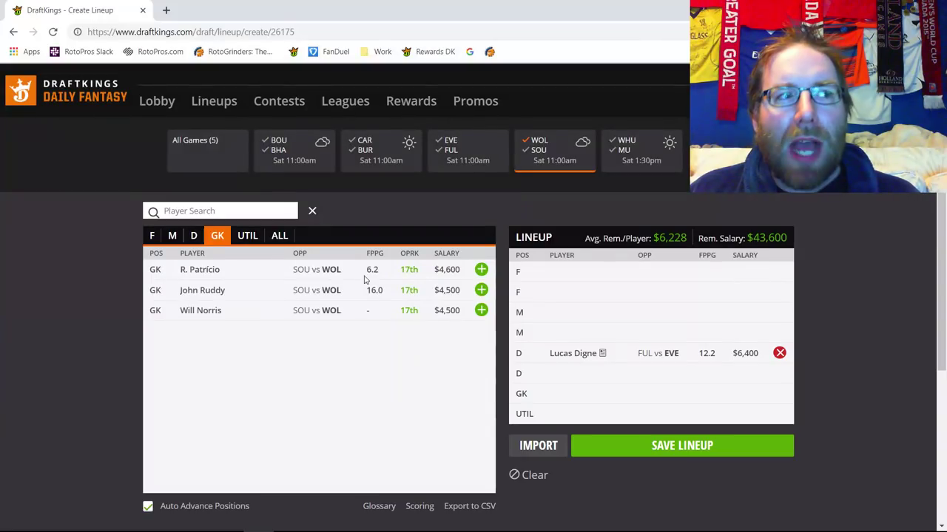
left_click(201, 272)
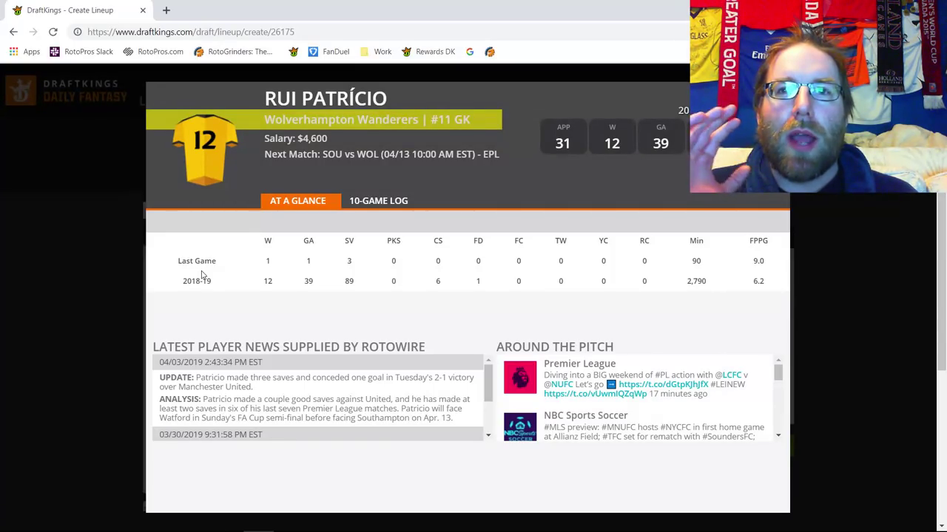
left_click(378, 211)
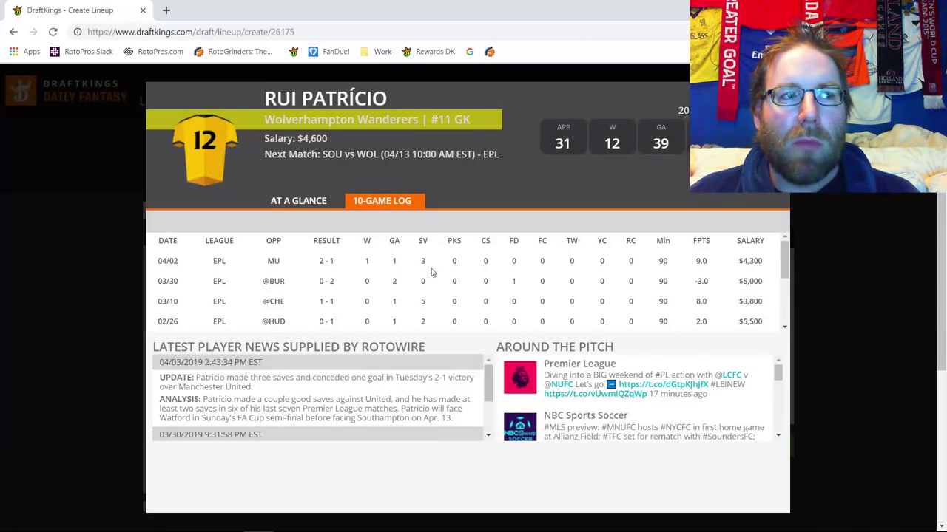
scroll(432, 276, "down", 2)
scroll(432, 276, "up", 2)
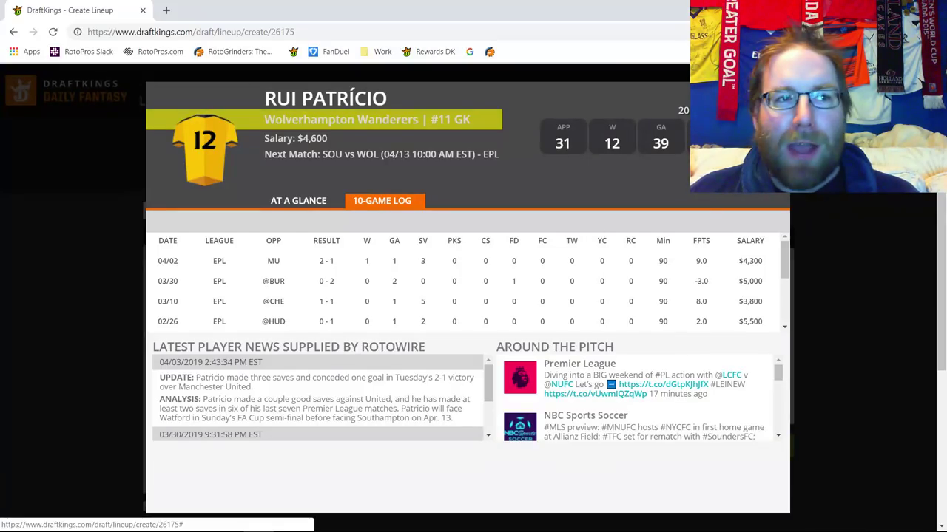
key("Escape")
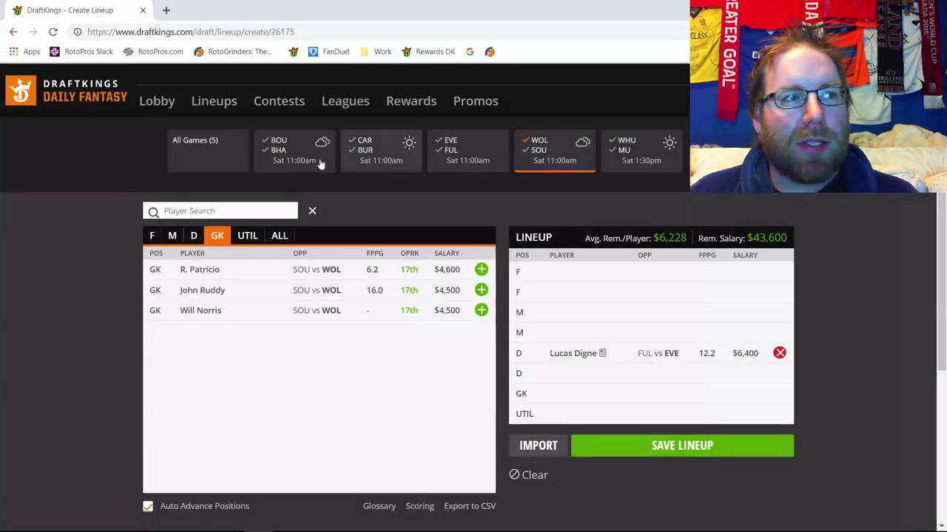
- List Wolverhampton's defenders and review Jonny's season stats and 10-game log
left_click(194, 237)
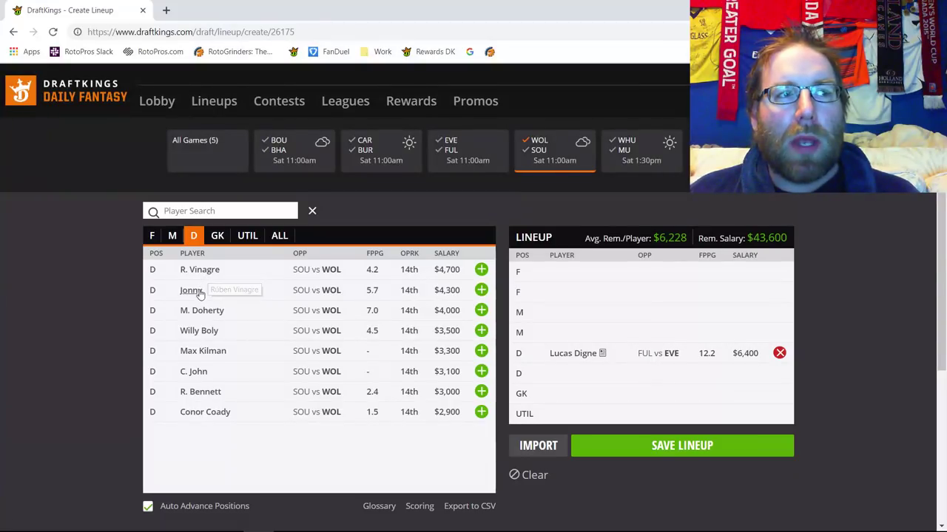
left_click(196, 292)
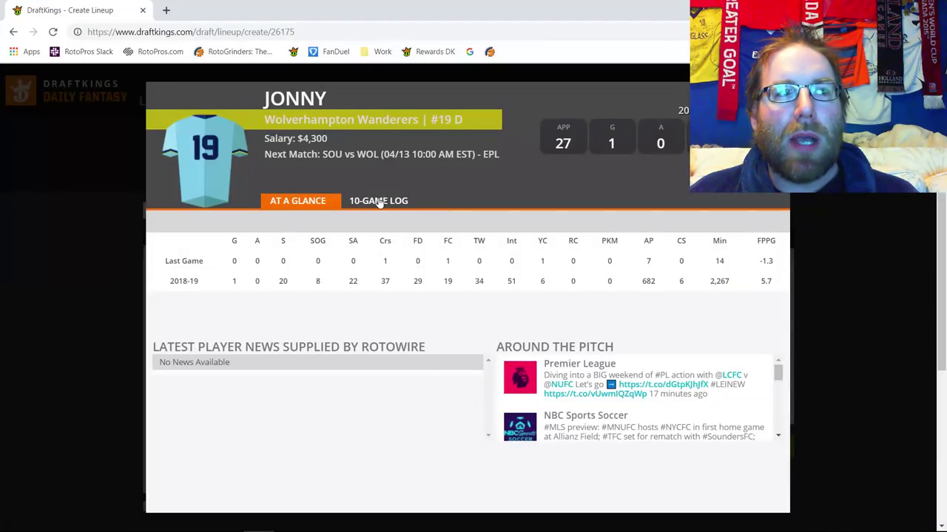
left_click(381, 202)
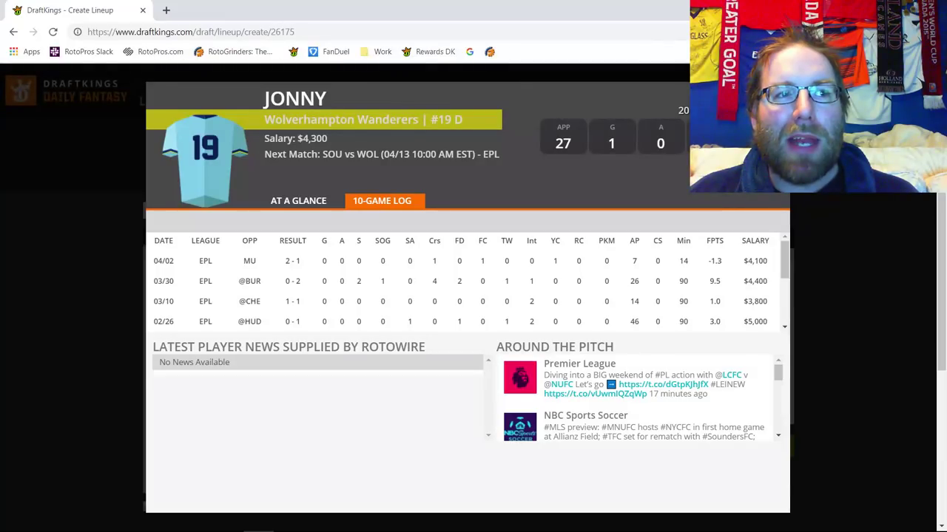
key("Escape")
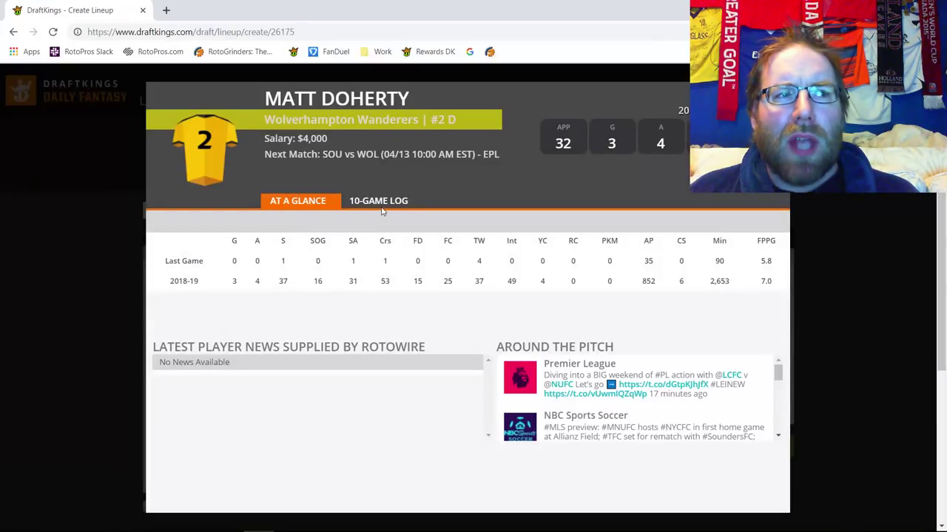
- Read through the full 10-game log of Wolverhampton defender Matt Doherty
left_click(380, 203)
scroll(694, 279, "down", 3)
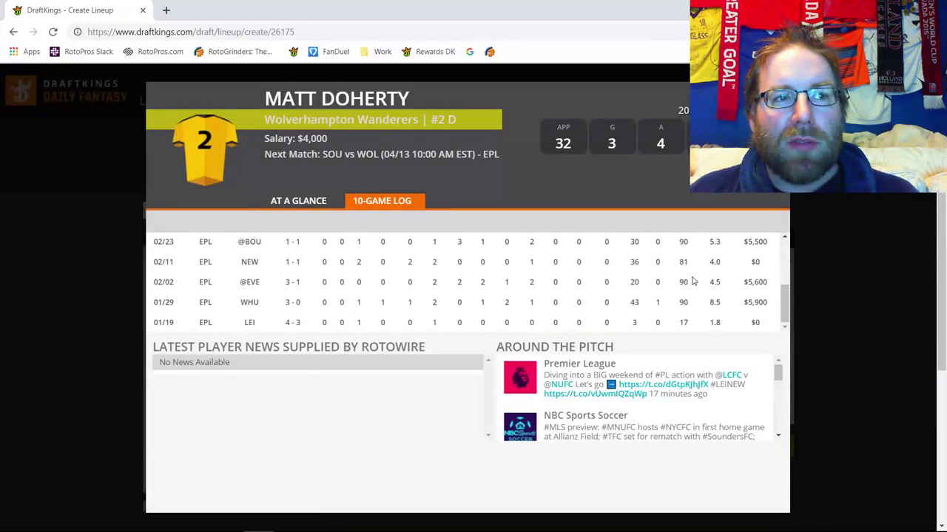
scroll(754, 303, "up", 3)
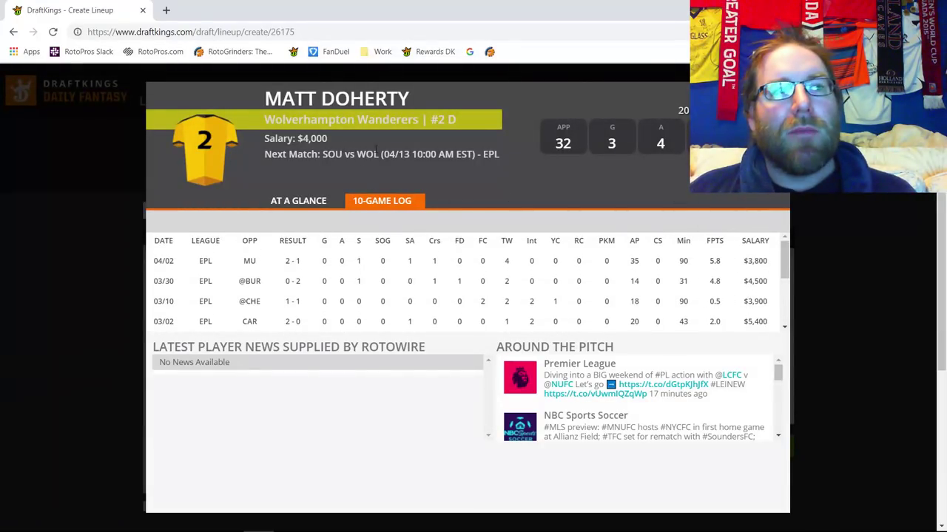
key("Escape")
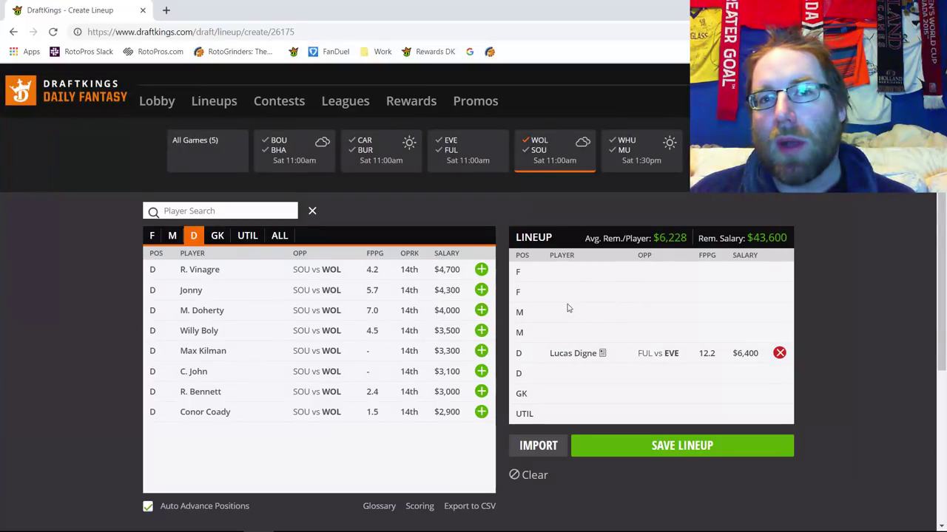
- Add Wolverhampton's J. Moutinho and Cardiff's V. Camarasa to the lineup as the two midfielders, keeping only the Wolverhampton filter
left_click(172, 237)
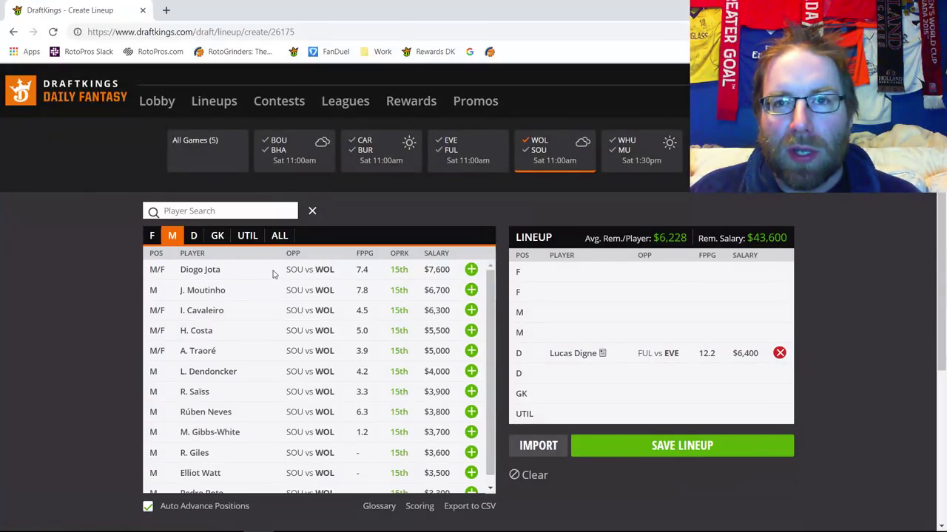
left_click(469, 290)
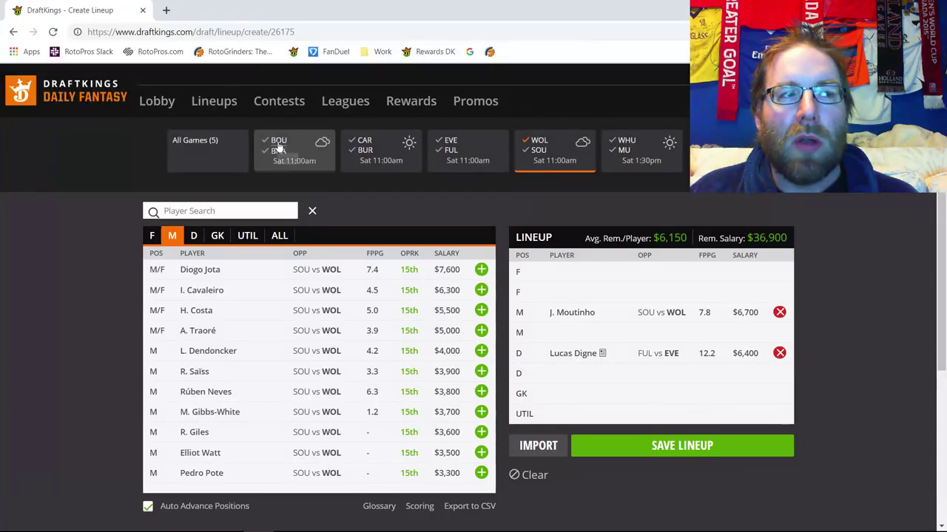
left_click(363, 147)
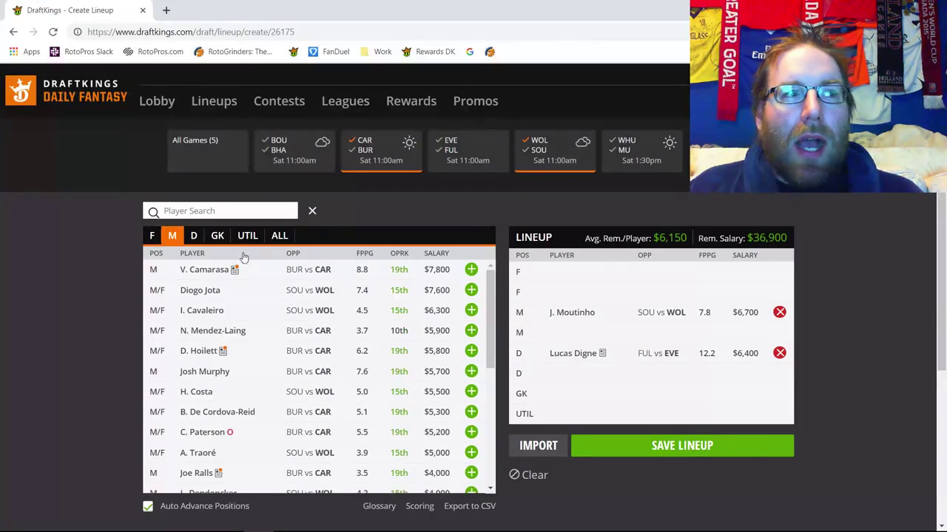
left_click(470, 269)
left_click(364, 150)
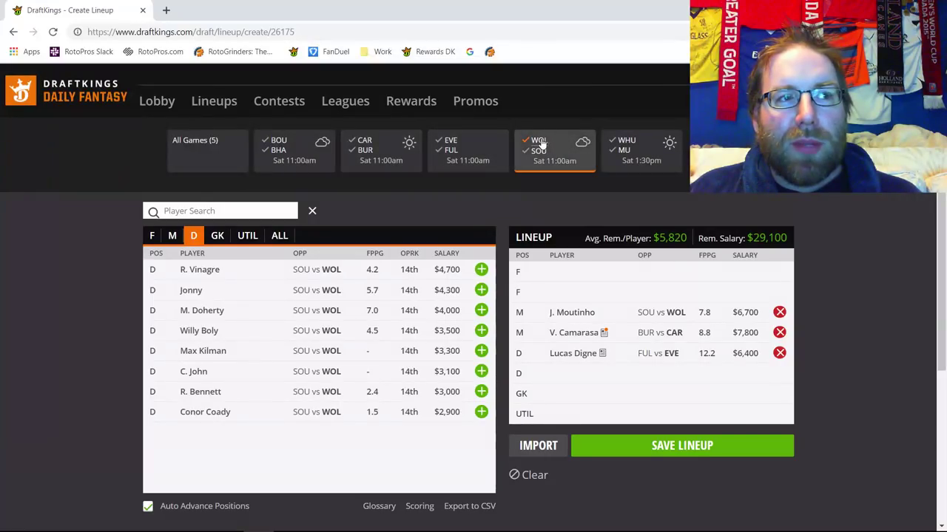
- Look over the defenders from all five games and restrict the list to Wolverhampton again
left_click(546, 152)
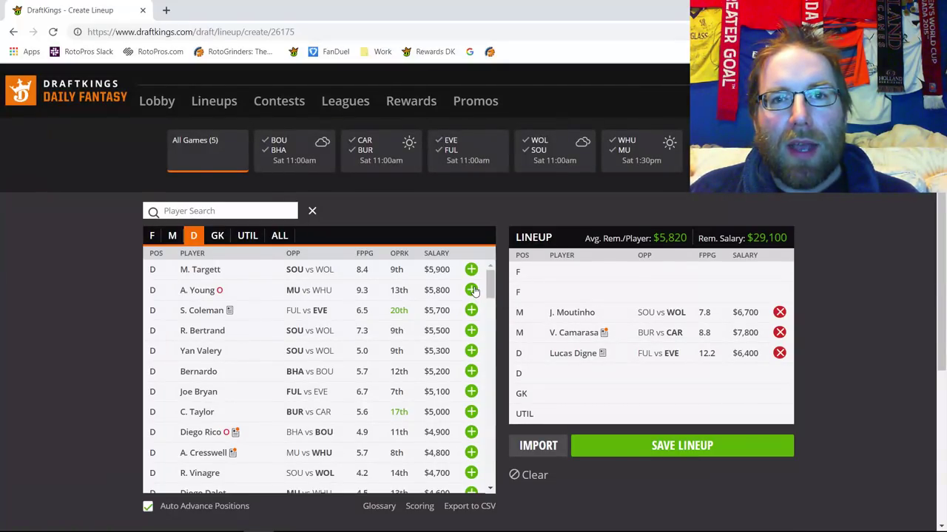
left_click(532, 147)
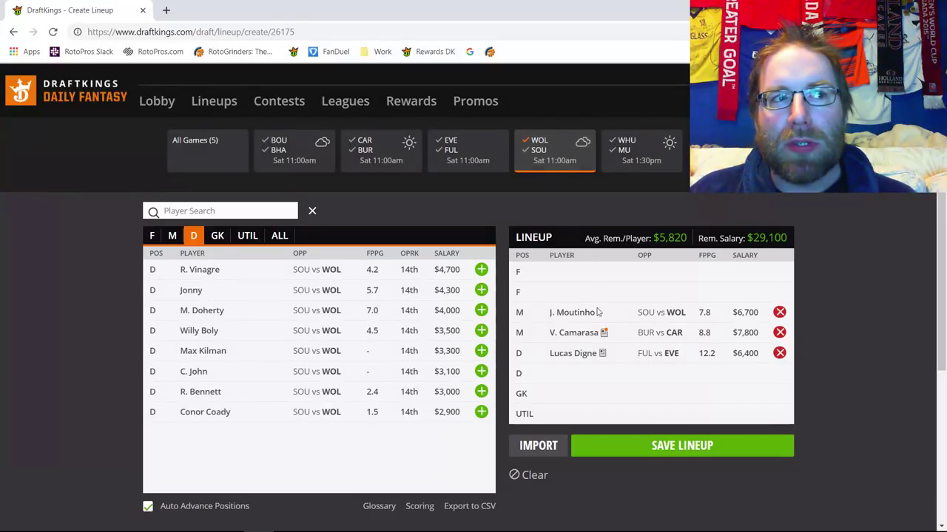
- Review the 10-game log of Wolverhampton midfielder João Moutinho from his lineup entry
left_click(574, 315)
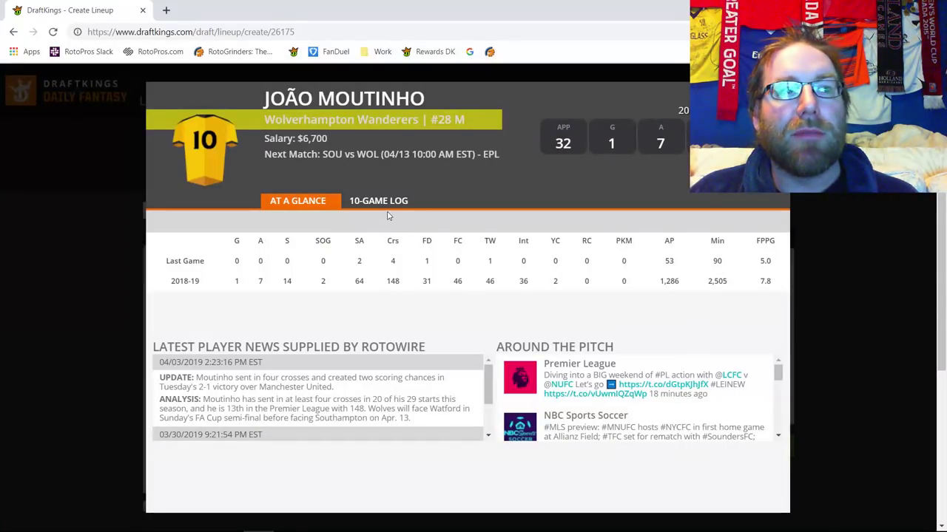
left_click(383, 206)
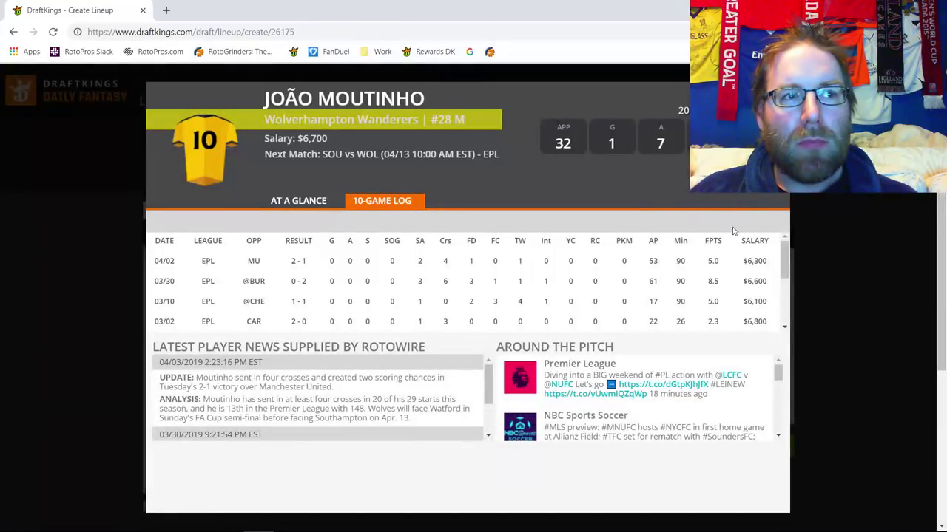
scroll(739, 296, "down", 2)
scroll(739, 296, "up", 2)
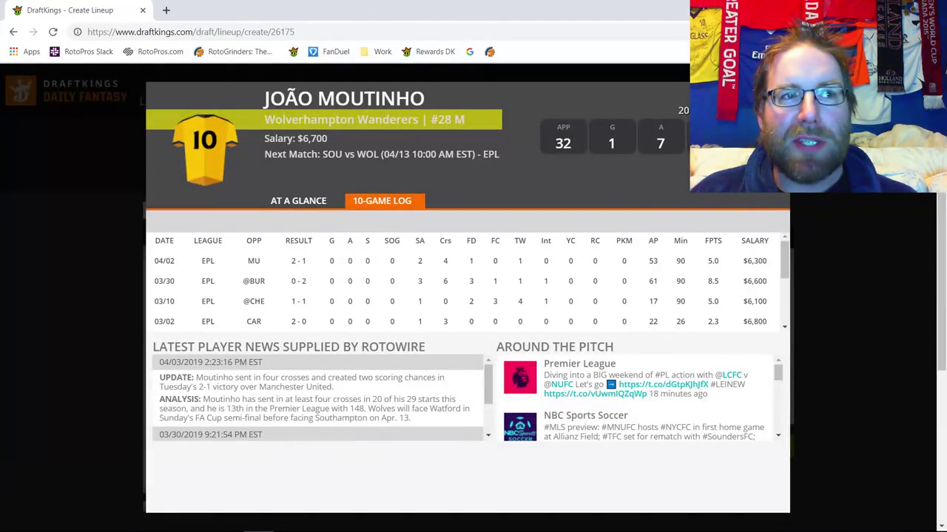
key("Escape")
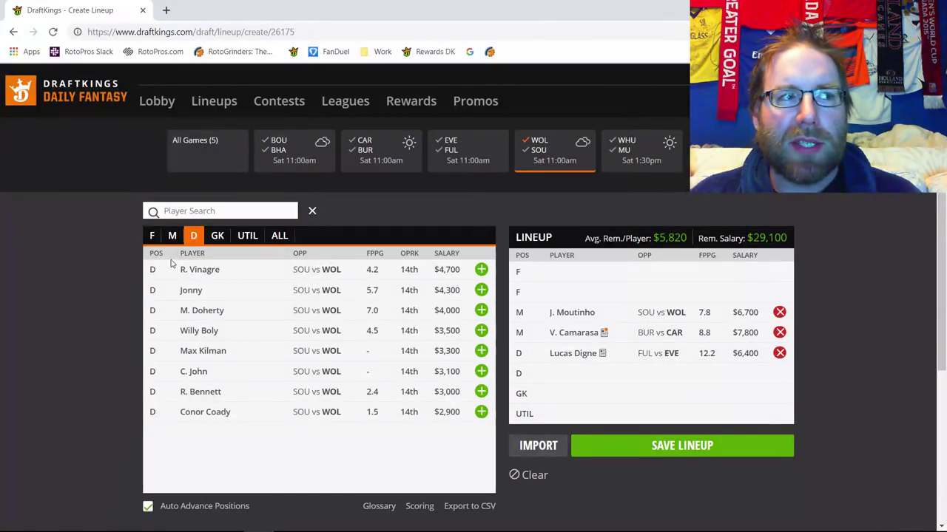
- List Wolverhampton's forwards and add R. Jiménez to the lineup
left_click(170, 238)
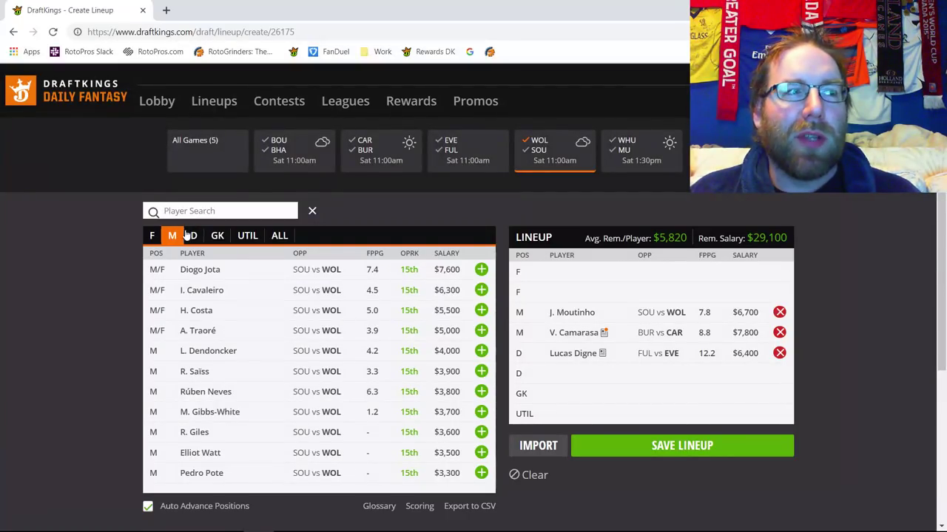
left_click(151, 236)
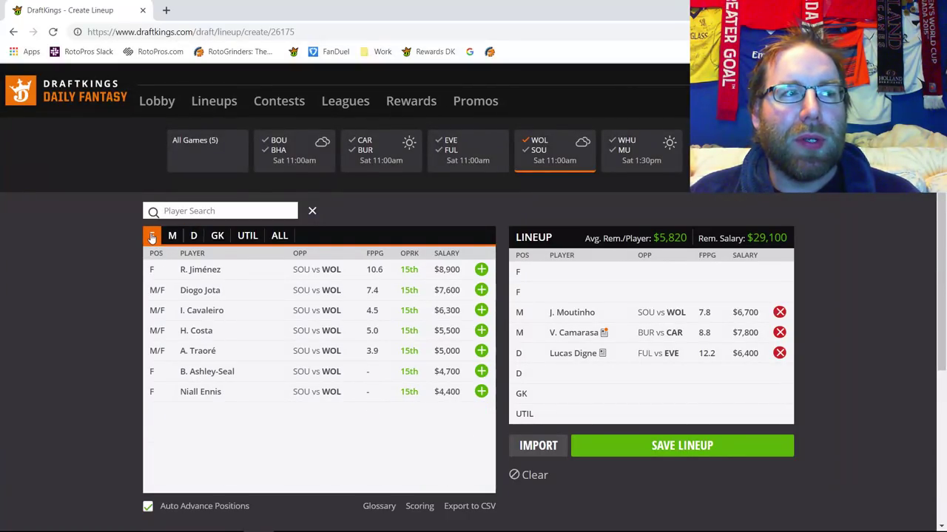
left_click(481, 270)
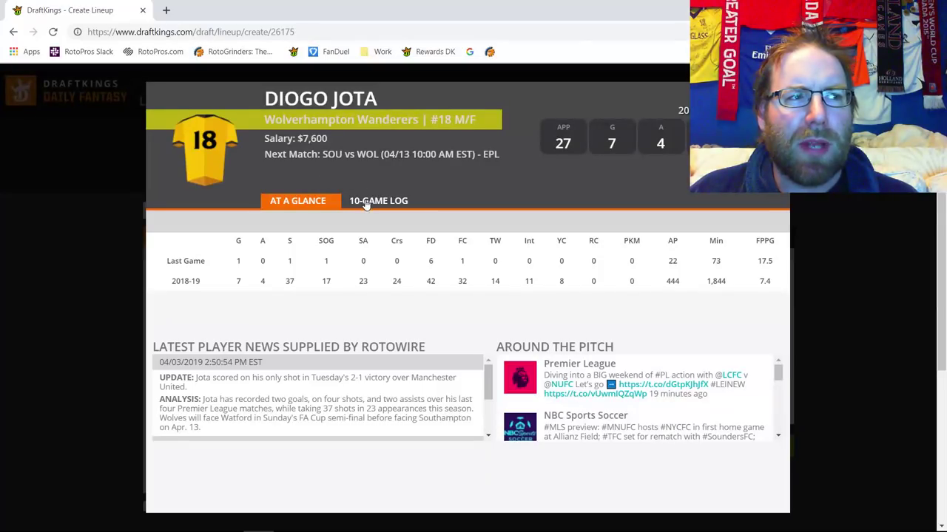
- Review the 10-game logs of Wolverhampton's Diogo Jota and Ivan Cavaleiro
left_click(365, 204)
key("Escape")
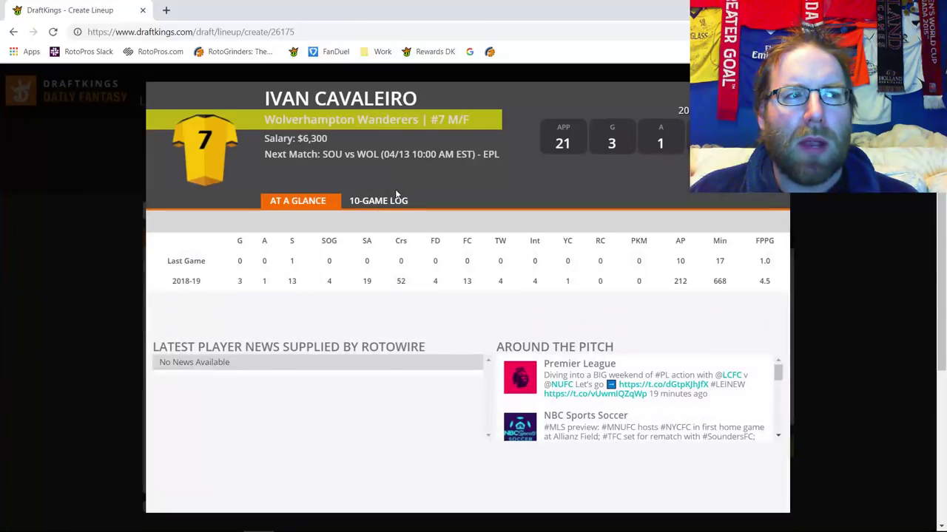
left_click(381, 200)
key("Escape")
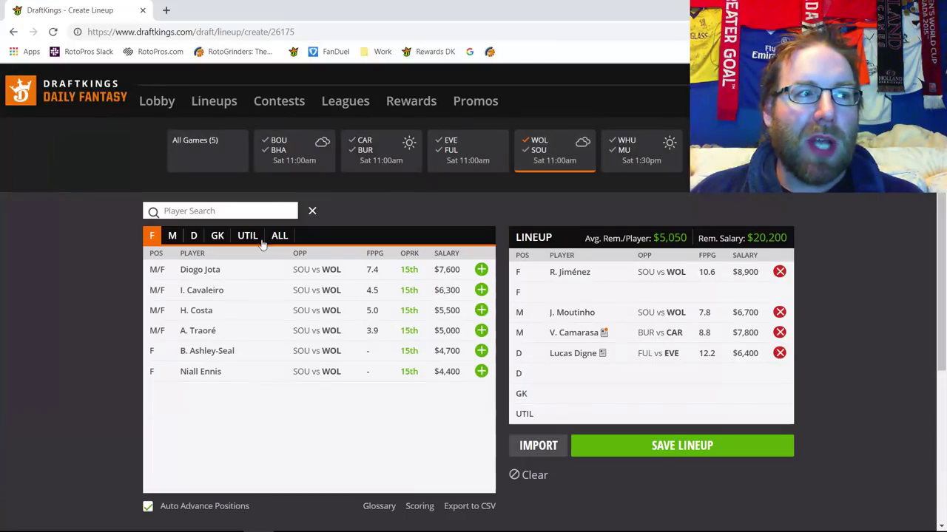
- Restrict the player list to Southampton instead of Wolverhampton and remove R. Jiménez from the lineup
left_click(541, 155)
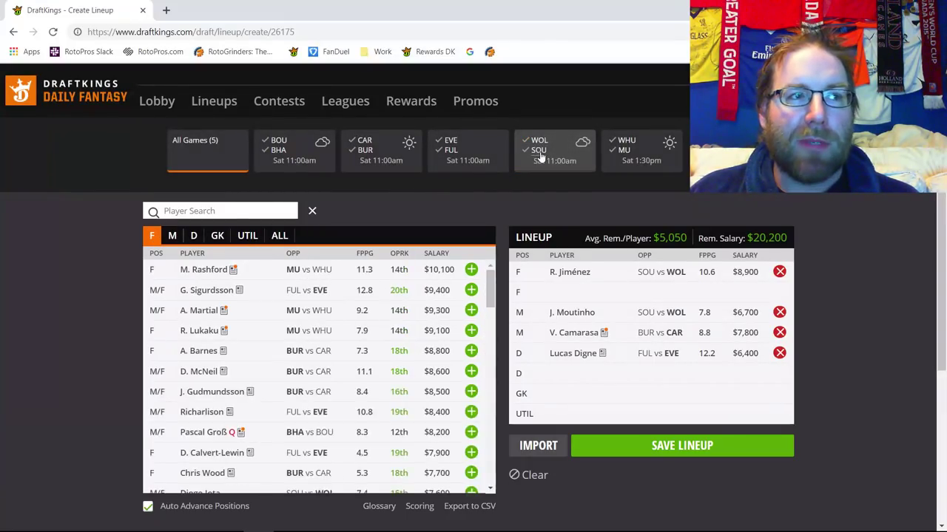
left_click(541, 155)
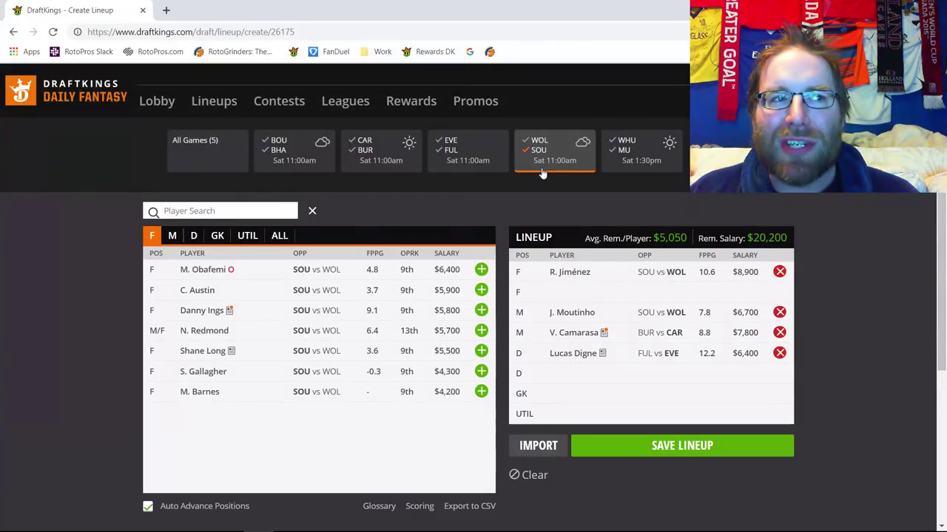
left_click(780, 272)
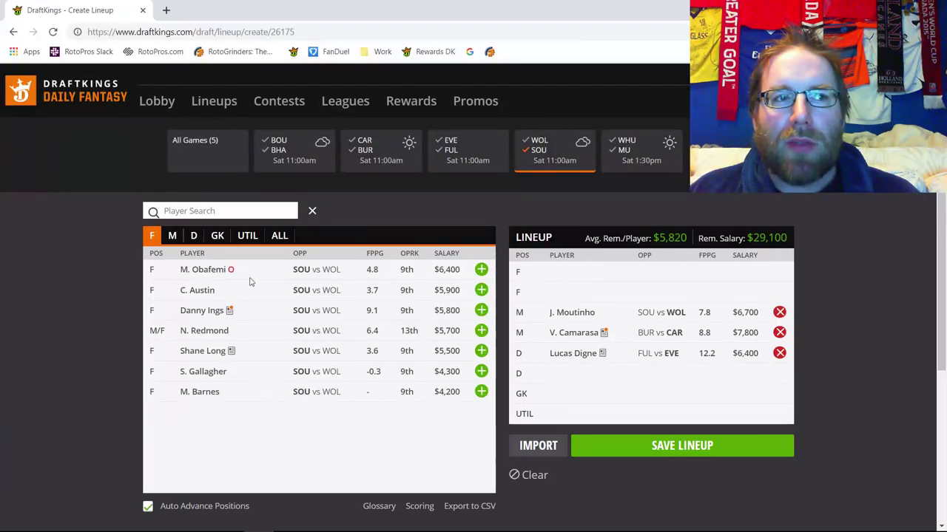
- Add Southampton's Angus Gunn to the lineup as goalkeeper
left_click(216, 236)
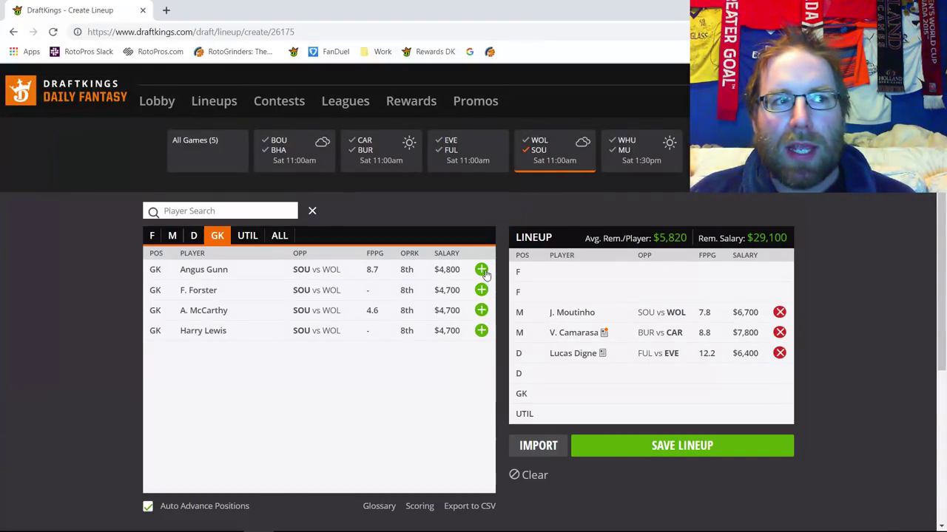
left_click(481, 270)
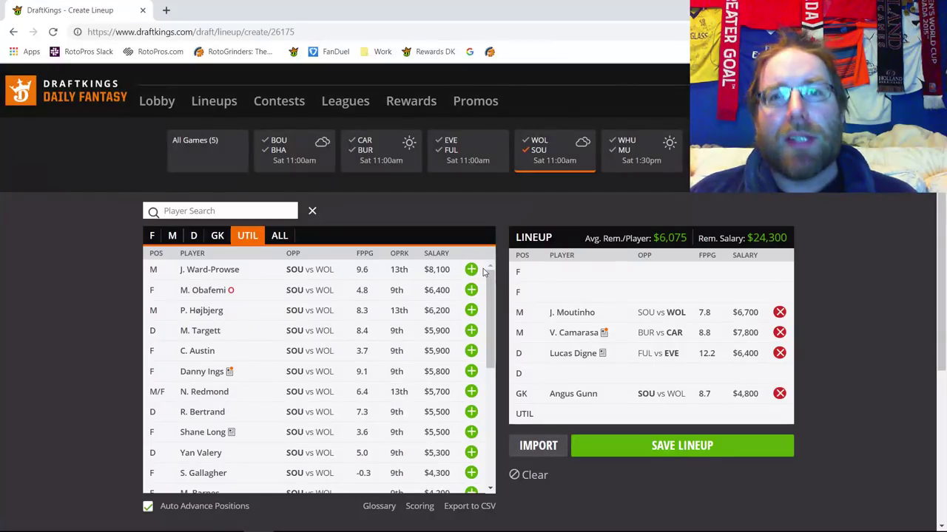
- List Southampton's defenders and review Ryan Bertrand's salary and 10-game log
left_click(193, 235)
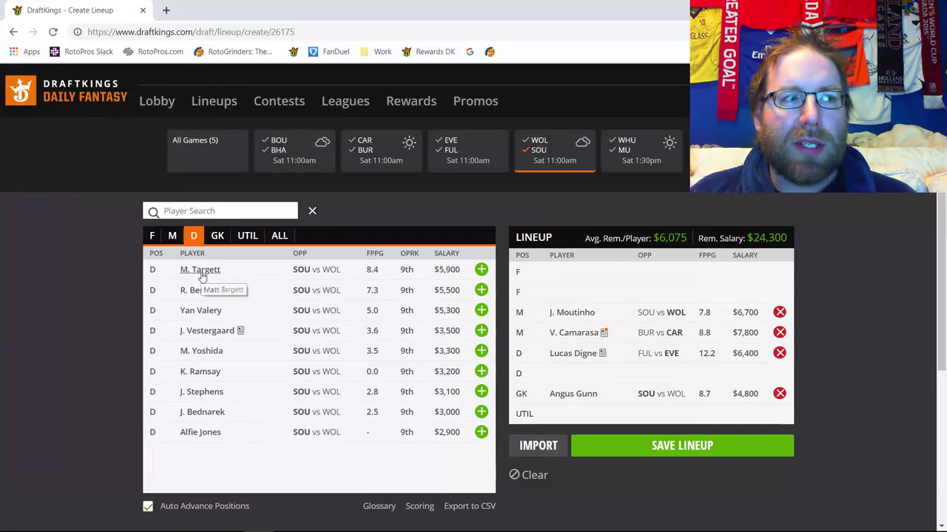
left_click(205, 292)
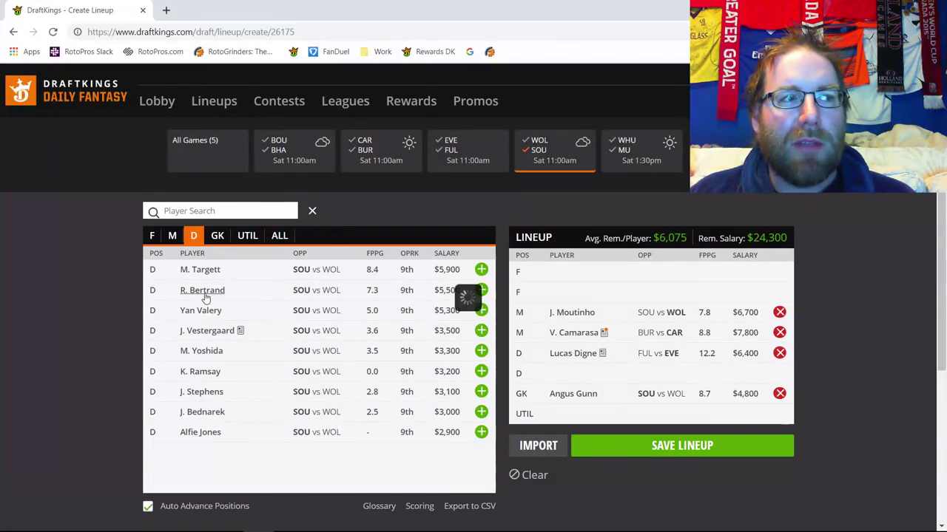
left_click(383, 203)
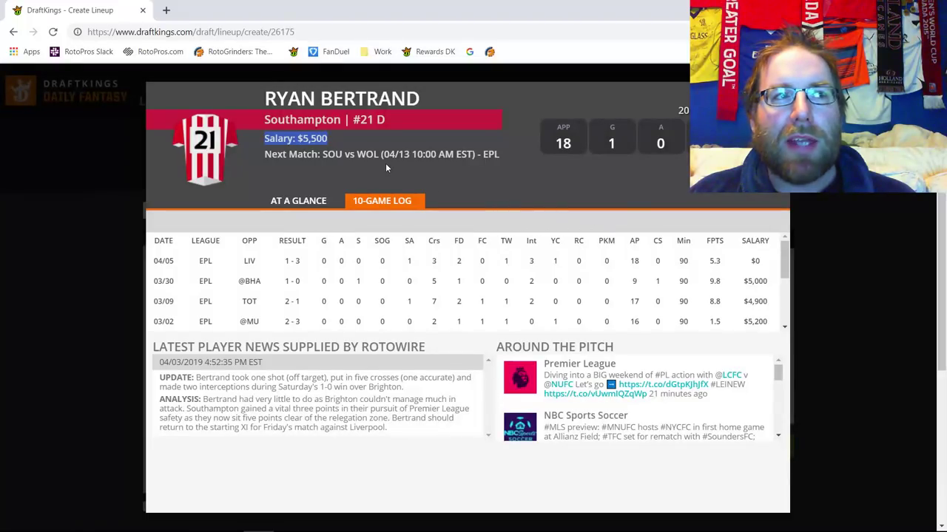
left_click_drag(298, 138, 327, 139)
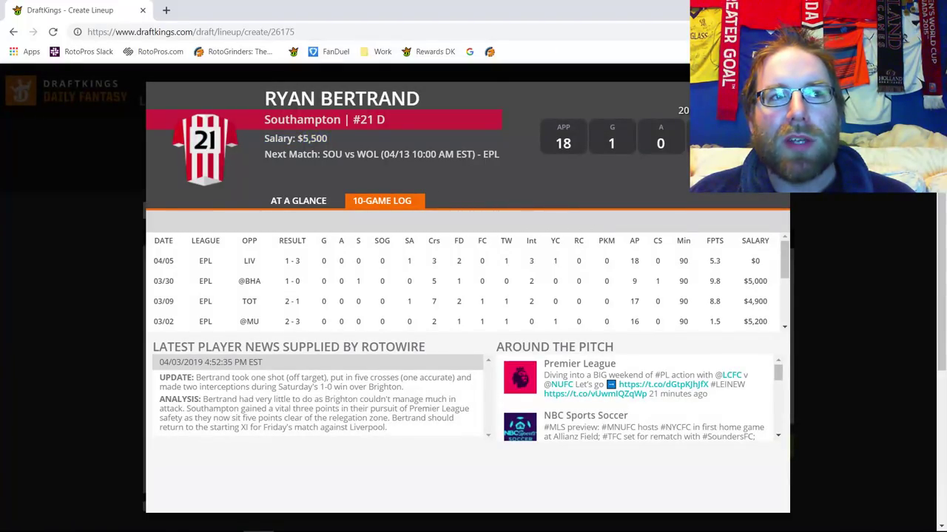
key("Escape")
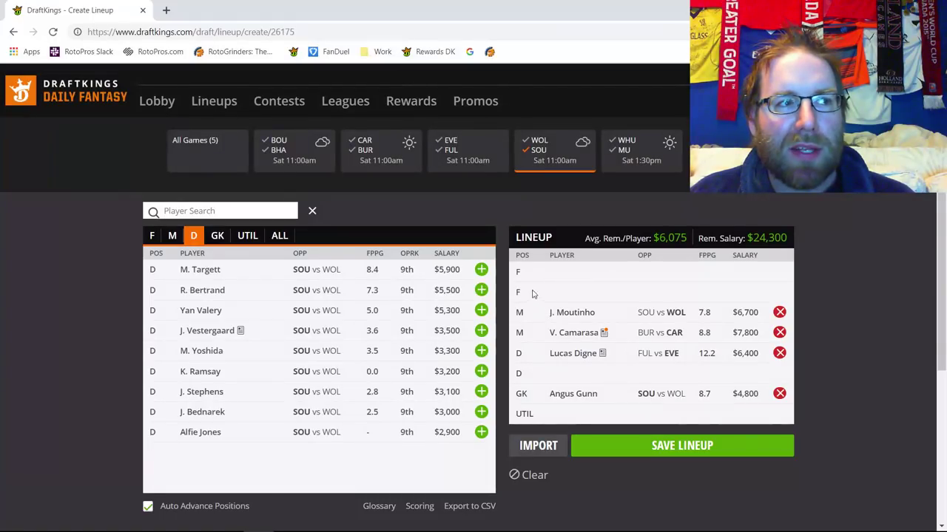
- Review the salary and 10-game log of Southampton defender Yan Valery
left_click(214, 310)
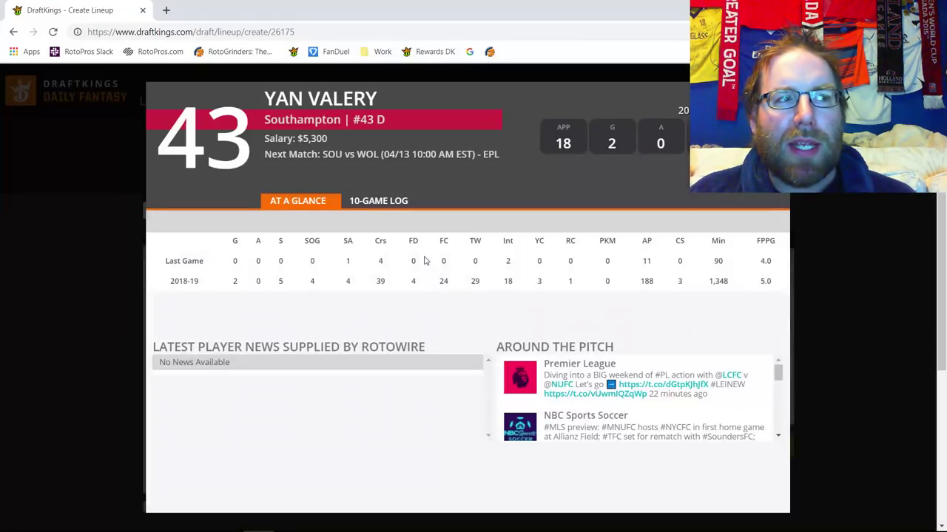
left_click(372, 204)
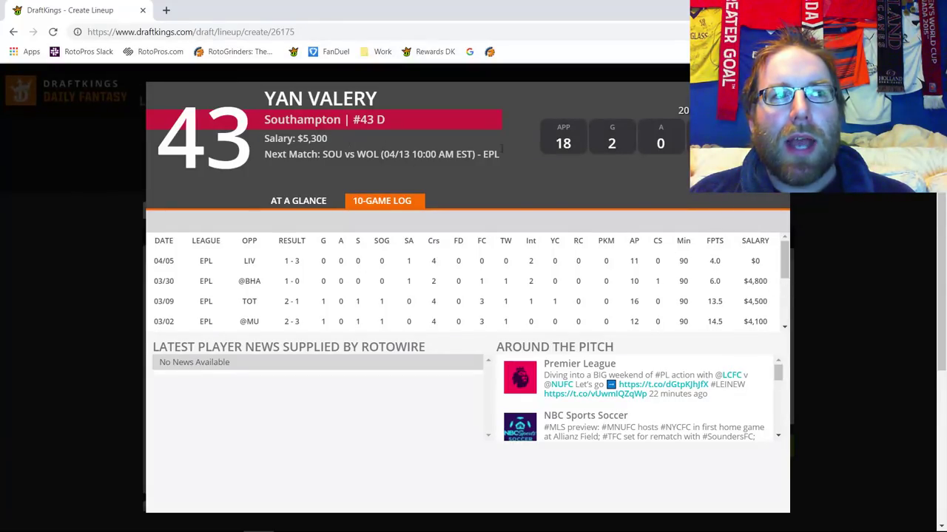
triple_click(302, 137)
left_click(858, 370)
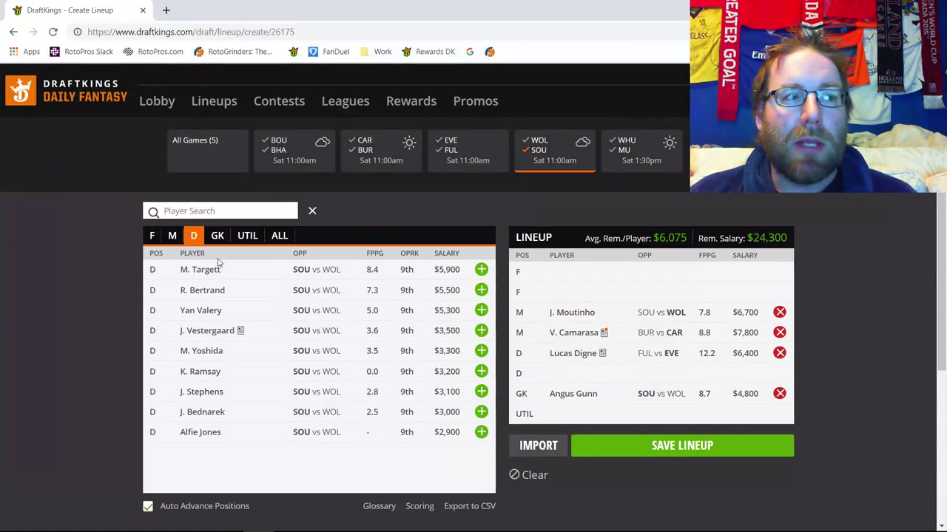
- List Southampton's midfielders and clear J. Moutinho and V. Camarasa from the lineup's midfield slots
left_click(171, 236)
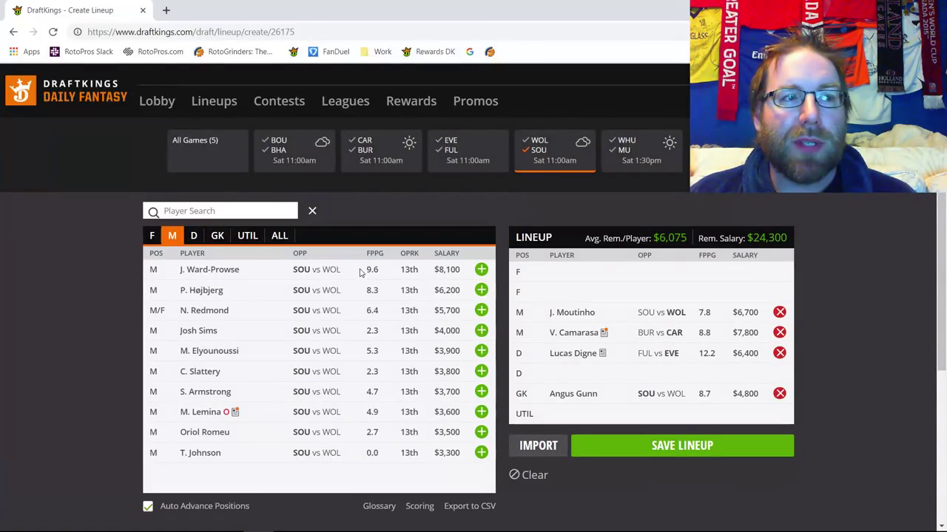
left_click(779, 312)
left_click(779, 332)
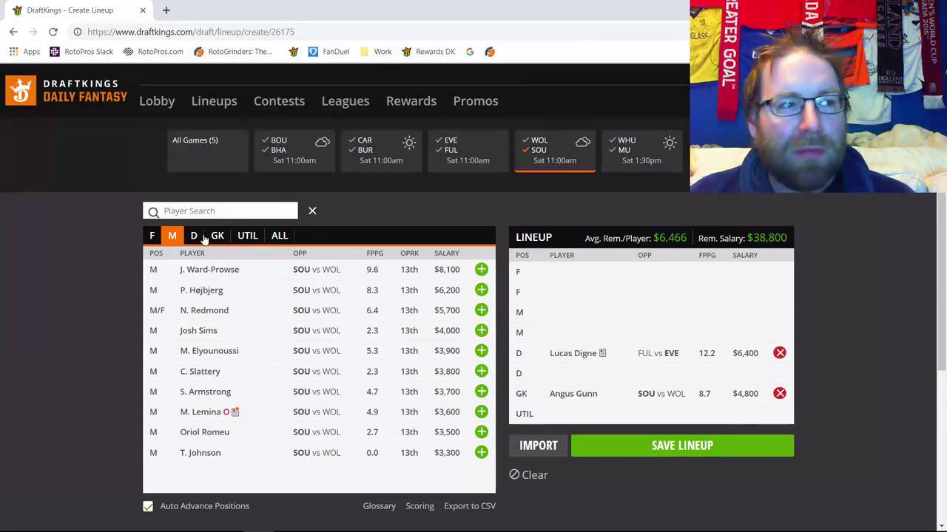
- Review the 10-game log of Southampton midfielder J. Ward-Prowse, checking crosses and fantasy points in the Liverpool match
left_click(229, 275)
left_click(383, 201)
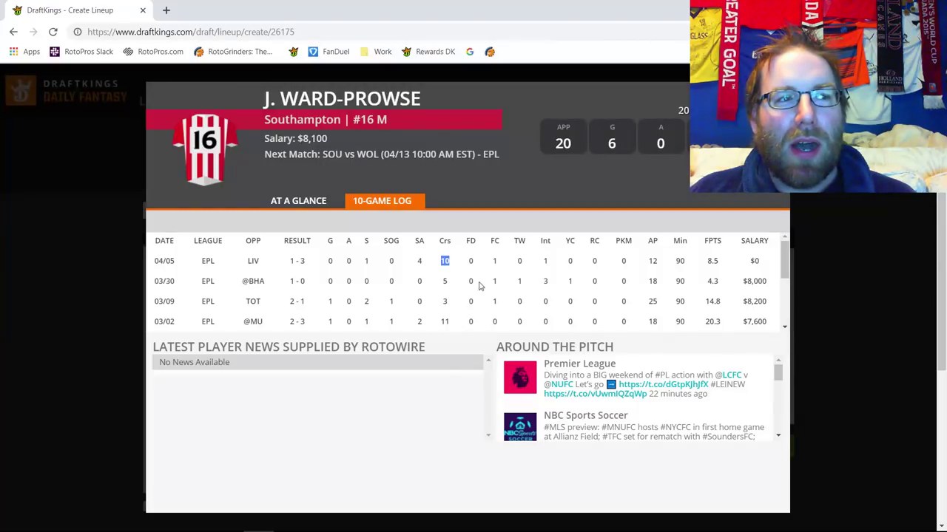
double_click(710, 260)
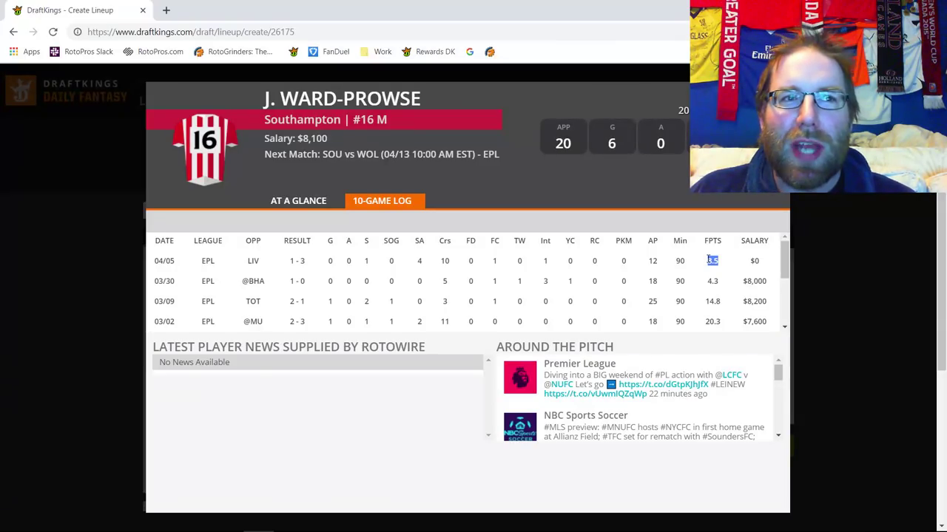
left_click(537, 291)
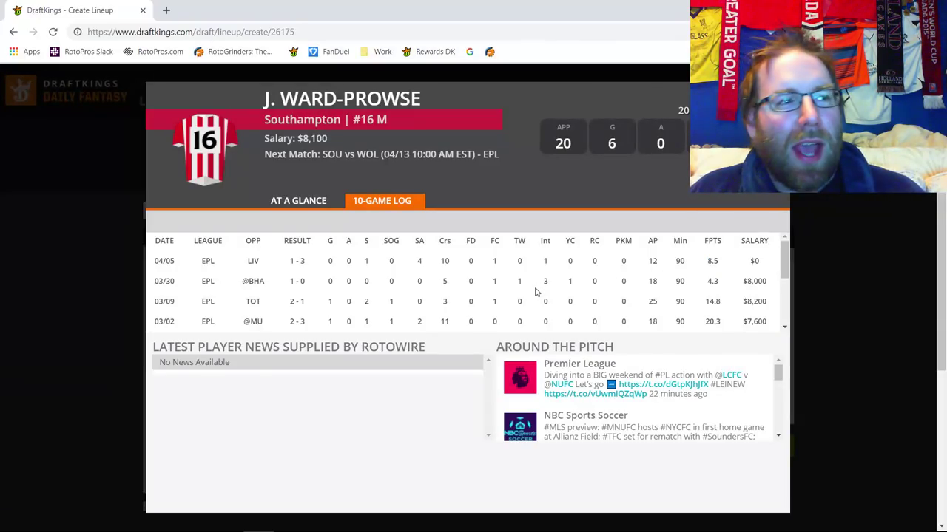
key("Escape")
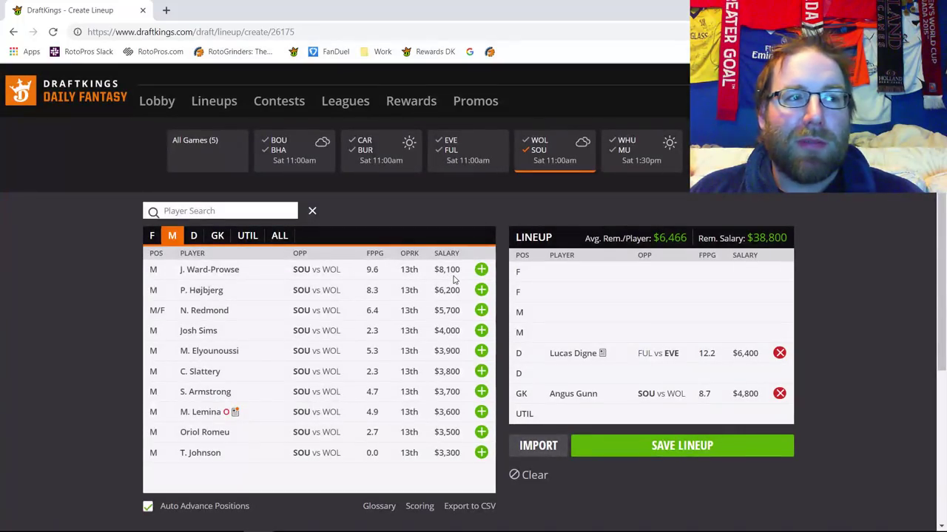
- Read through the full 10-game log of Southampton midfielder P. Højbjerg
left_click(201, 289)
left_click(378, 201)
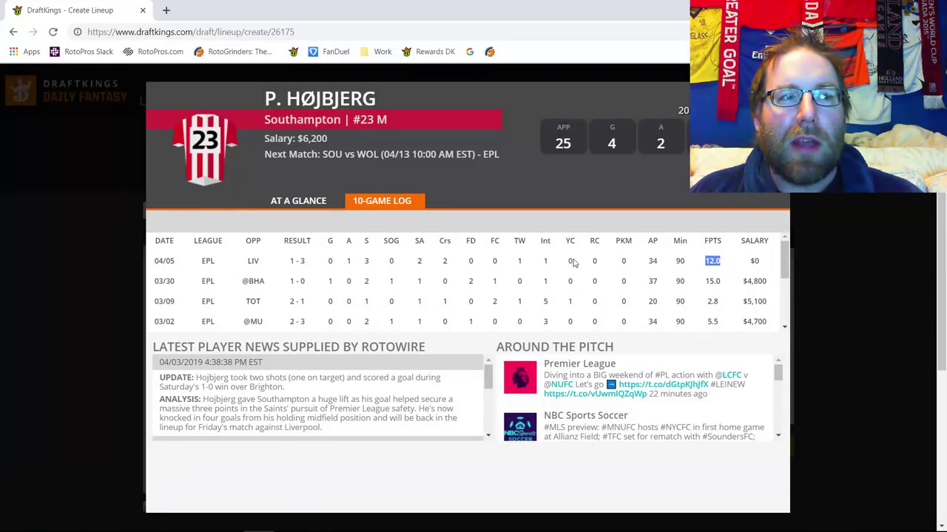
scroll(481, 261, "down", 3)
scroll(494, 255, "up", 3)
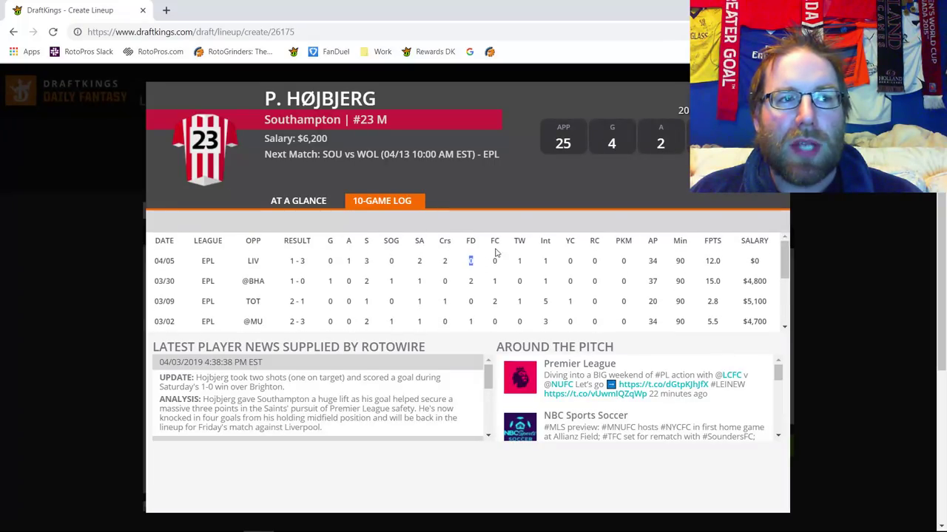
key("Escape")
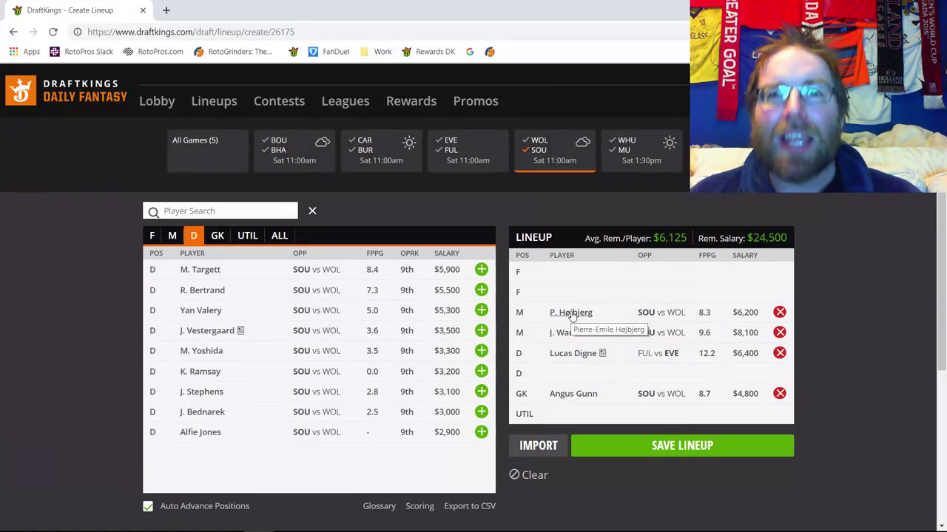
- Remove Southampton midfielders P. Højbjerg and J. Ward-Prowse from the lineup
left_click(172, 235)
left_click(152, 235)
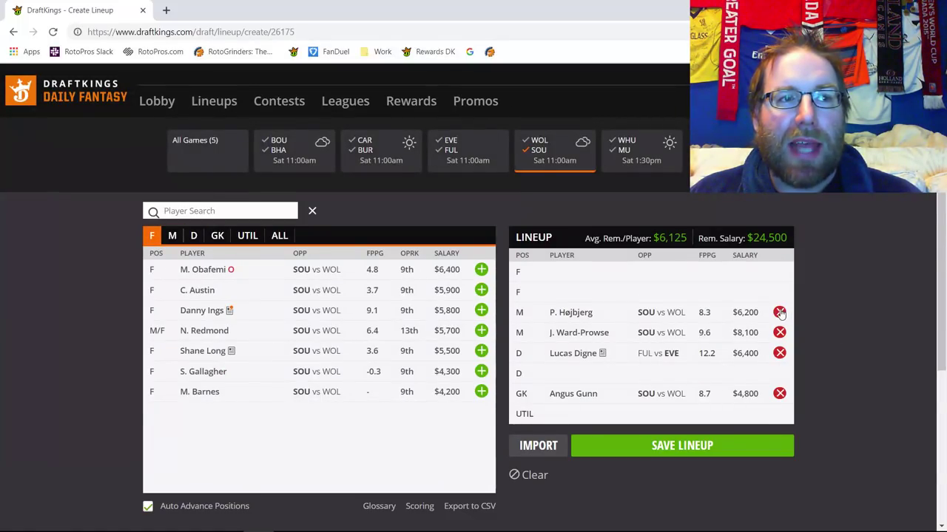
left_click(779, 312)
left_click(780, 332)
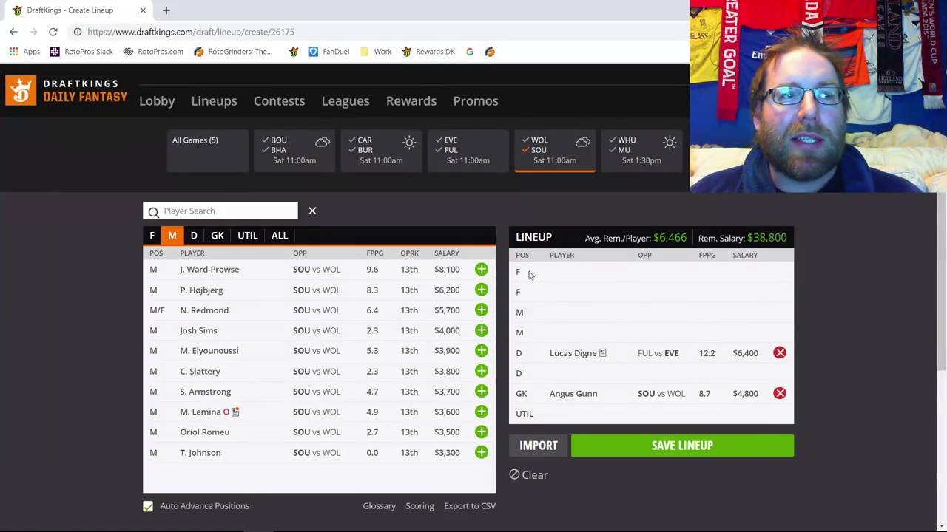
- List Southampton's forwards and check the 10-game log of C. Austin
left_click(151, 235)
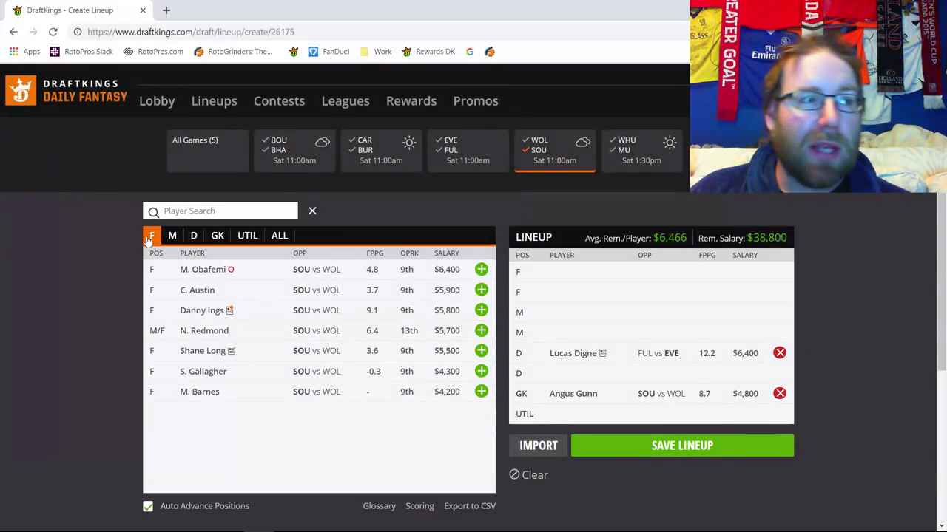
left_click(204, 293)
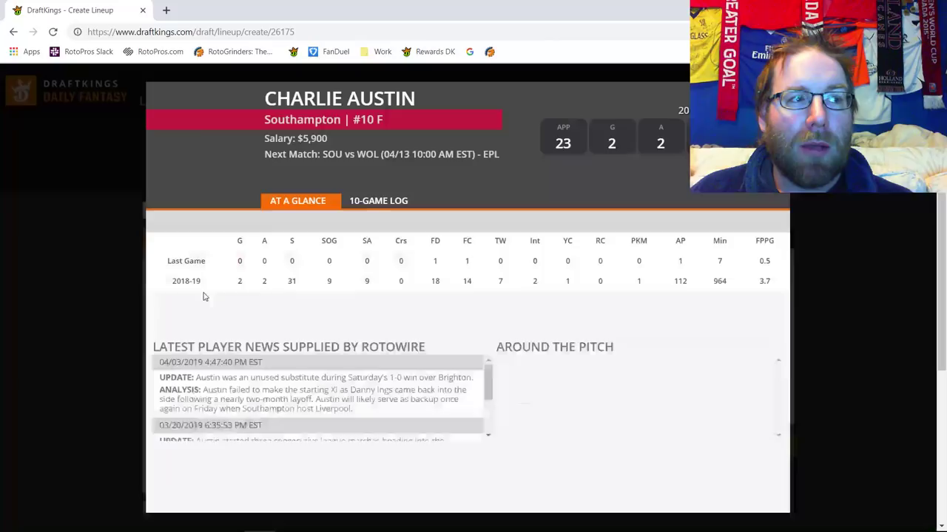
left_click_drag(387, 153, 390, 202)
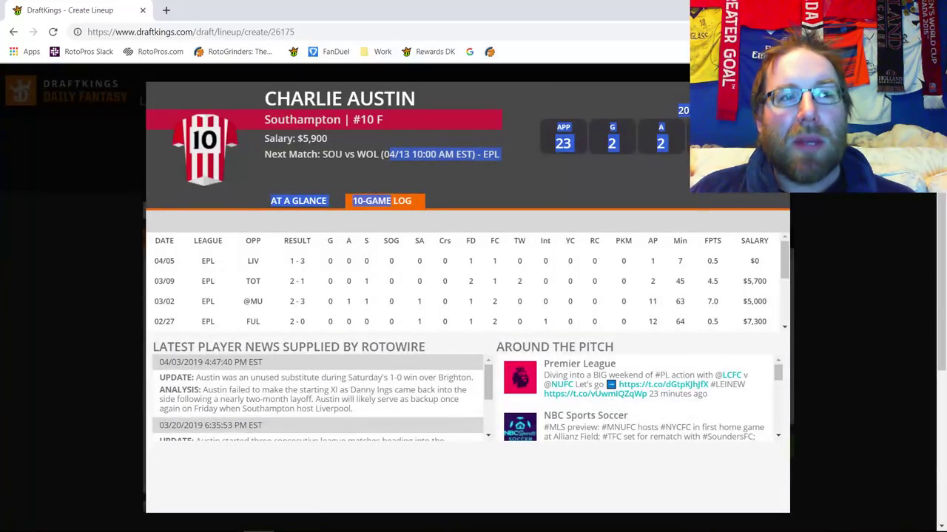
key("Escape")
- Read through the 10-game log of Southampton forward Danny Ings
left_click(481, 290)
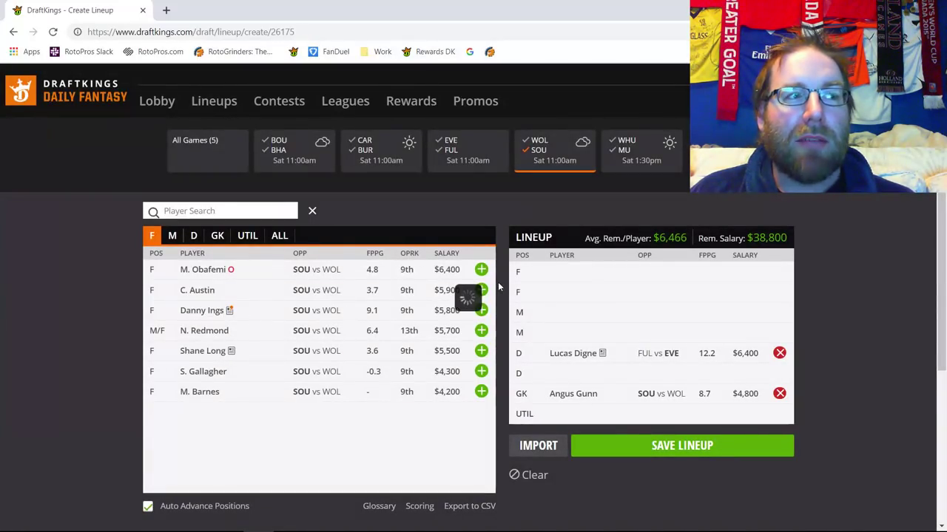
left_click(382, 201)
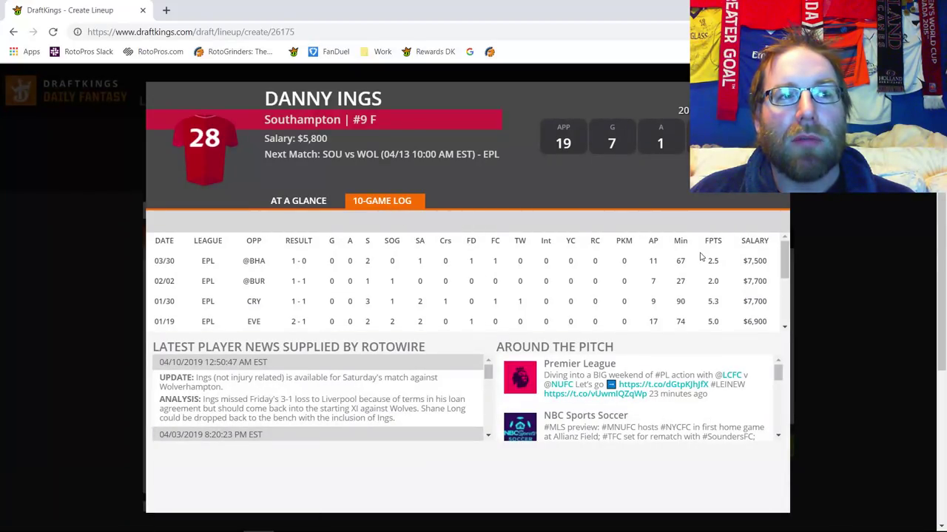
scroll(775, 303, "down", 1)
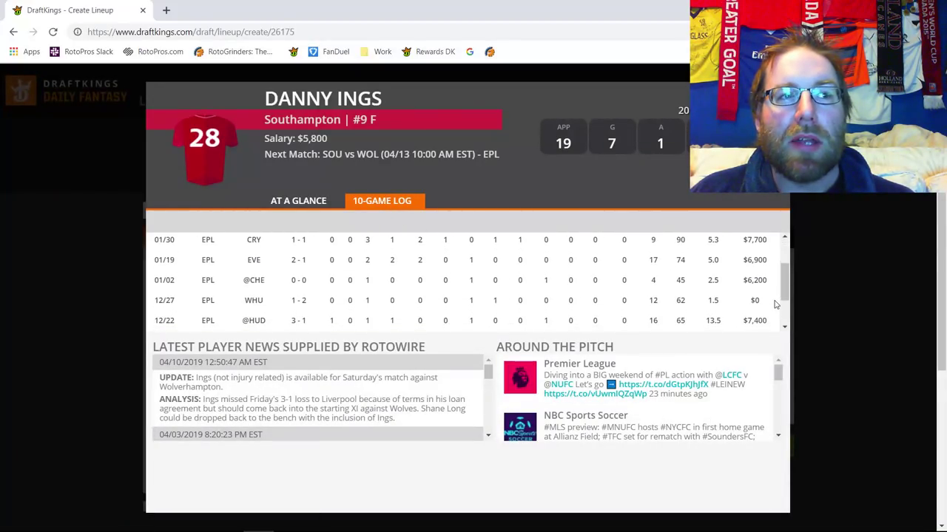
scroll(774, 303, "up", 1)
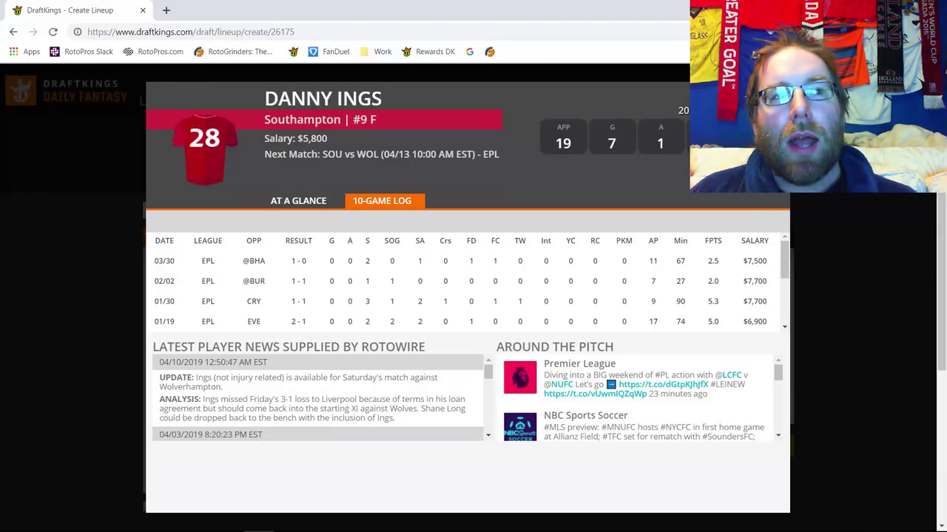
left_click(777, 94)
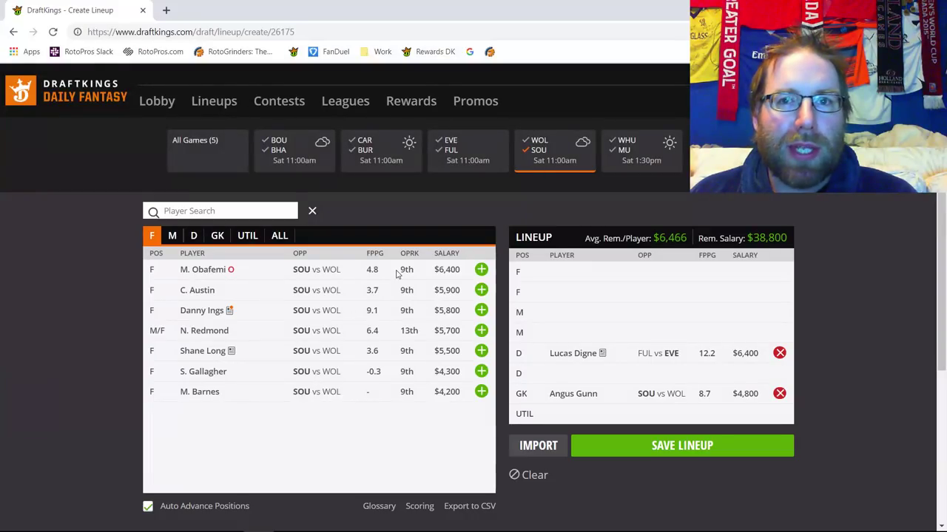
- Remove goalkeeper Angus Gunn from the lineup and check the goalkeepers in the West Ham–Manchester United game
left_click(551, 162)
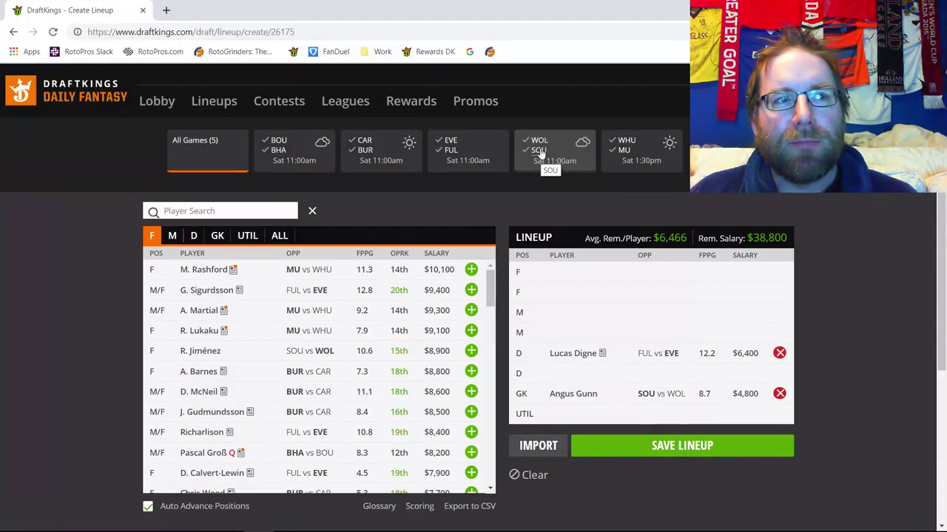
left_click(780, 393)
left_click(628, 152)
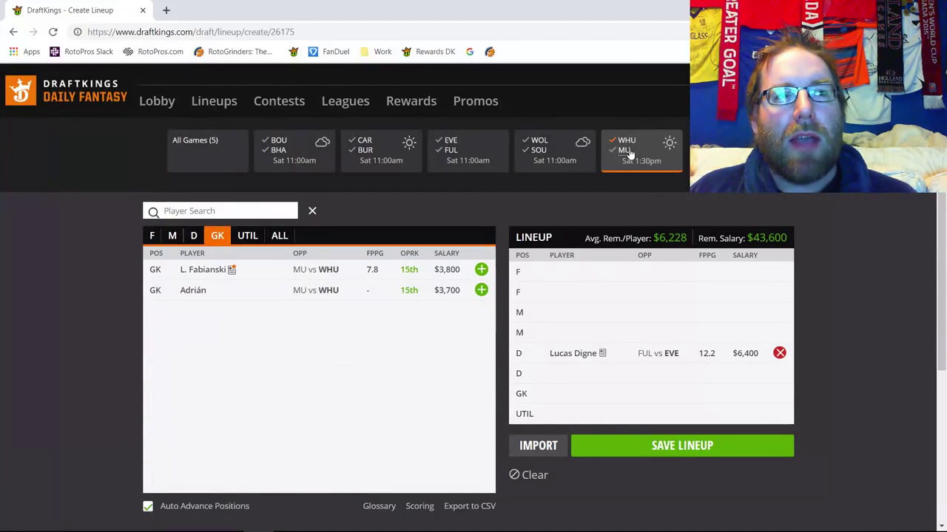
left_click(627, 150)
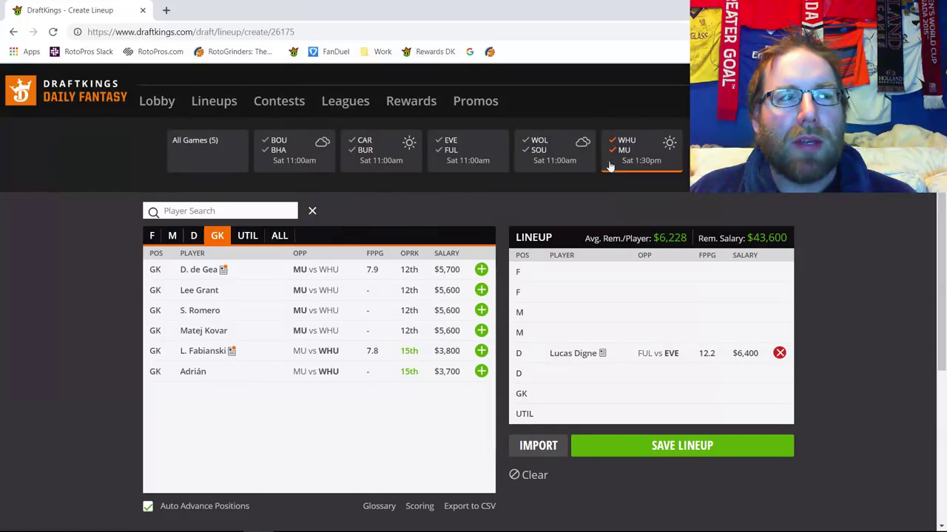
left_click(627, 141)
left_click(627, 150)
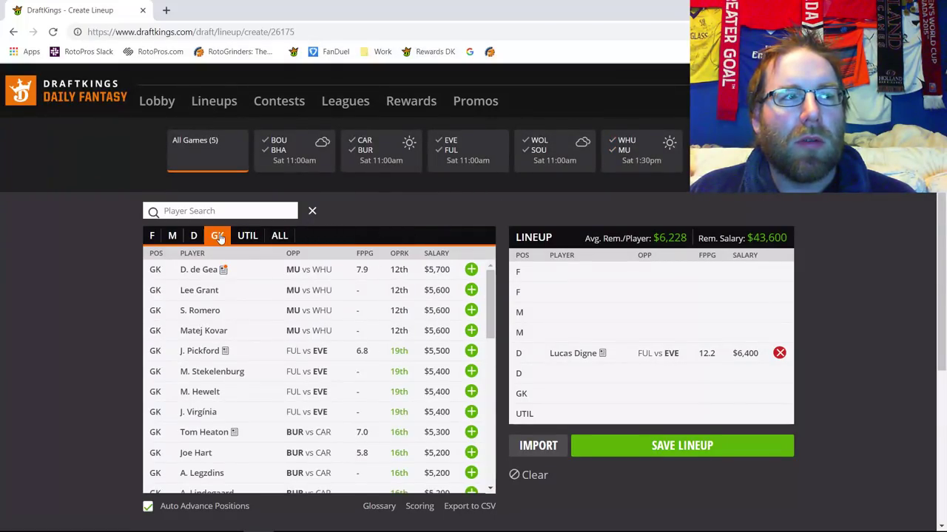
- Browse the defenders and midfielders of all games and add V. Camarasa and J. Moutinho to the midfield slots
left_click(196, 238)
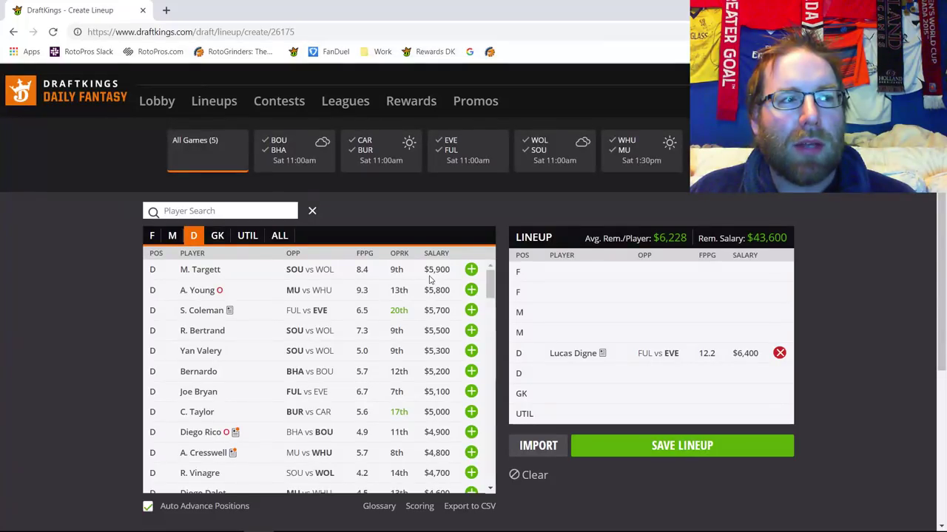
scroll(429, 279, "down", 3)
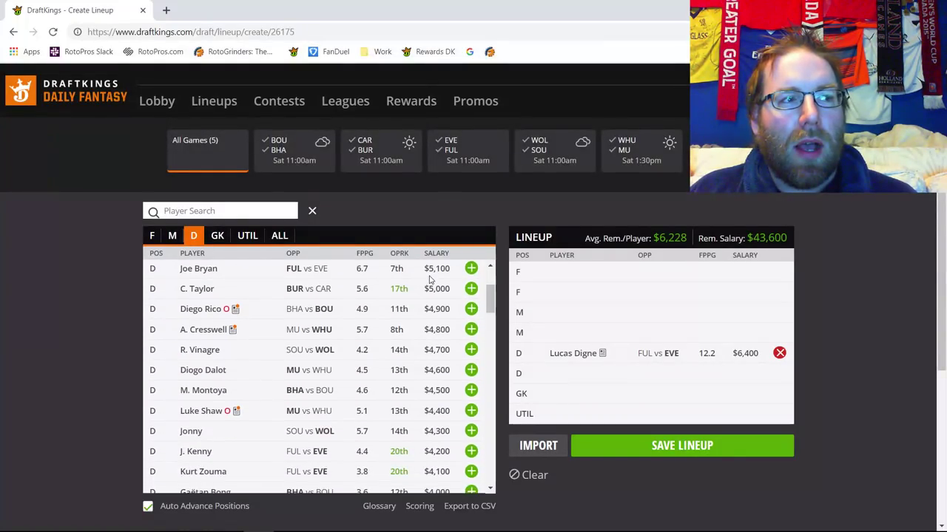
left_click(172, 235)
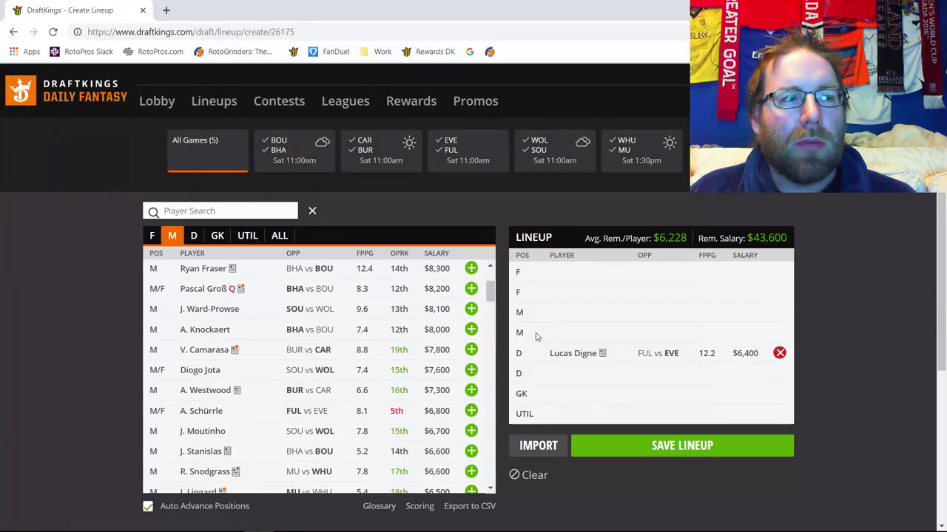
scroll(444, 344, "down", 2)
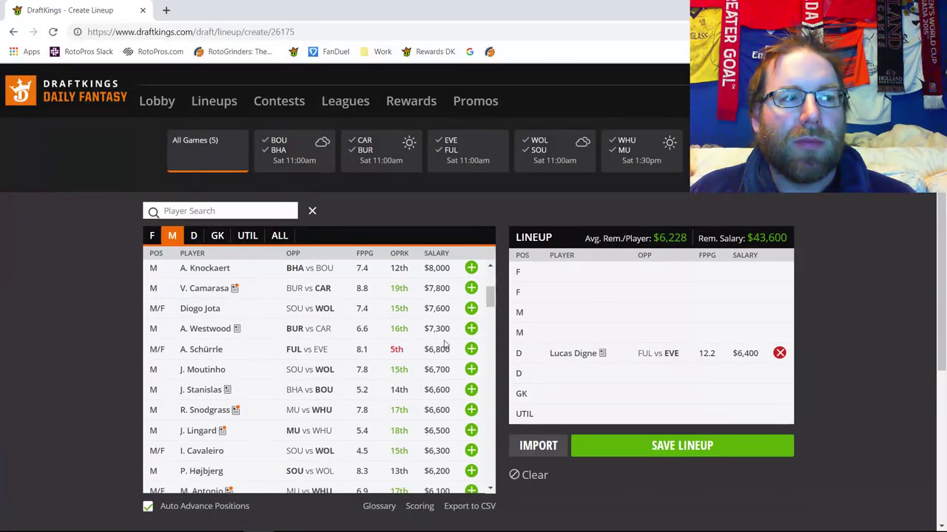
scroll(445, 343, "up", 2)
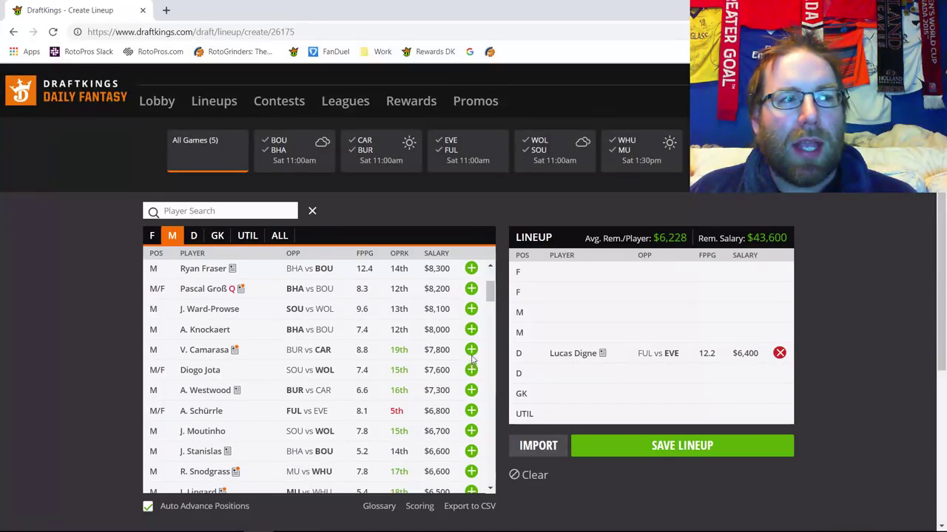
left_click(471, 349)
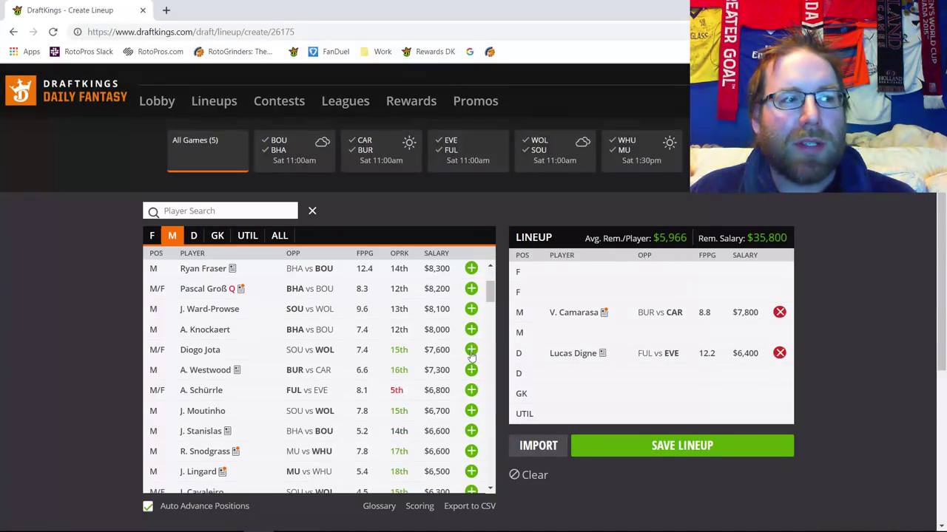
left_click(471, 411)
- Fill the two forward slots with Burnley's J. Gudmundsson and D. McNeil
left_click(151, 236)
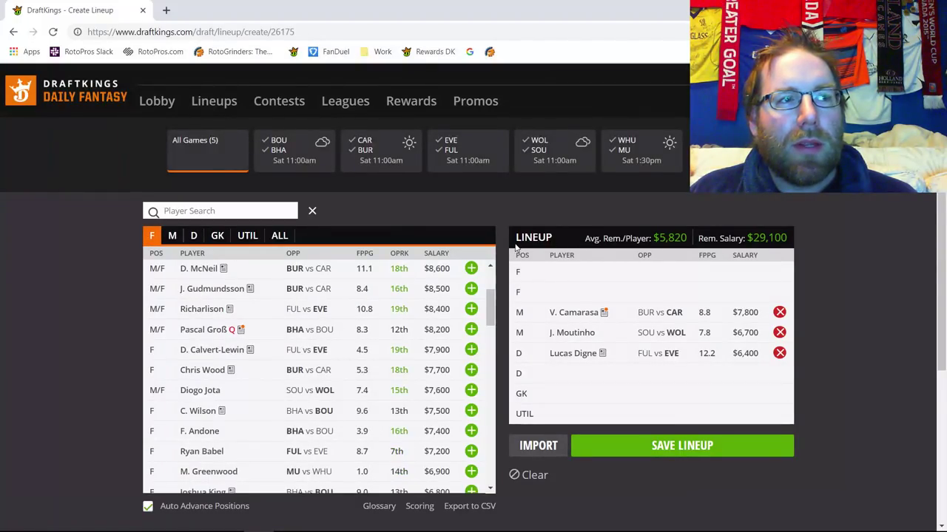
left_click(471, 288)
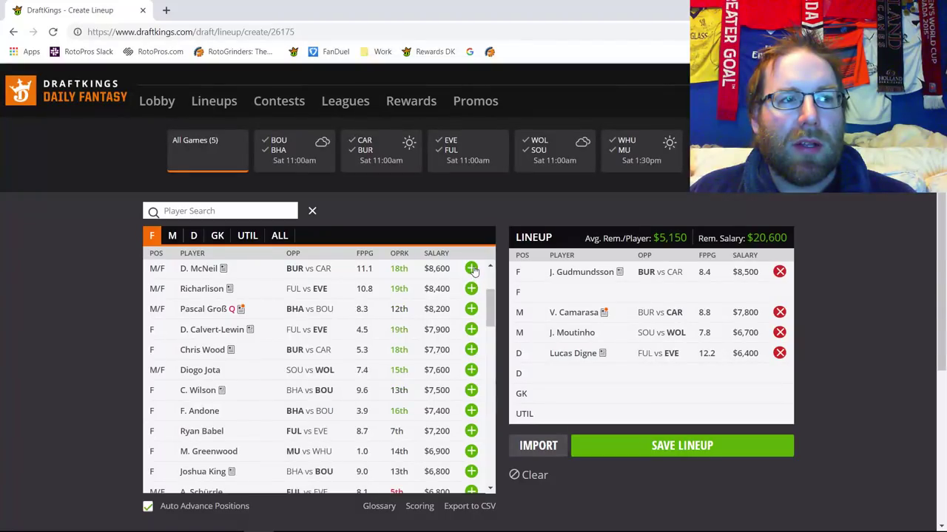
left_click(471, 269)
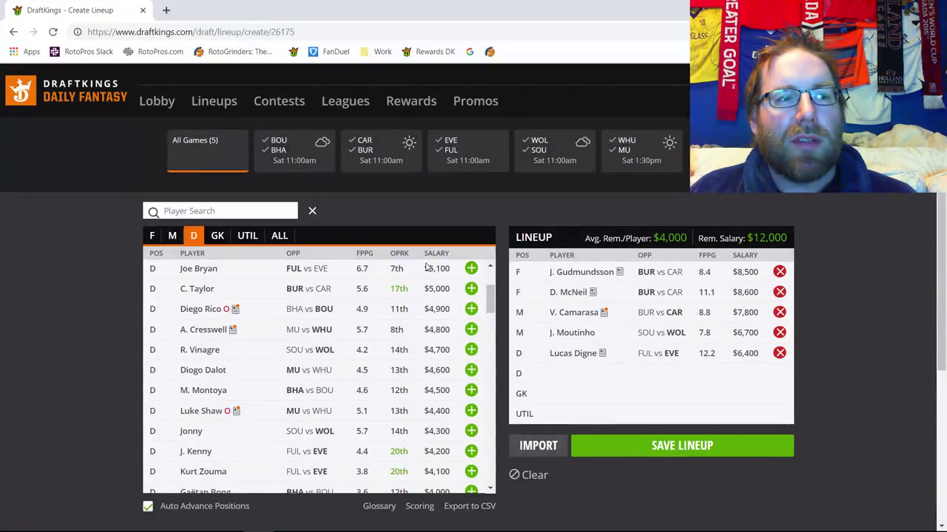
- Look through the goalkeepers, narrowing the list to the West Ham–Manchester United game
left_click(218, 235)
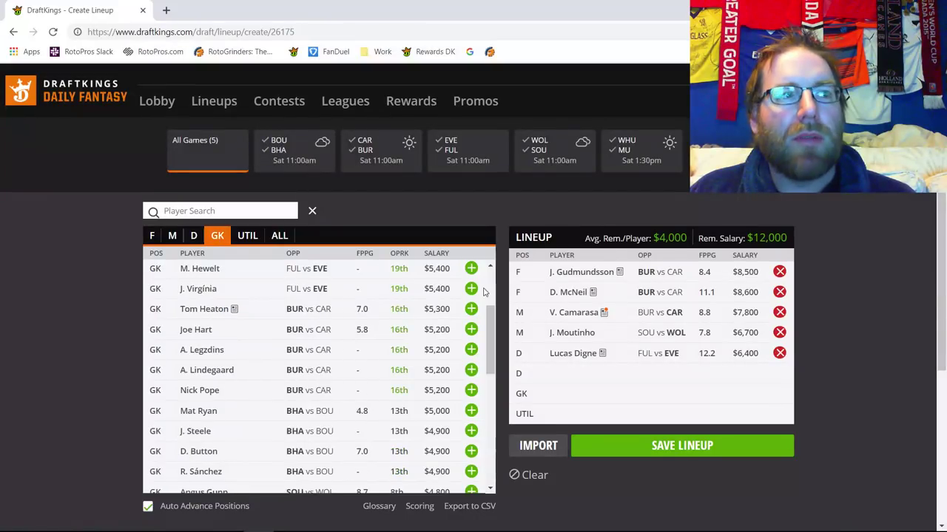
left_click(623, 156)
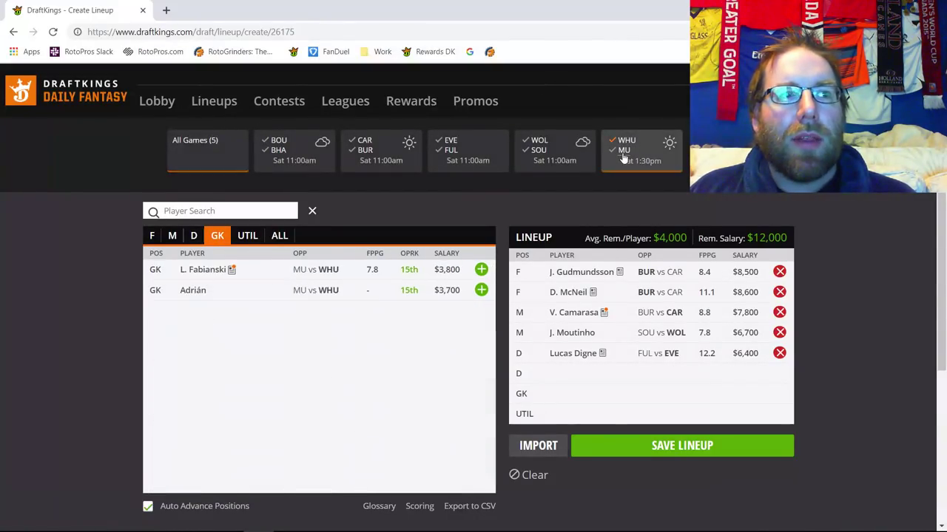
left_click(623, 155)
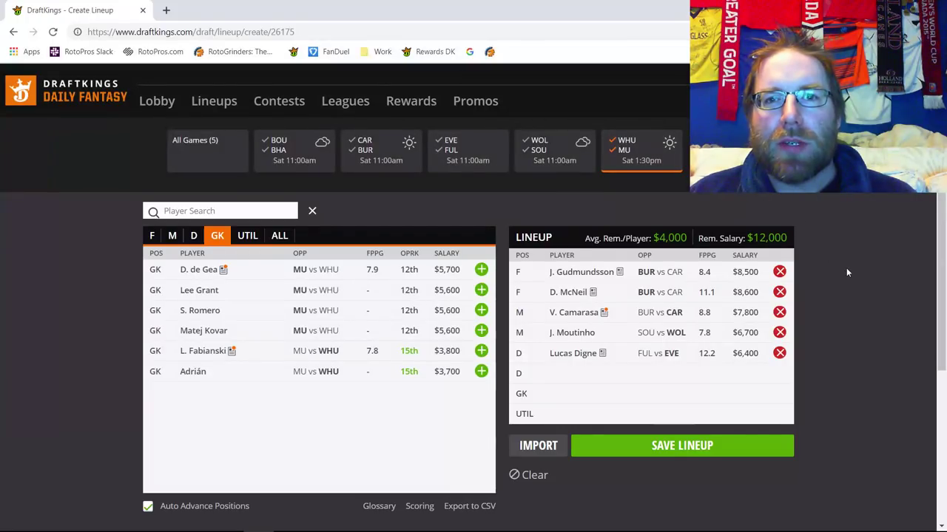
- Replace forward J. Gudmundsson with Everton's G. Sigurdsson from the all-games player pool
left_click(780, 272)
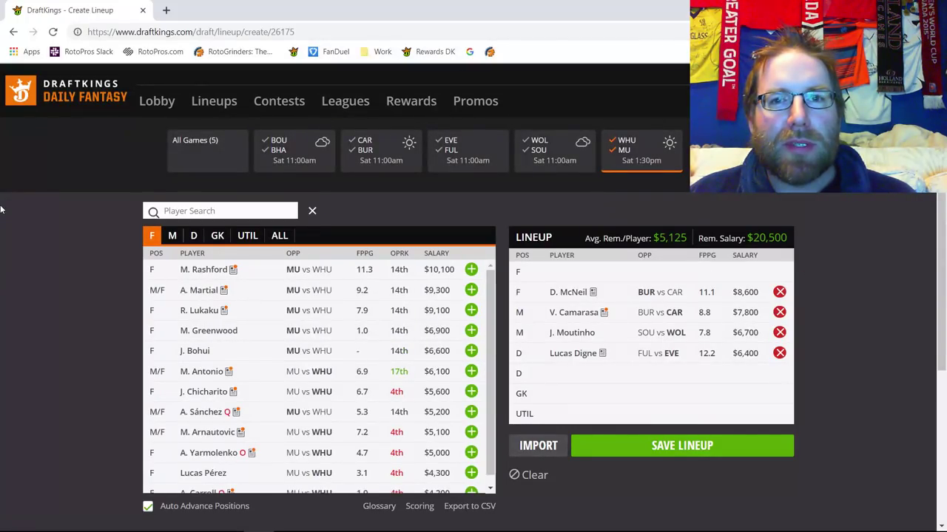
left_click(620, 148)
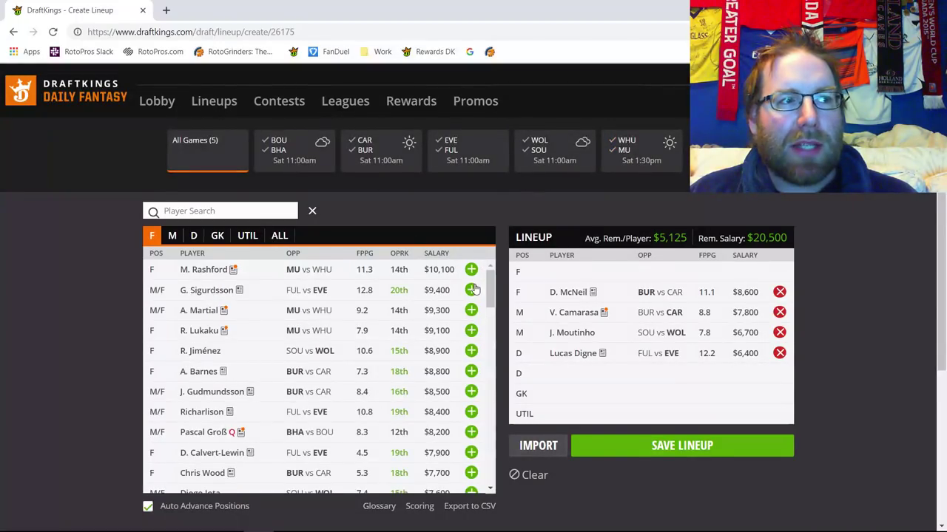
left_click(471, 290)
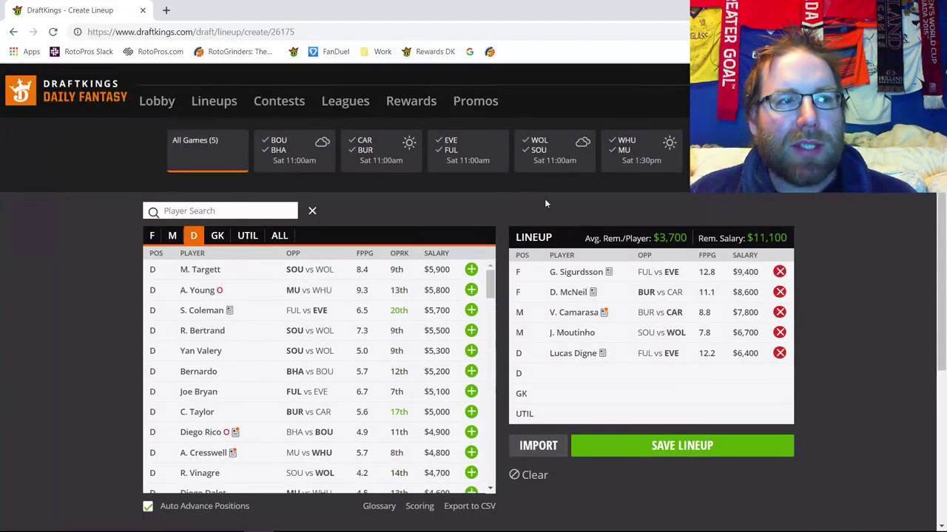
- Limit the player pool to Manchester United and look through its defenders and midfielders
left_click(628, 146)
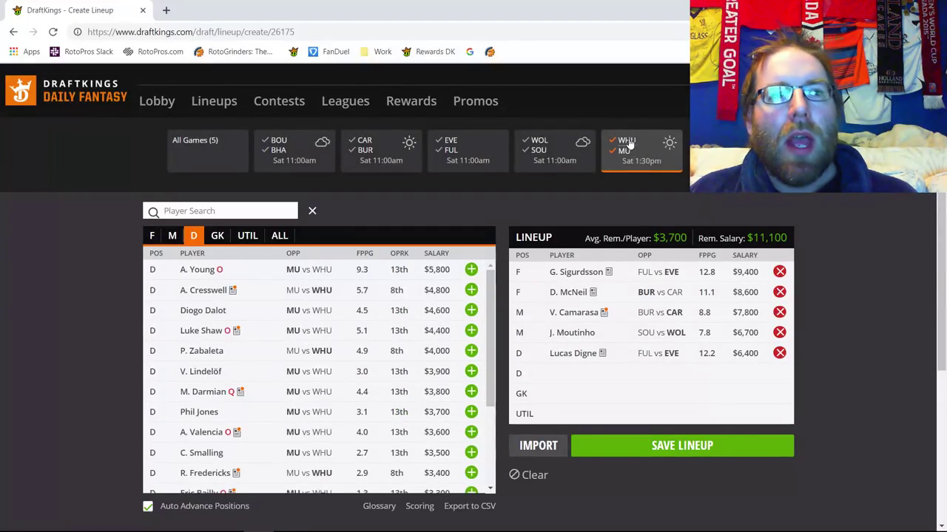
left_click(628, 142)
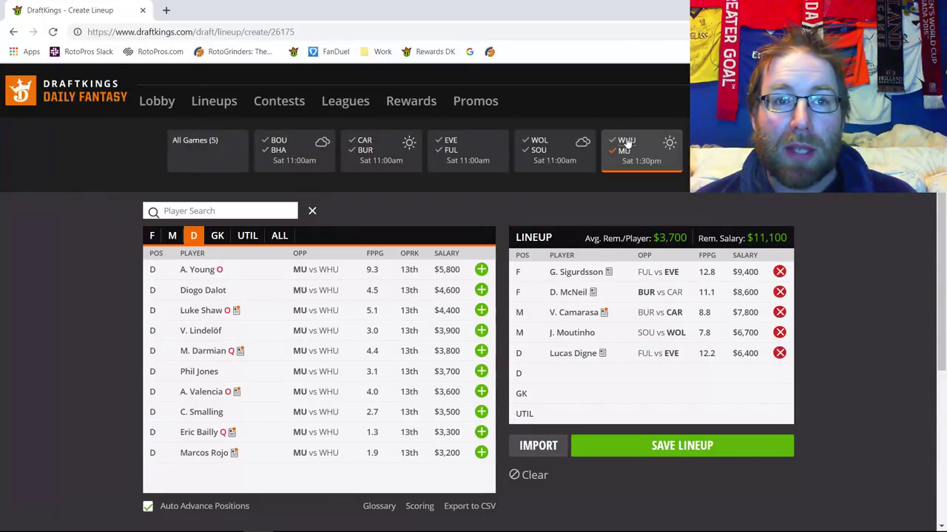
left_click(173, 235)
scroll(325, 366, "down", 1)
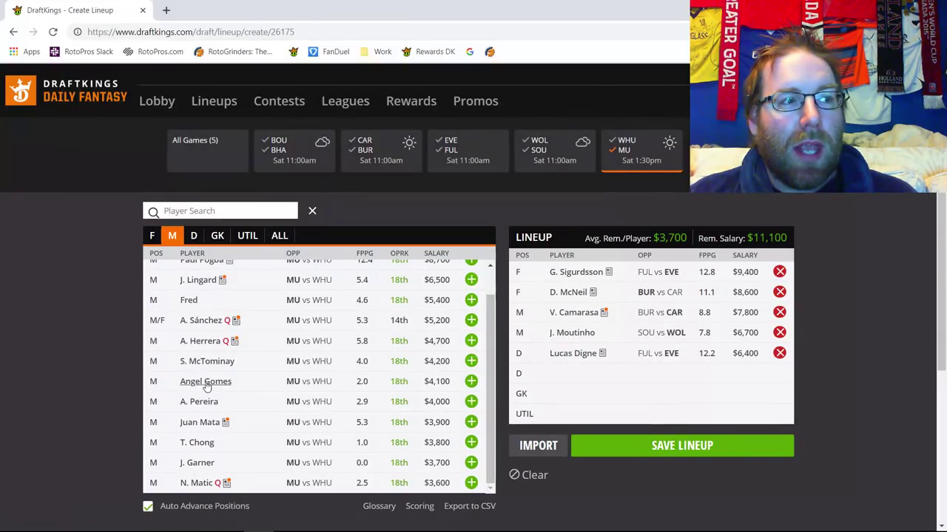
scroll(209, 360, "up", 1)
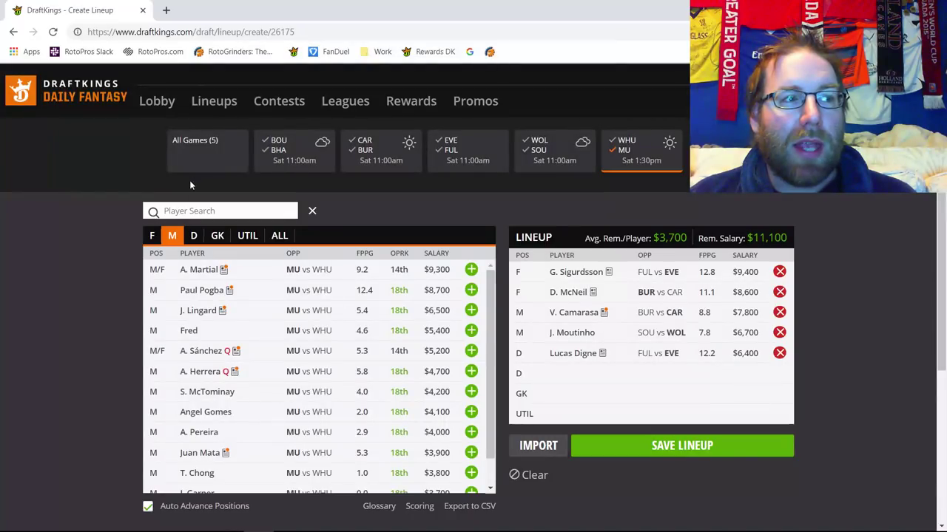
- Check Manchester United's forwards and go over the club's midfielders again, including the cheapest options
left_click(153, 236)
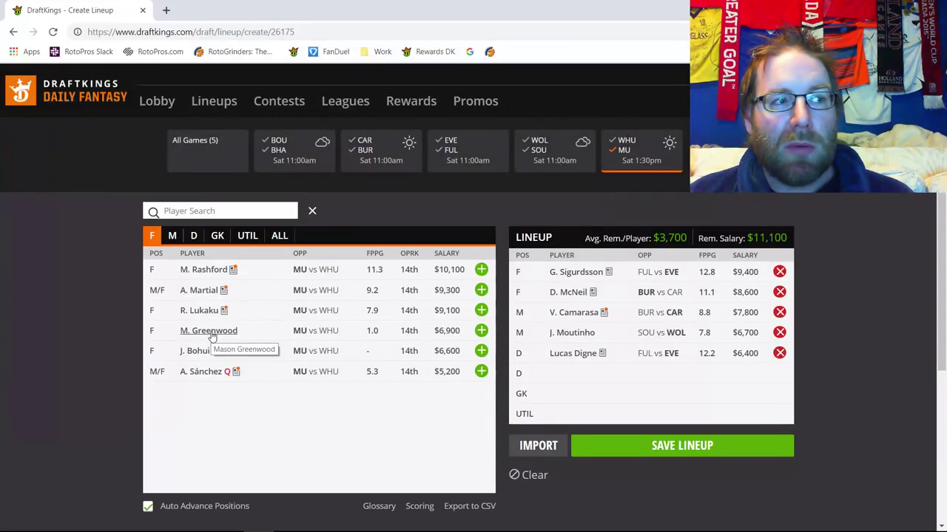
left_click(172, 236)
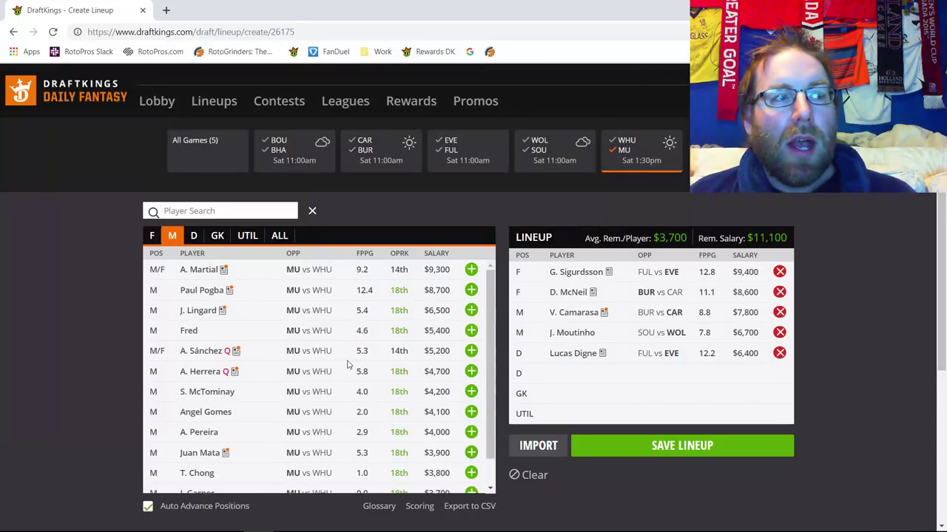
scroll(330, 378, "down", 1)
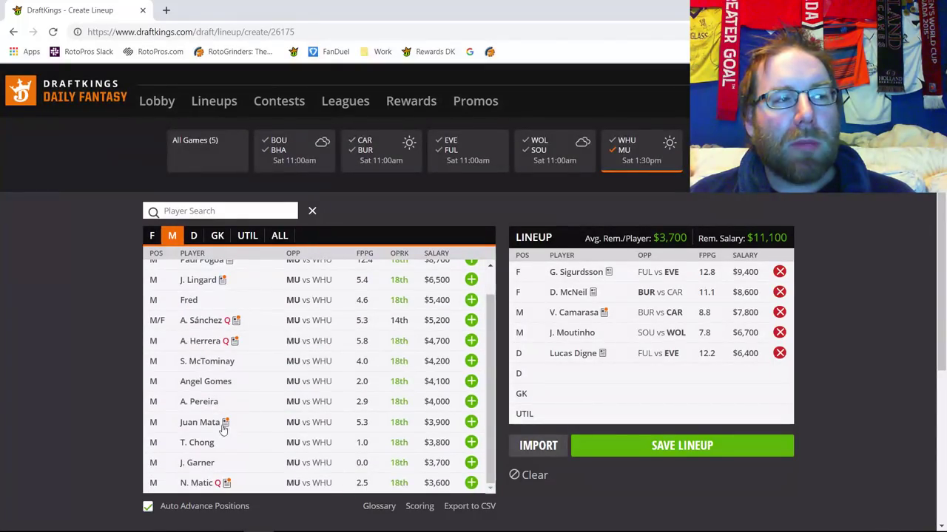
scroll(213, 414, "up", 1)
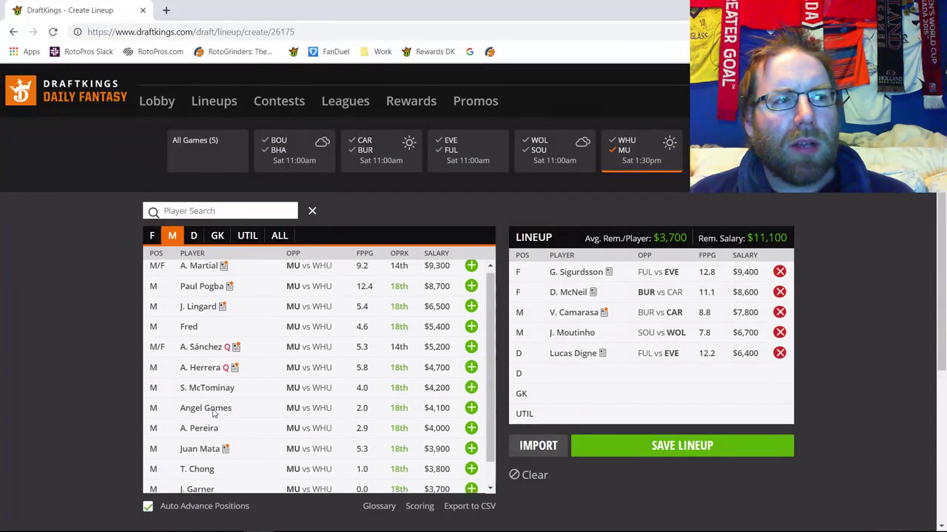
- Check Manchester United's defenders, then limit the player pool to West Ham and add L. Fabianski as goalkeeper
left_click(194, 235)
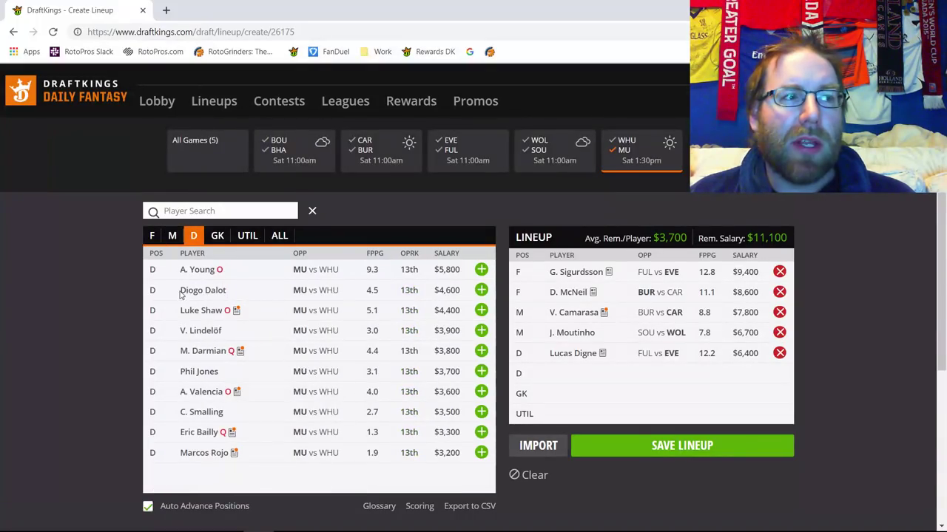
left_click(625, 141)
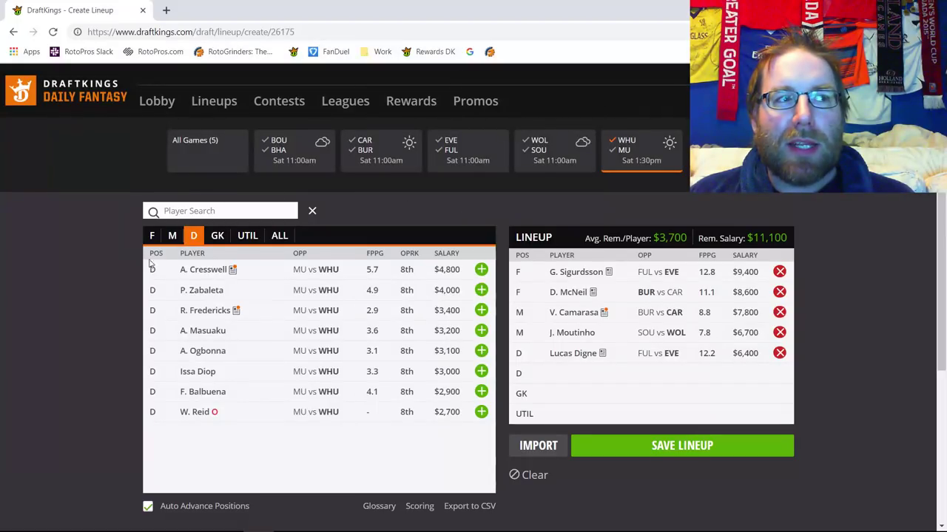
left_click(217, 235)
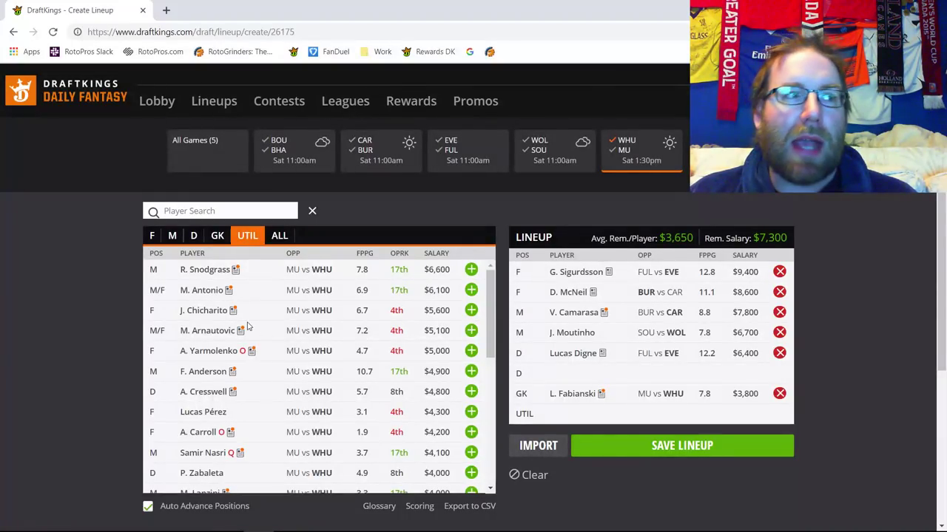
- Examine West Ham defender A. Cresswell's 10-game log, focusing on his recent fantasy points and crosses
left_click(194, 235)
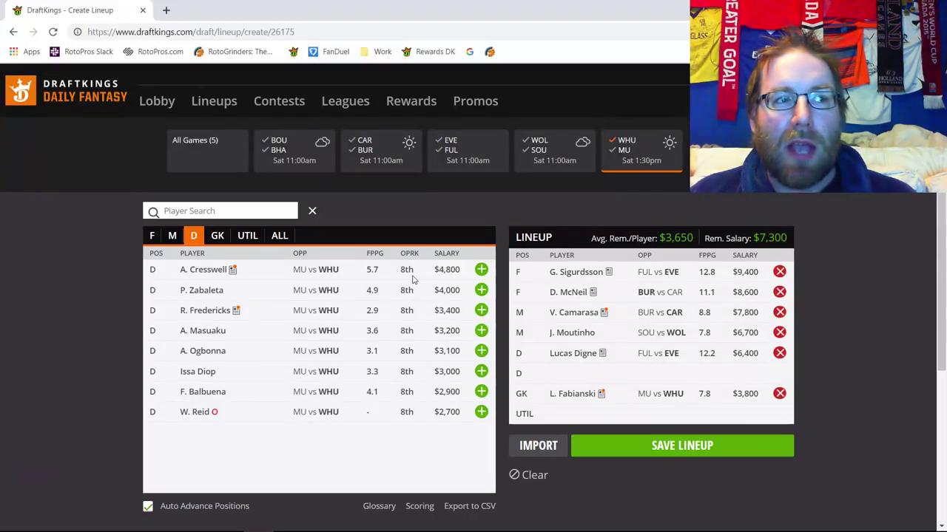
left_click(211, 270)
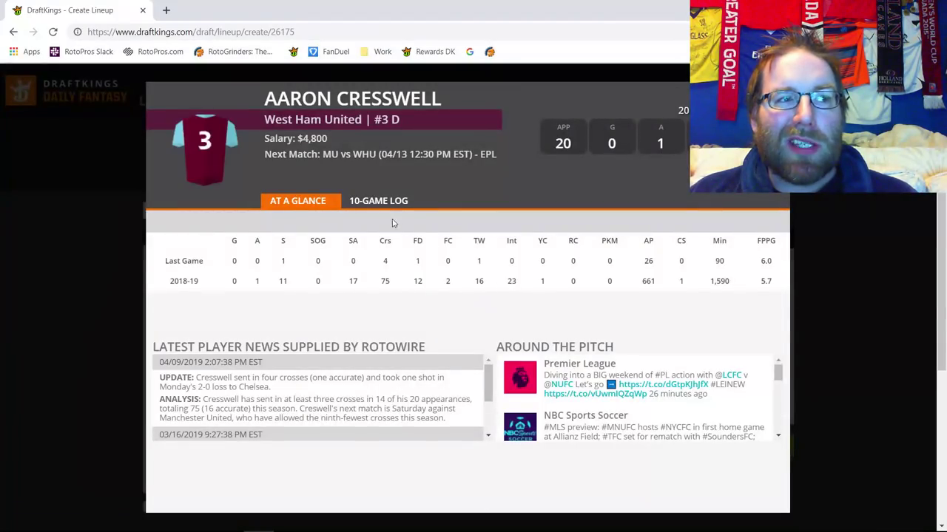
left_click(366, 206)
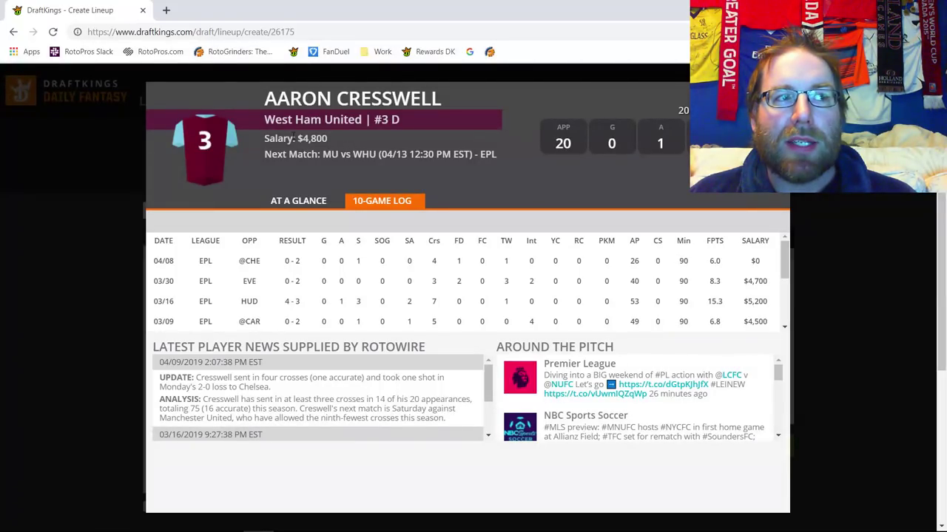
triple_click(355, 140)
double_click(714, 261)
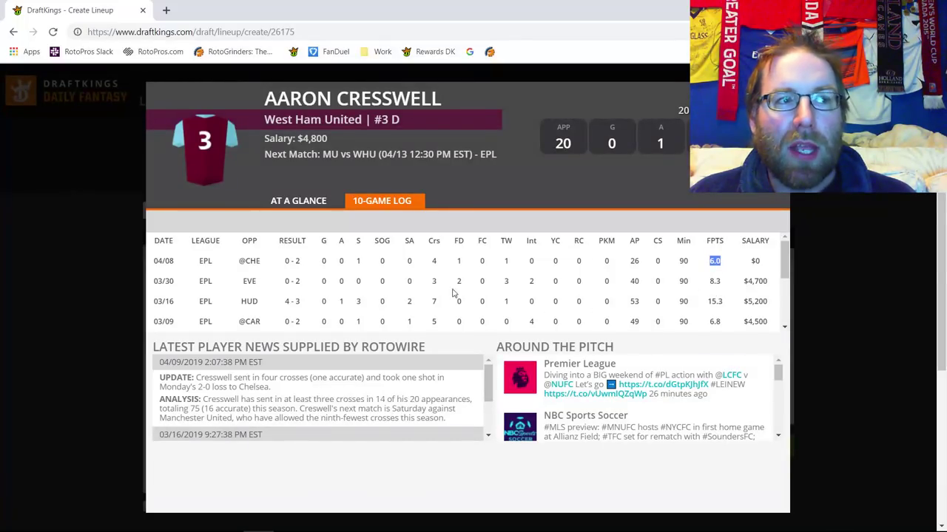
left_click(434, 273)
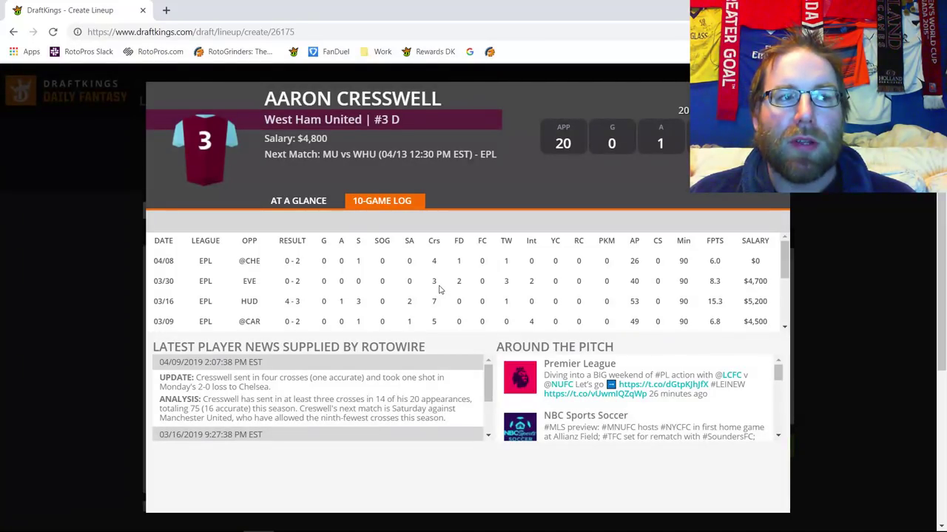
key("Escape")
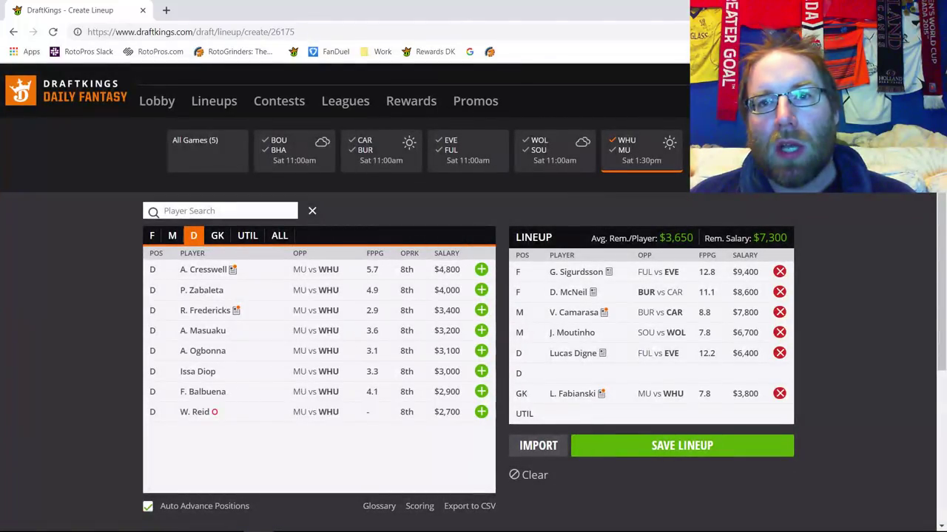
- Remove midfielder V. Camarasa and goalkeeper L. Fabianski from the lineup, briefly trying West Ham's A. Cresswell as a defender
left_click(780, 312)
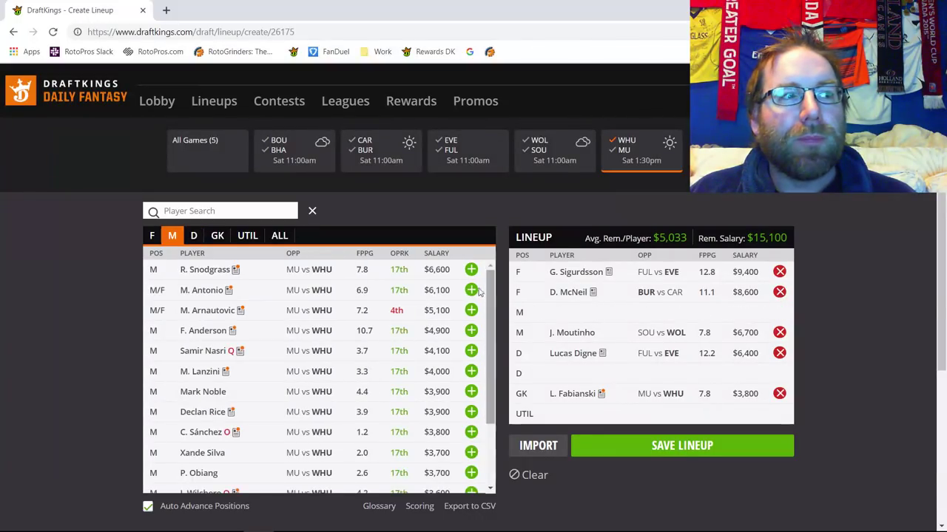
left_click(194, 235)
left_click(481, 270)
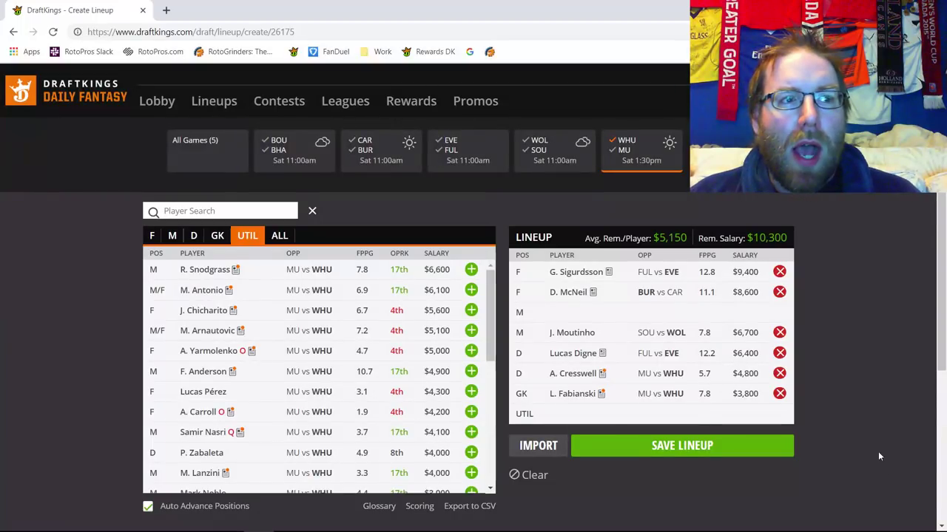
left_click(780, 374)
left_click(780, 393)
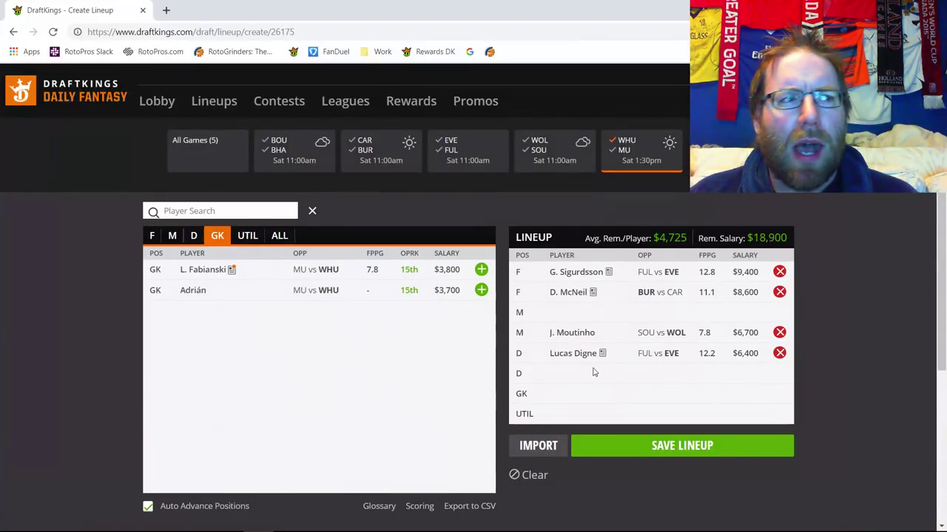
- Review the 10-game logs of West Ham midfielders R. Snodgrass and M. Antonio, including recent minutes played
left_click(153, 235)
left_click(172, 235)
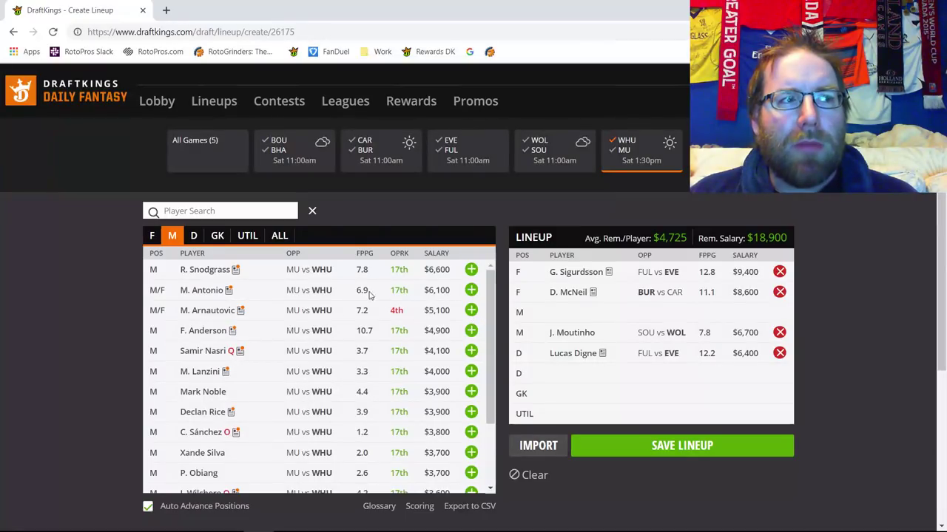
left_click(194, 272)
left_click(390, 203)
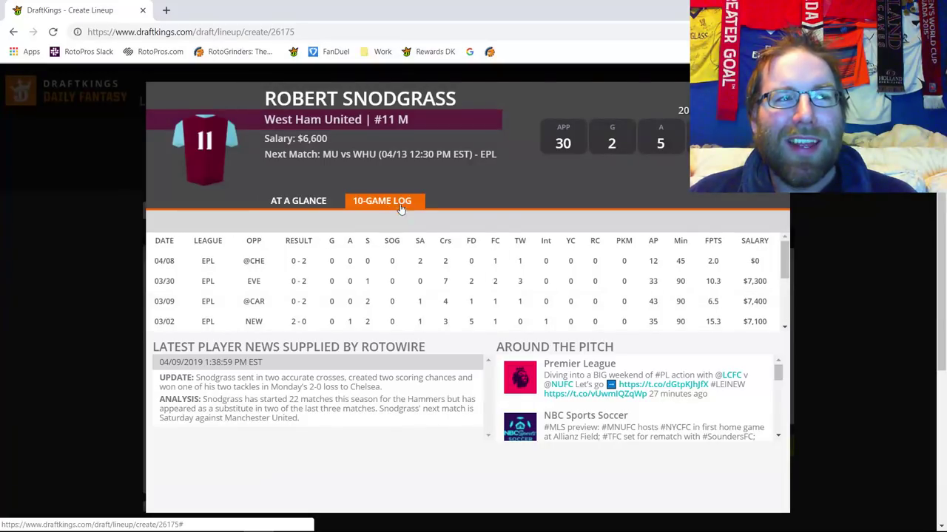
double_click(680, 261)
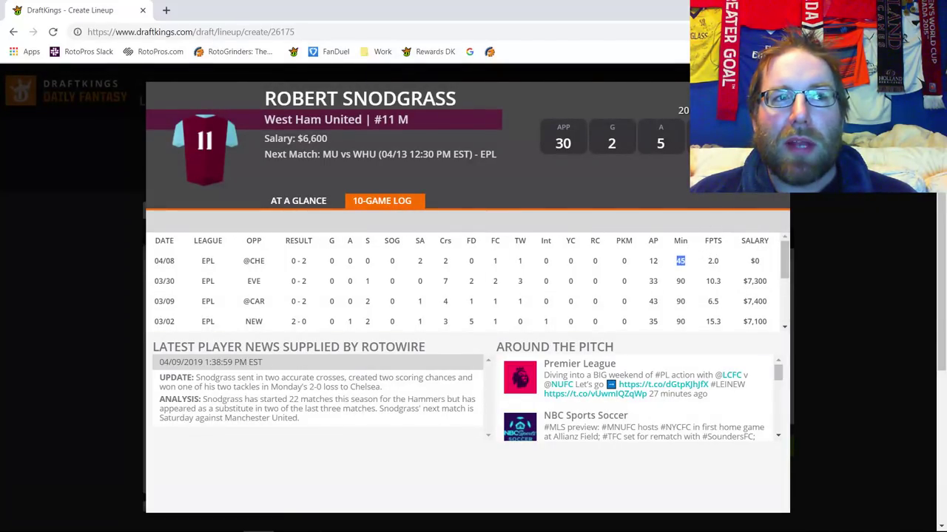
key("Escape")
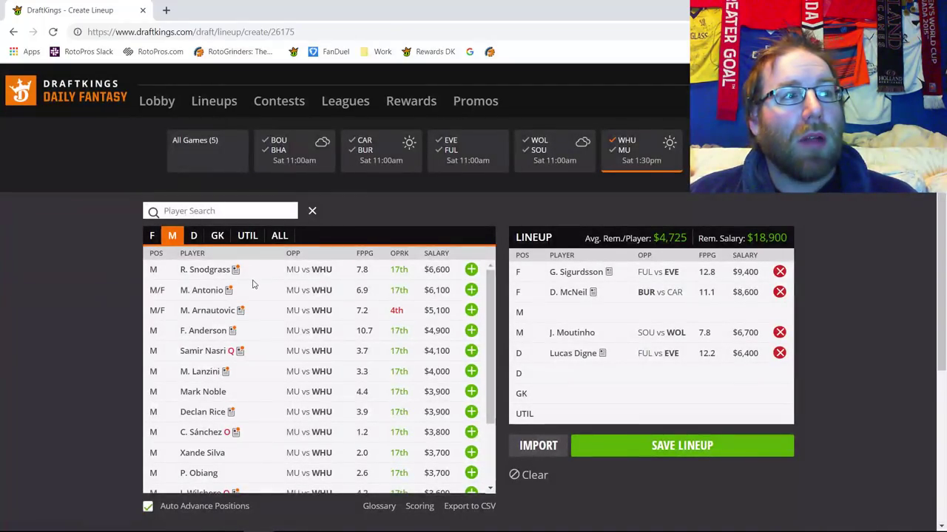
left_click(201, 291)
left_click(392, 206)
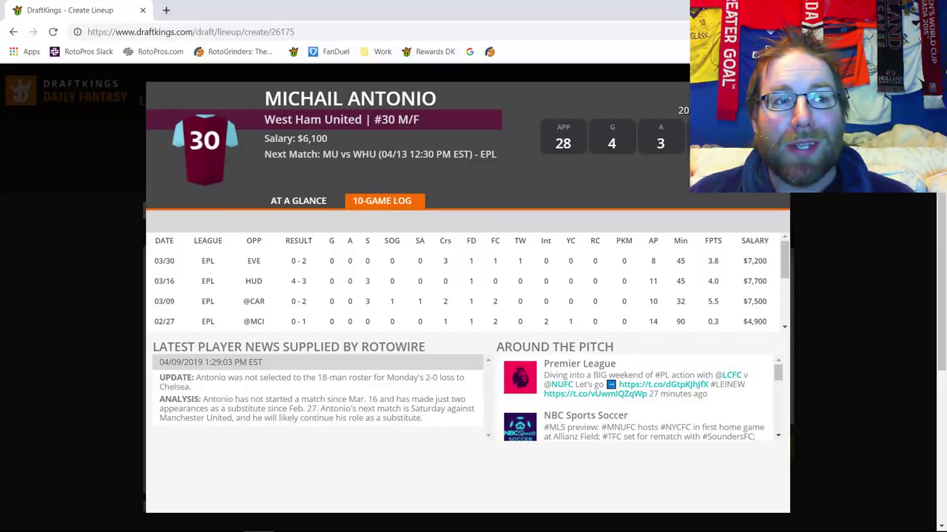
key("Escape")
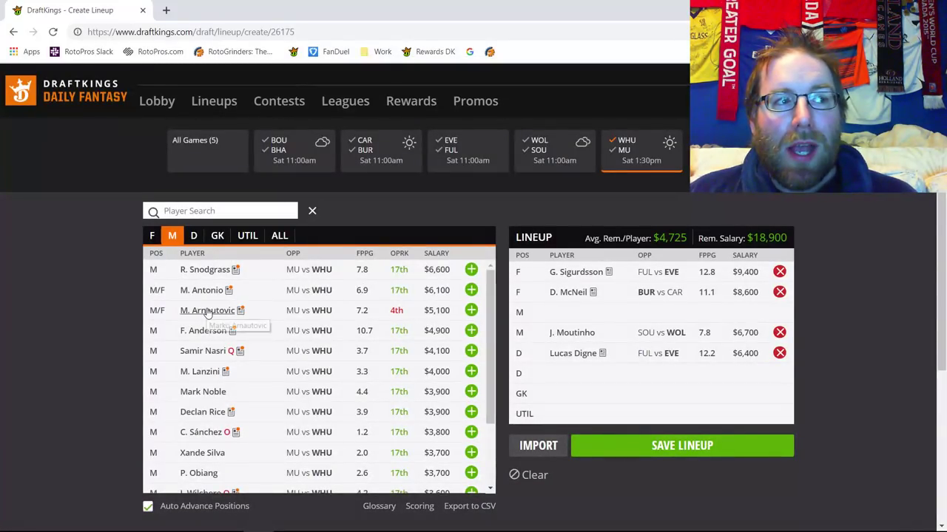
- Examine the minutes and fantasy points in M. Arnautovic's 10-game log
left_click(218, 311)
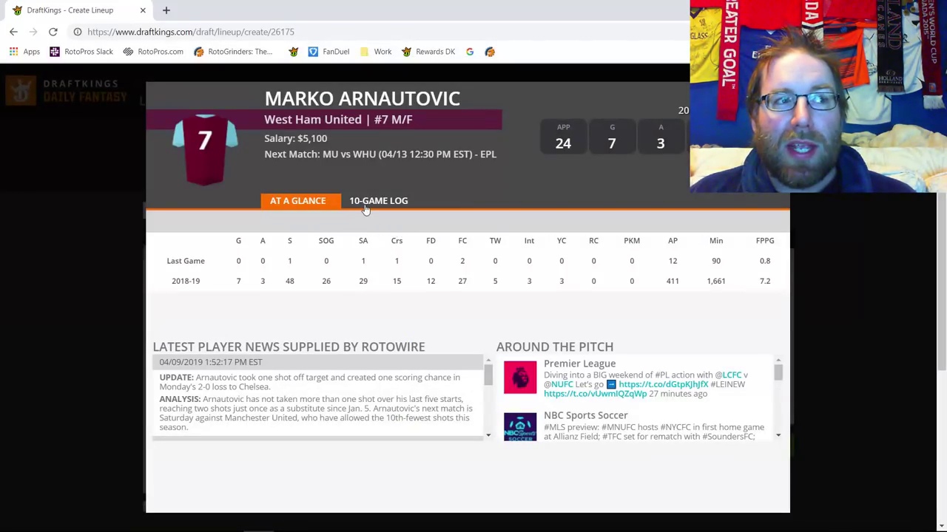
left_click(366, 205)
double_click(679, 259)
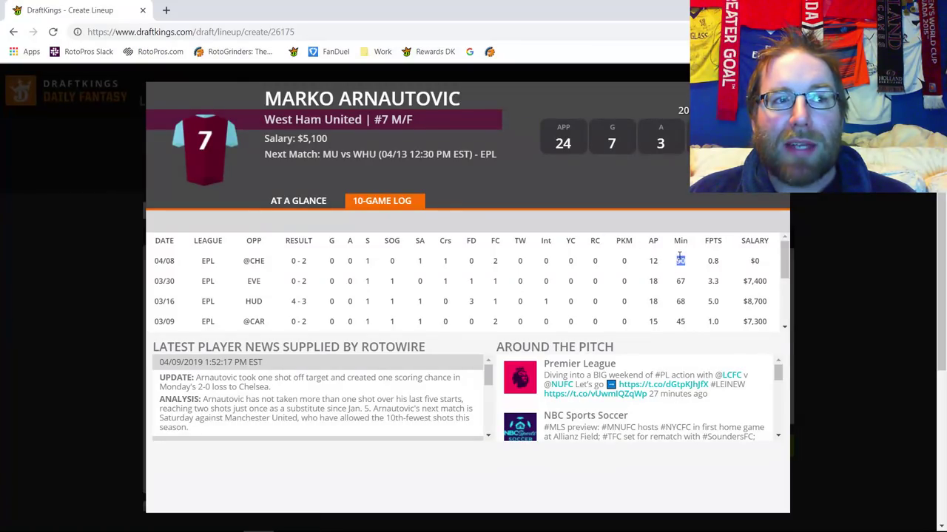
double_click(713, 260)
double_click(712, 280)
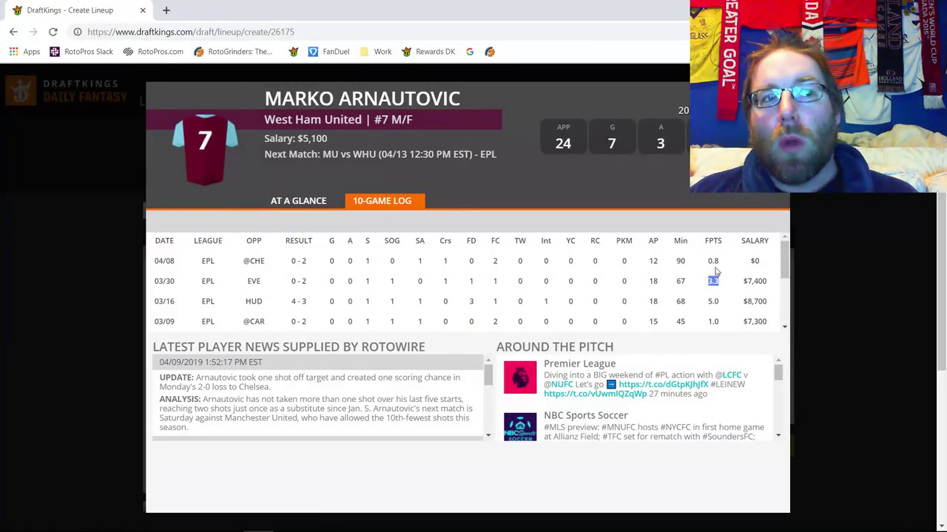
key("Escape")
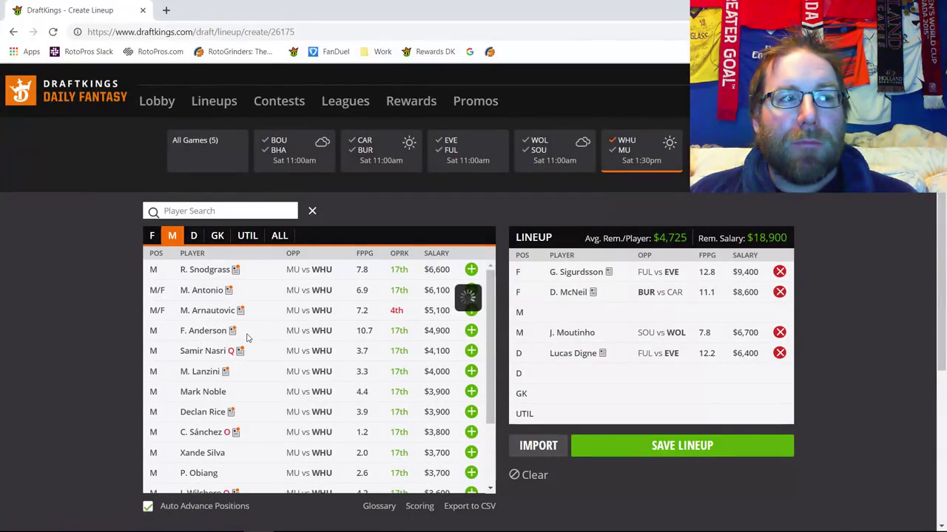
- Go through F. Anderson's 10-game log, comparing his crosses per match and checking the older games
left_click(203, 332)
left_click(404, 208)
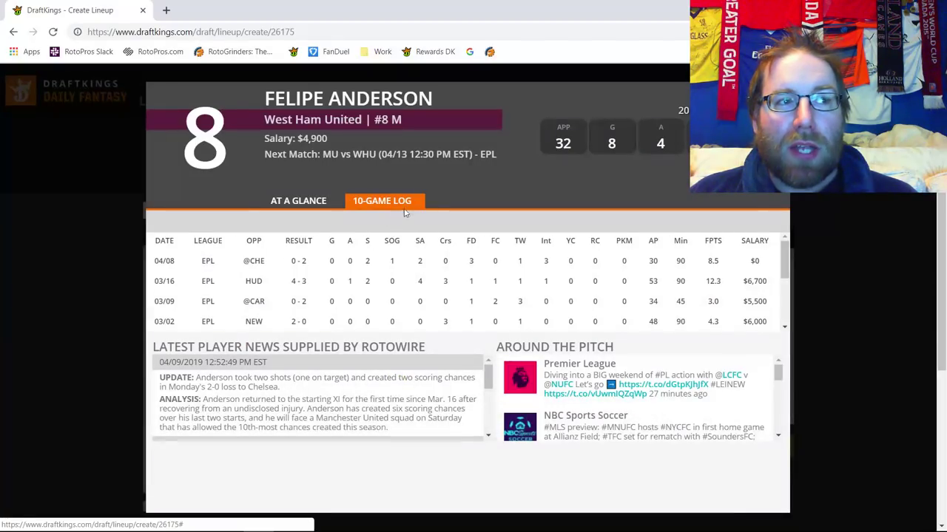
double_click(445, 281)
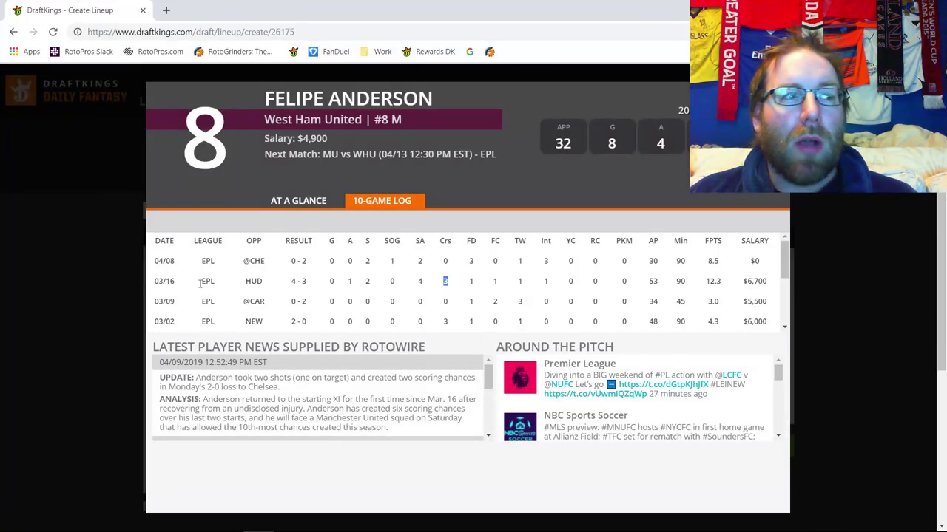
double_click(255, 302)
double_click(445, 301)
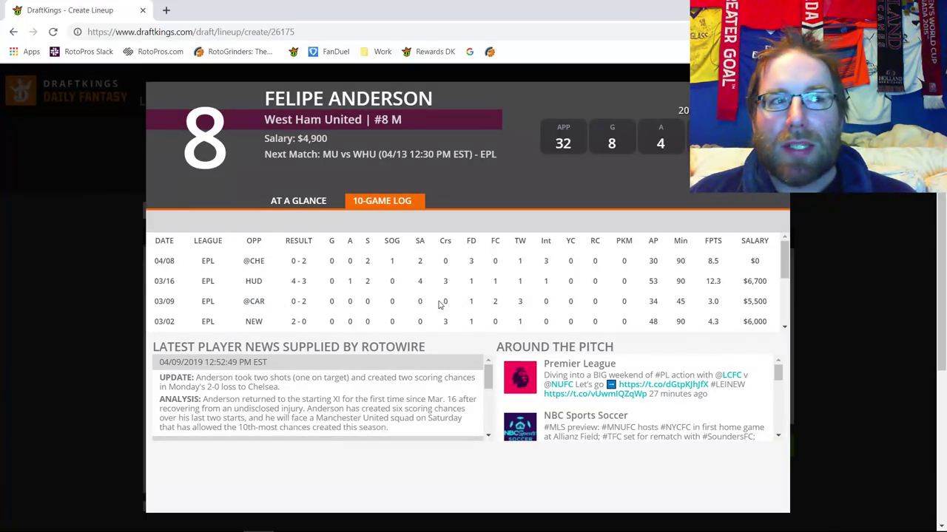
left_click(446, 261)
scroll(446, 270, "down", 1)
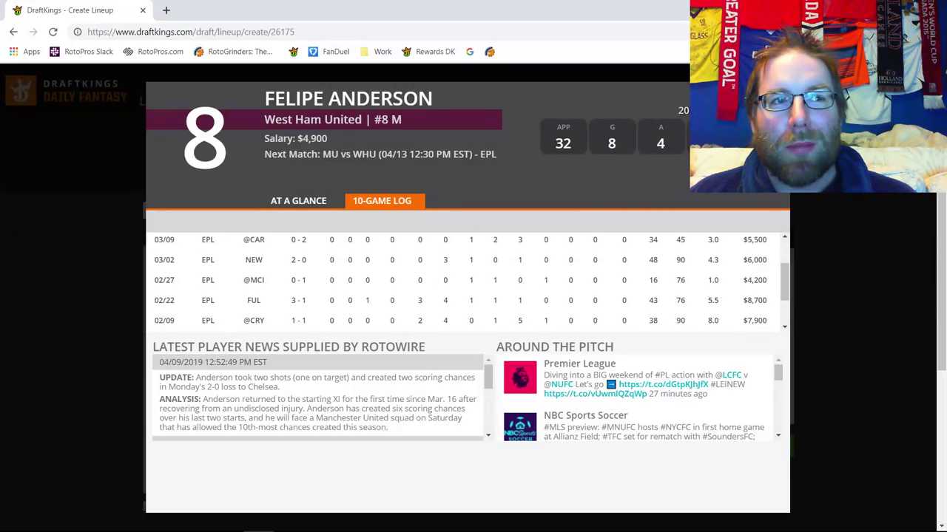
key("Escape")
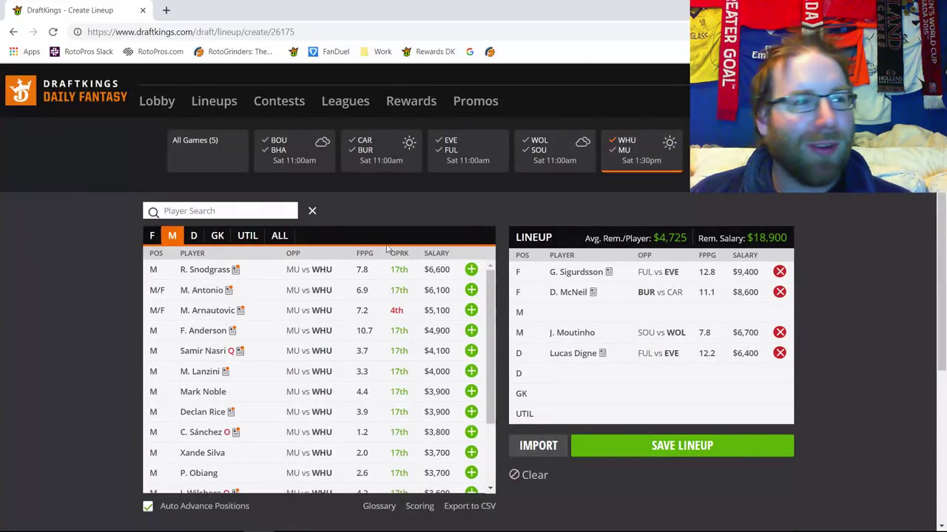
- Add West Ham's M. Lanzini to the open midfielder slot and review his 10-game log
left_click(471, 371)
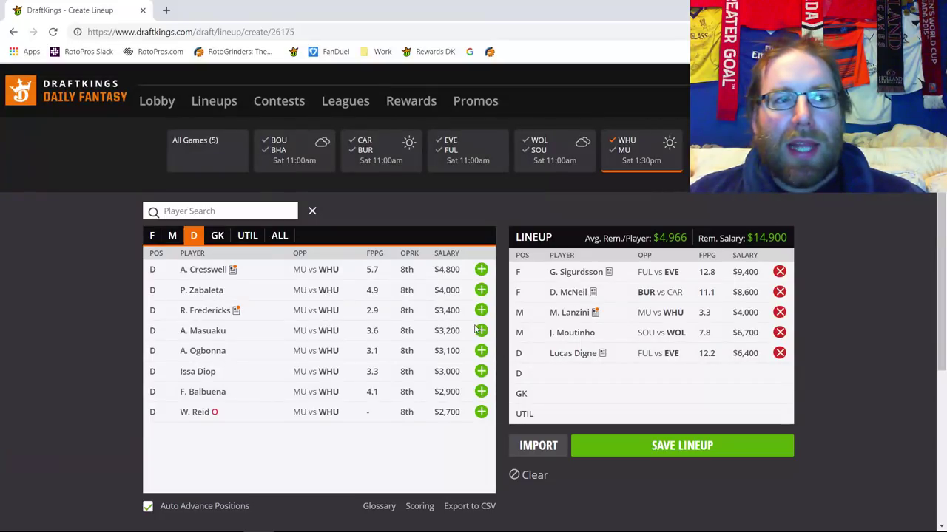
left_click(570, 313)
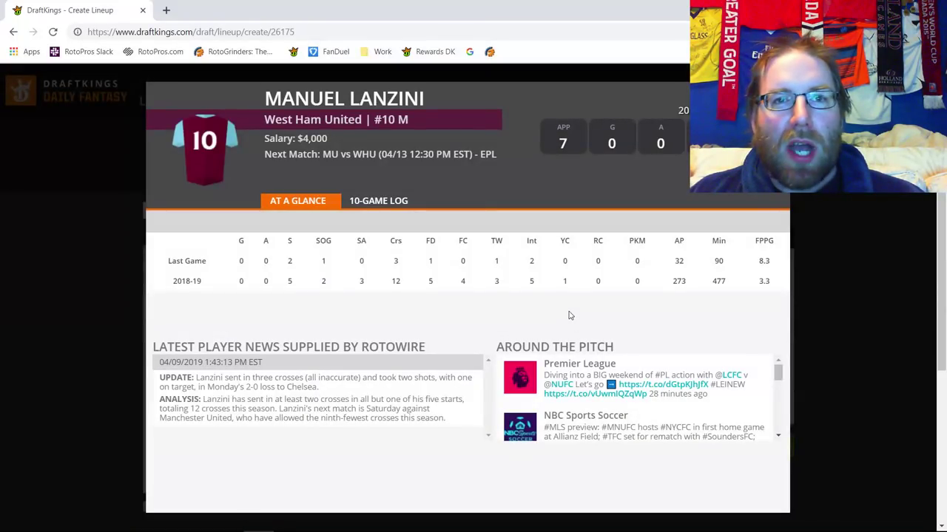
left_click(395, 202)
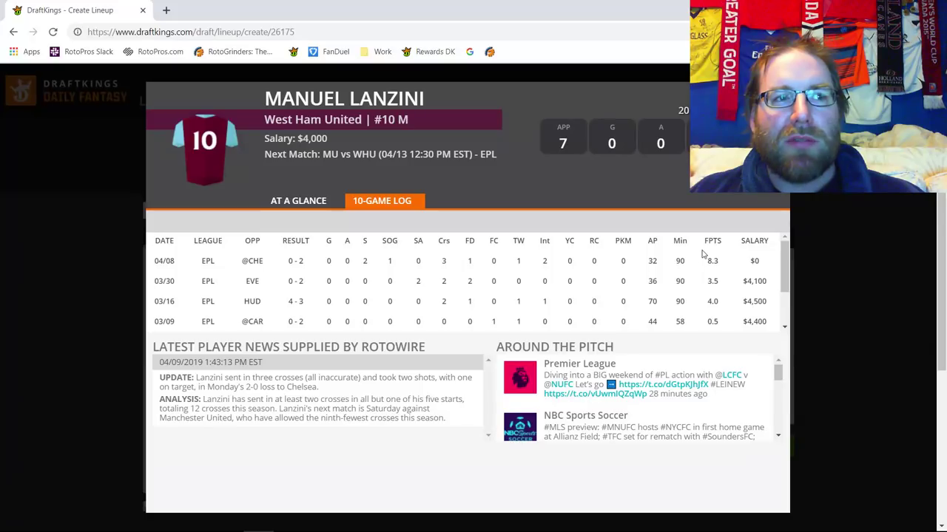
left_click(776, 94)
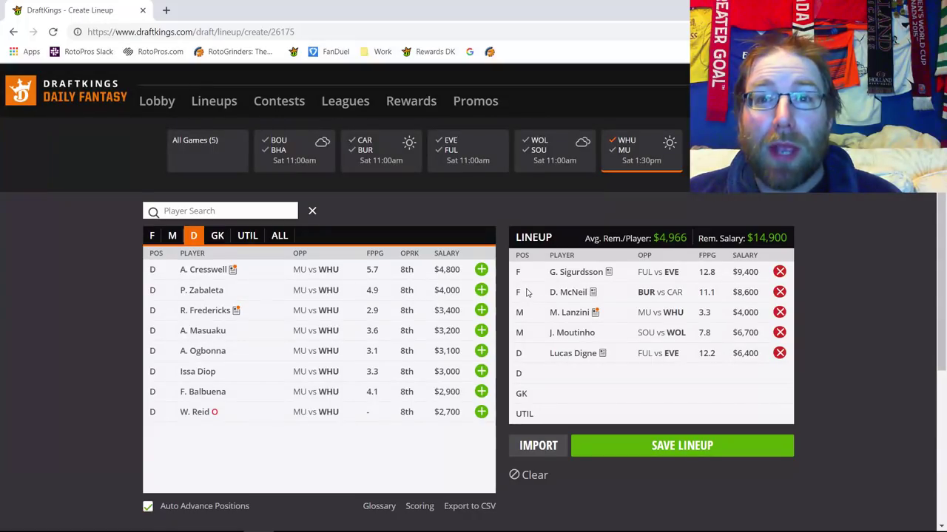
- Look through West Ham's forwards, opening the player cards of J. Chicharito and Lucas Pérez
left_click(151, 236)
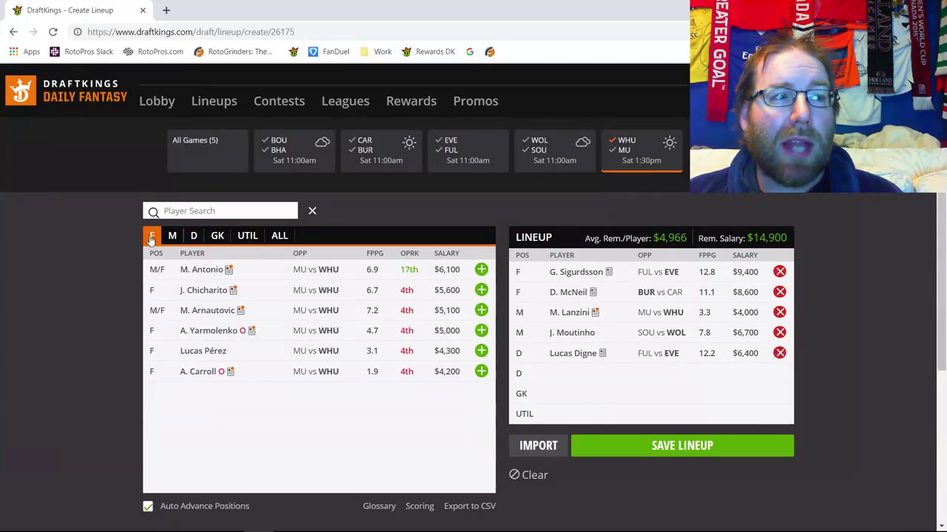
left_click(205, 293)
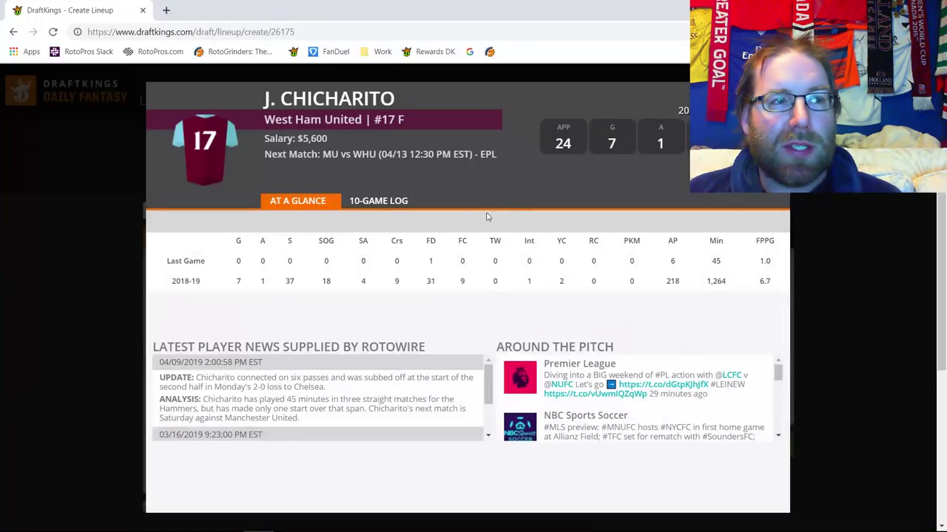
key("Escape")
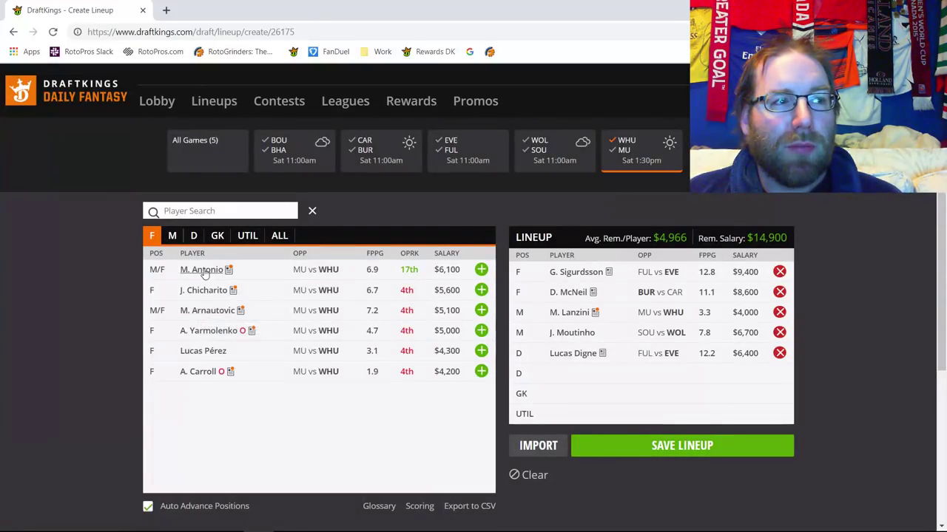
left_click(204, 352)
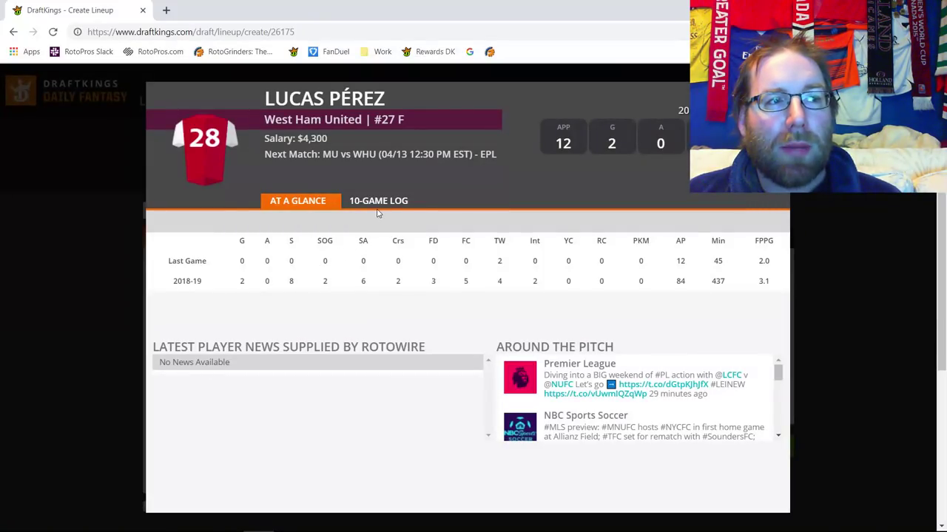
left_click(378, 203)
key("Escape")
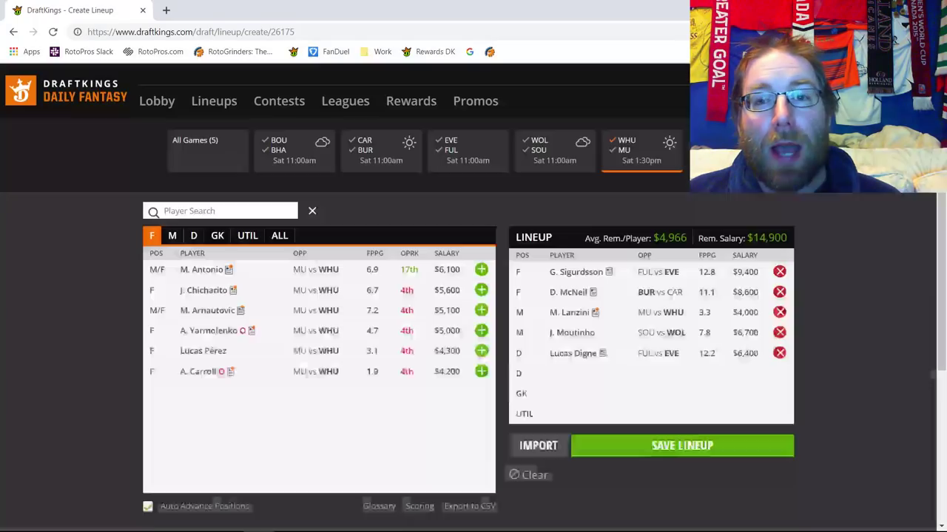
- Switch the player pool back to Manchester United and look over the club's forwards
left_click(623, 154)
left_click(622, 160)
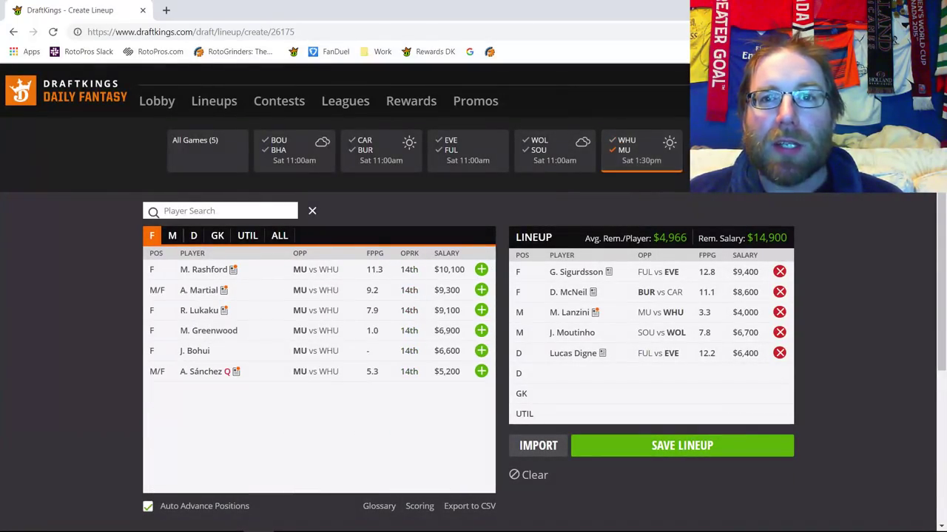